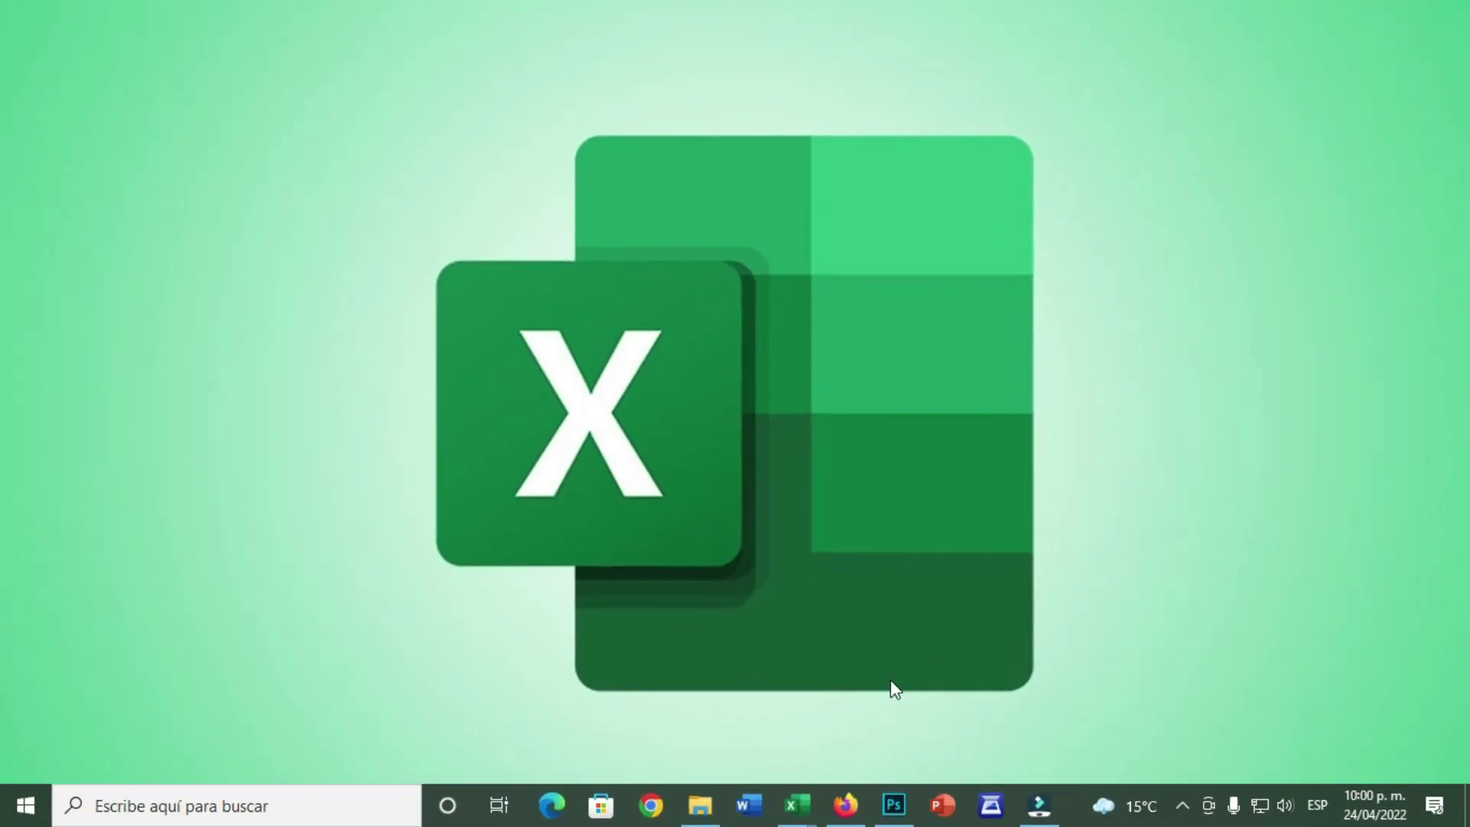
Bring the BOTON CONVERTIR A DECIMAL workbook forward and launch its CONVERTIR A DECIMAL form.
{"action": "left_click", "coordinate": [796, 813]}
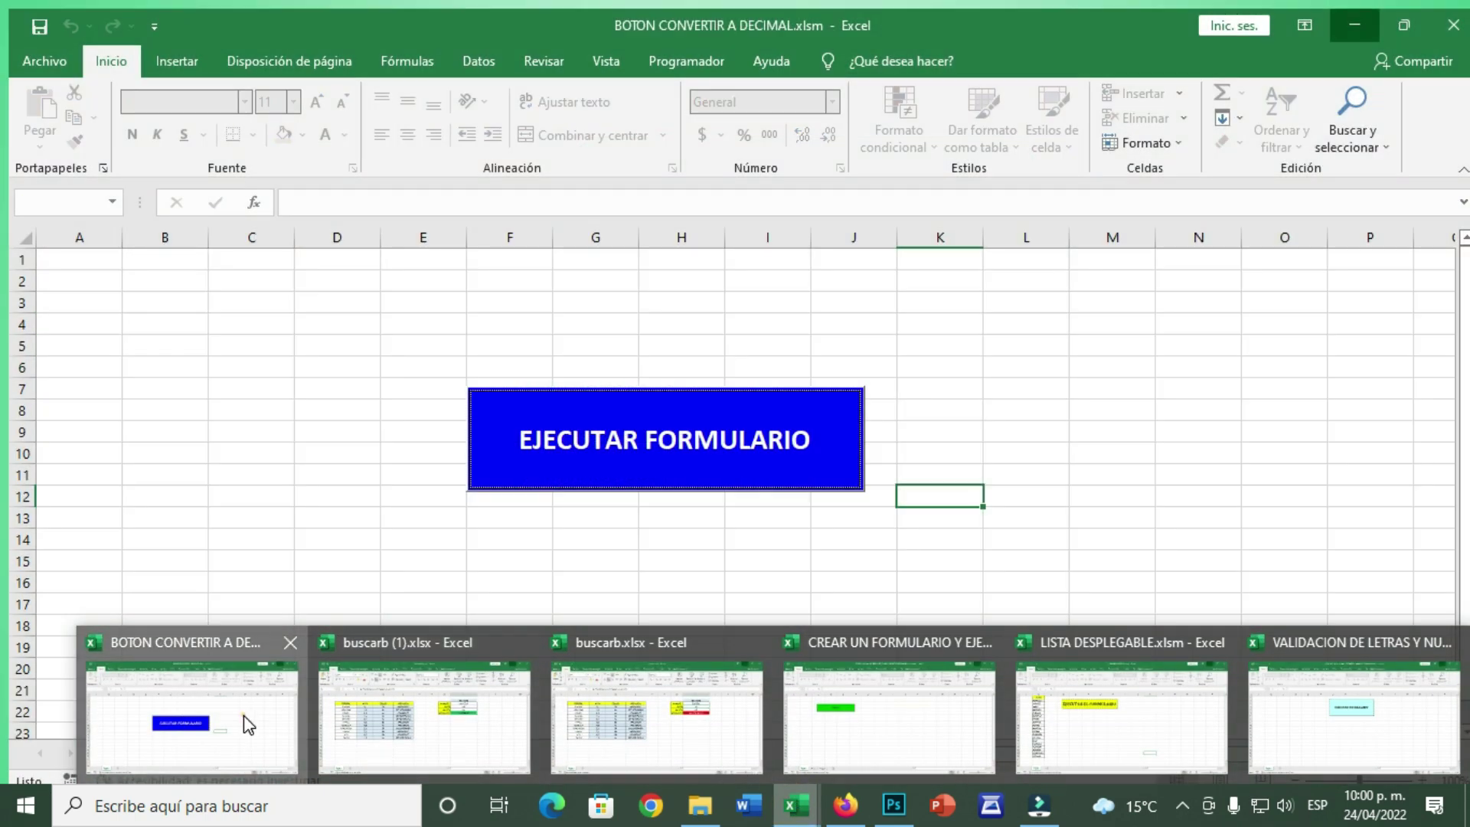
{"action": "left_click", "coordinate": [243, 715]}
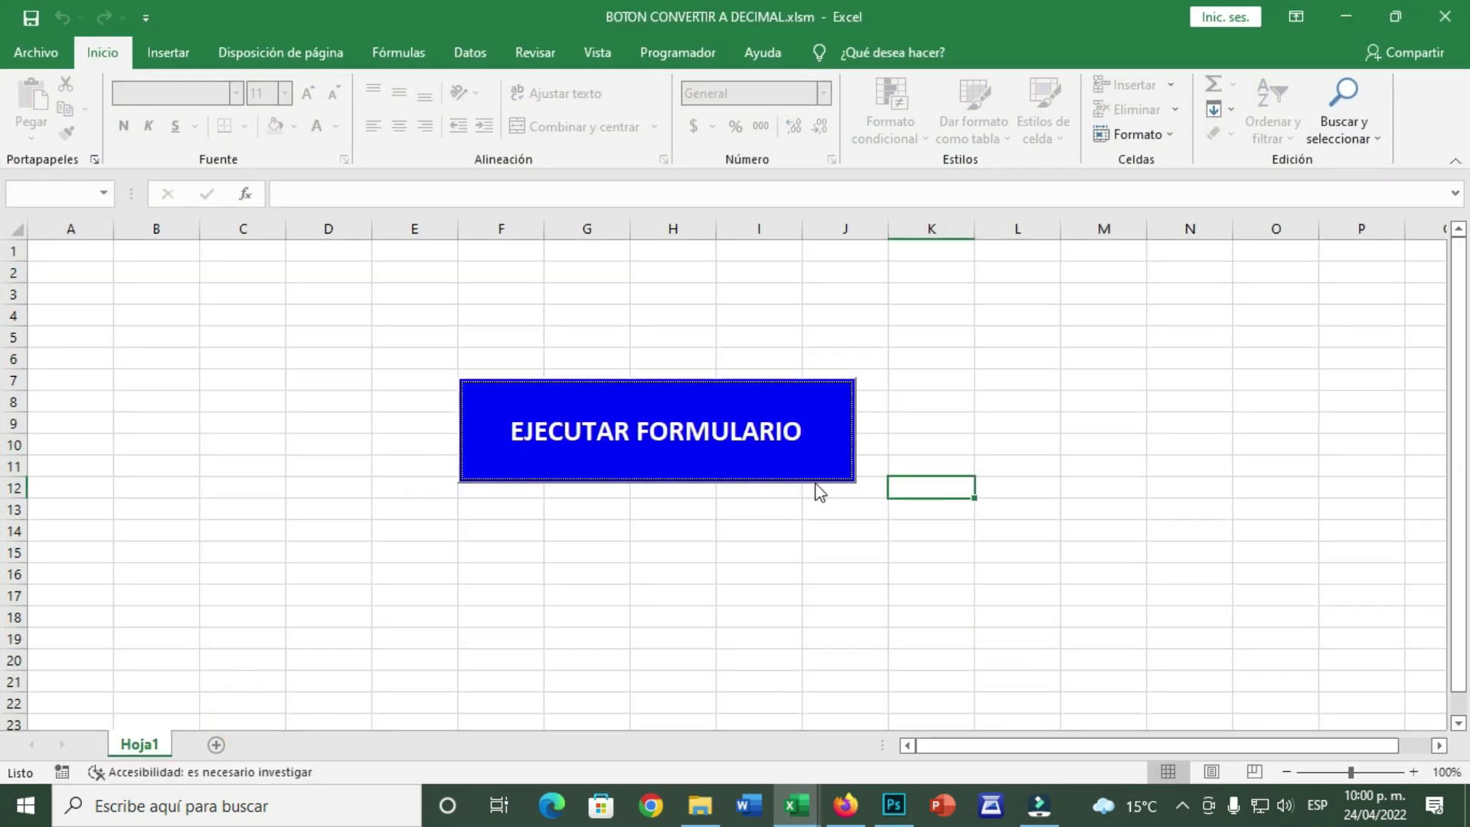
{"action": "left_click", "coordinate": [697, 438]}
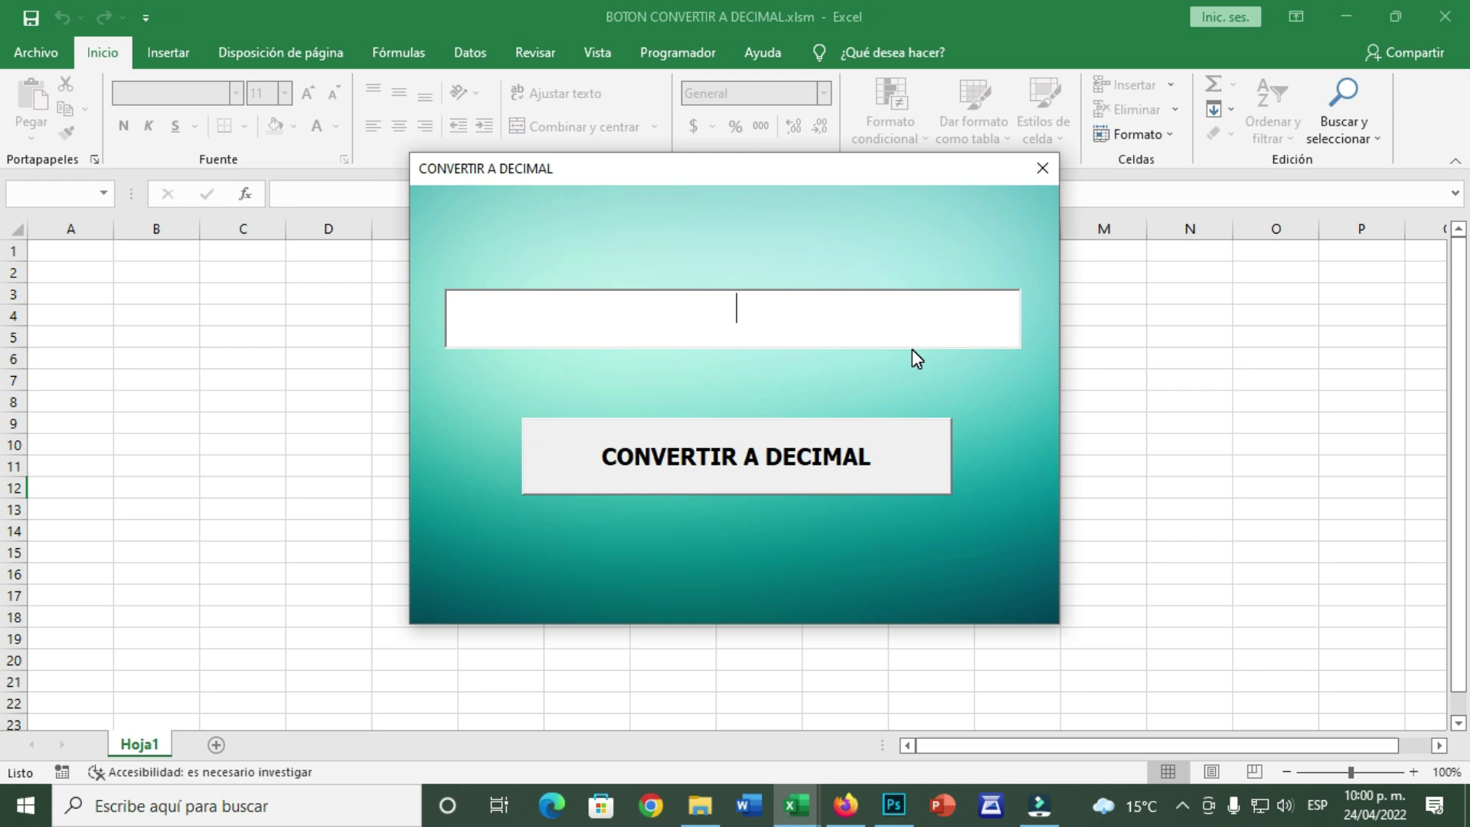
Convert 35.5 into $355,00 with the form, then close it.
{"action": "type", "text": "35.5"}
{"action": "left_click", "coordinate": [753, 460]}
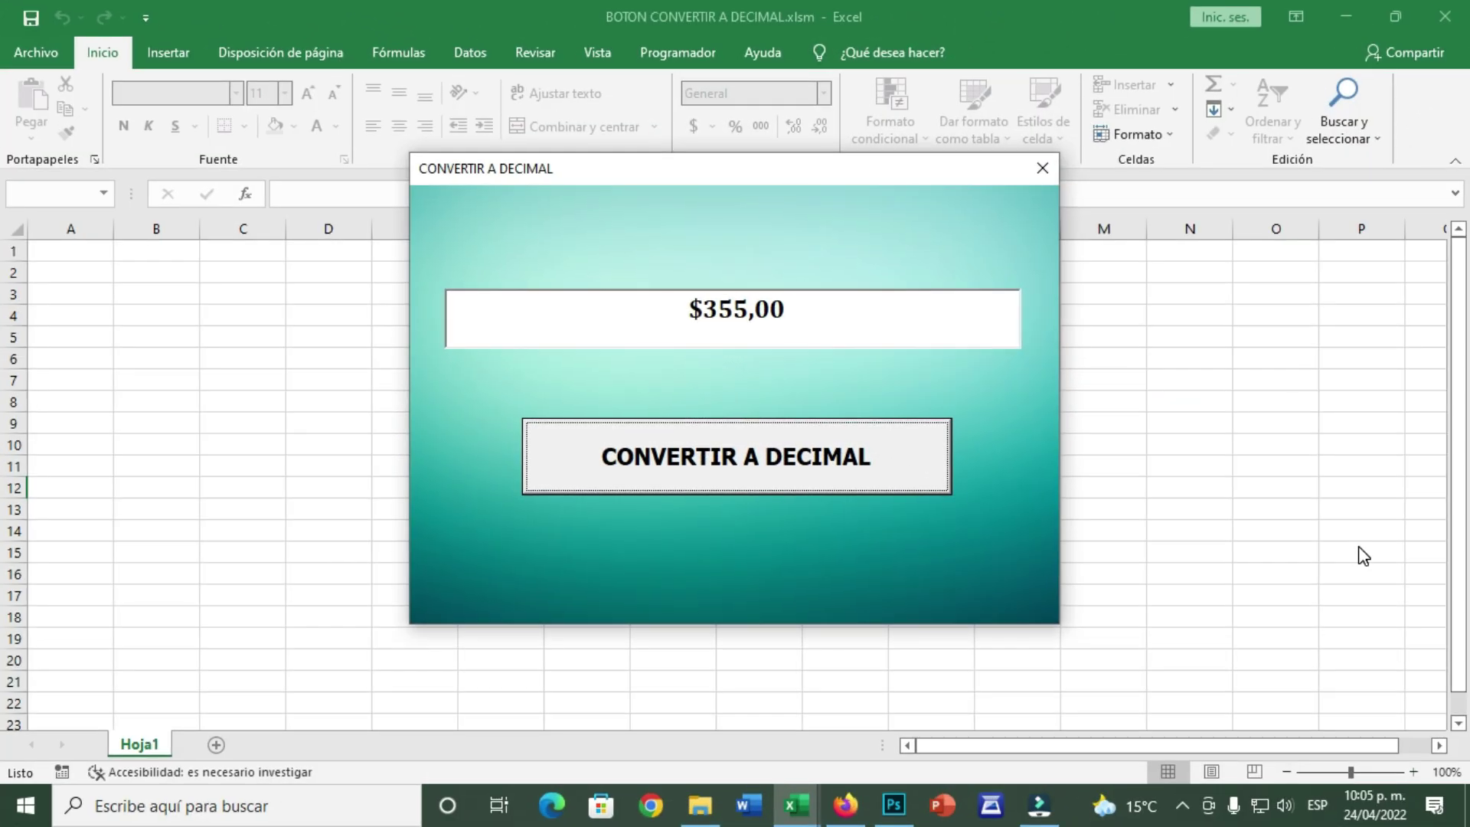
{"action": "left_click", "coordinate": [1041, 170]}
{"action": "mouse_move", "coordinate": [792, 806]}
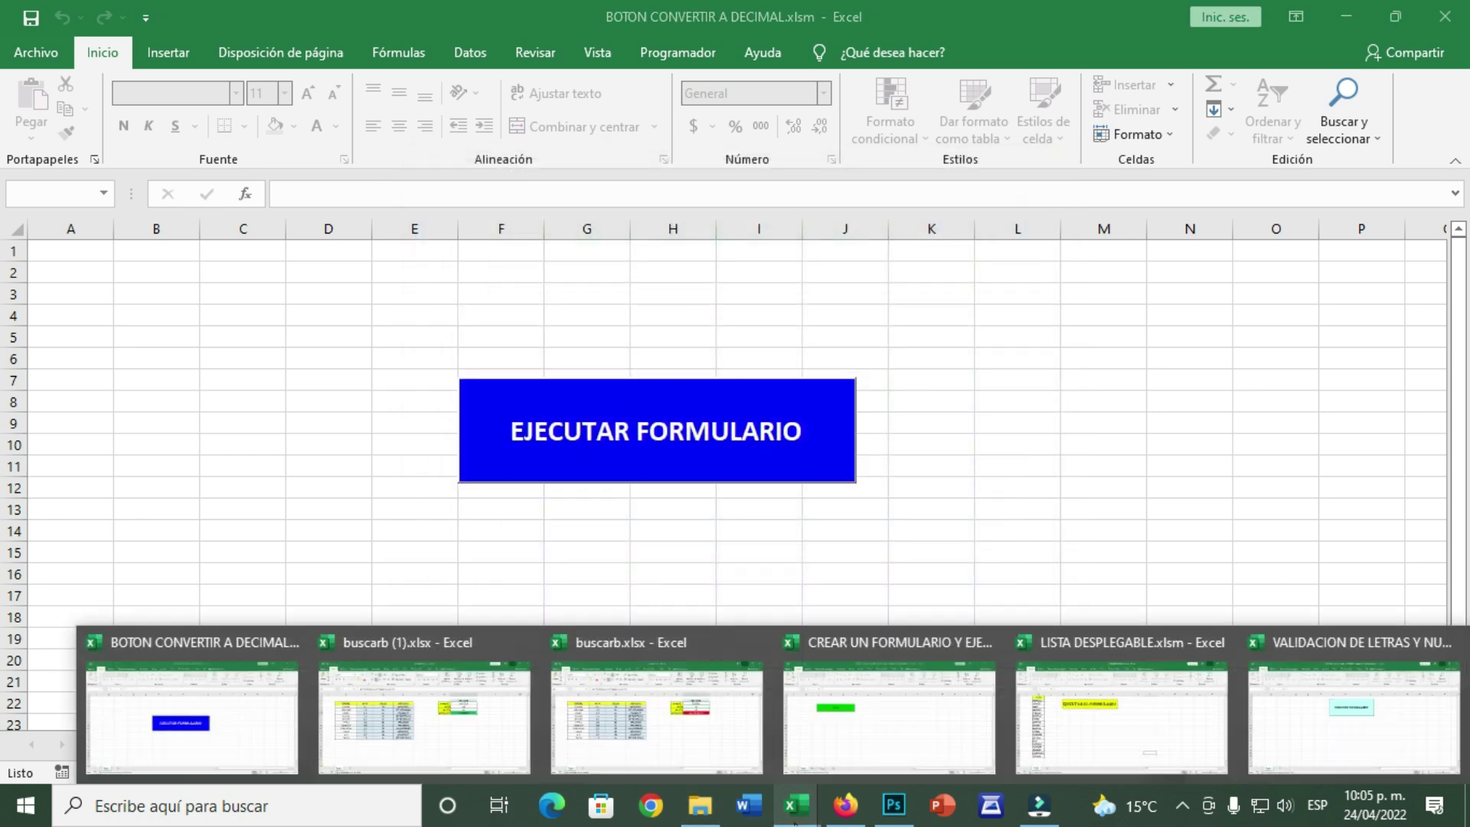
Show and reposition CREAR UN FORMULARIO's MENU 1 form, then open VENTAS VARIEDADES COPYCELL 2022 from File Explorer.
{"action": "left_click", "coordinate": [887, 716]}
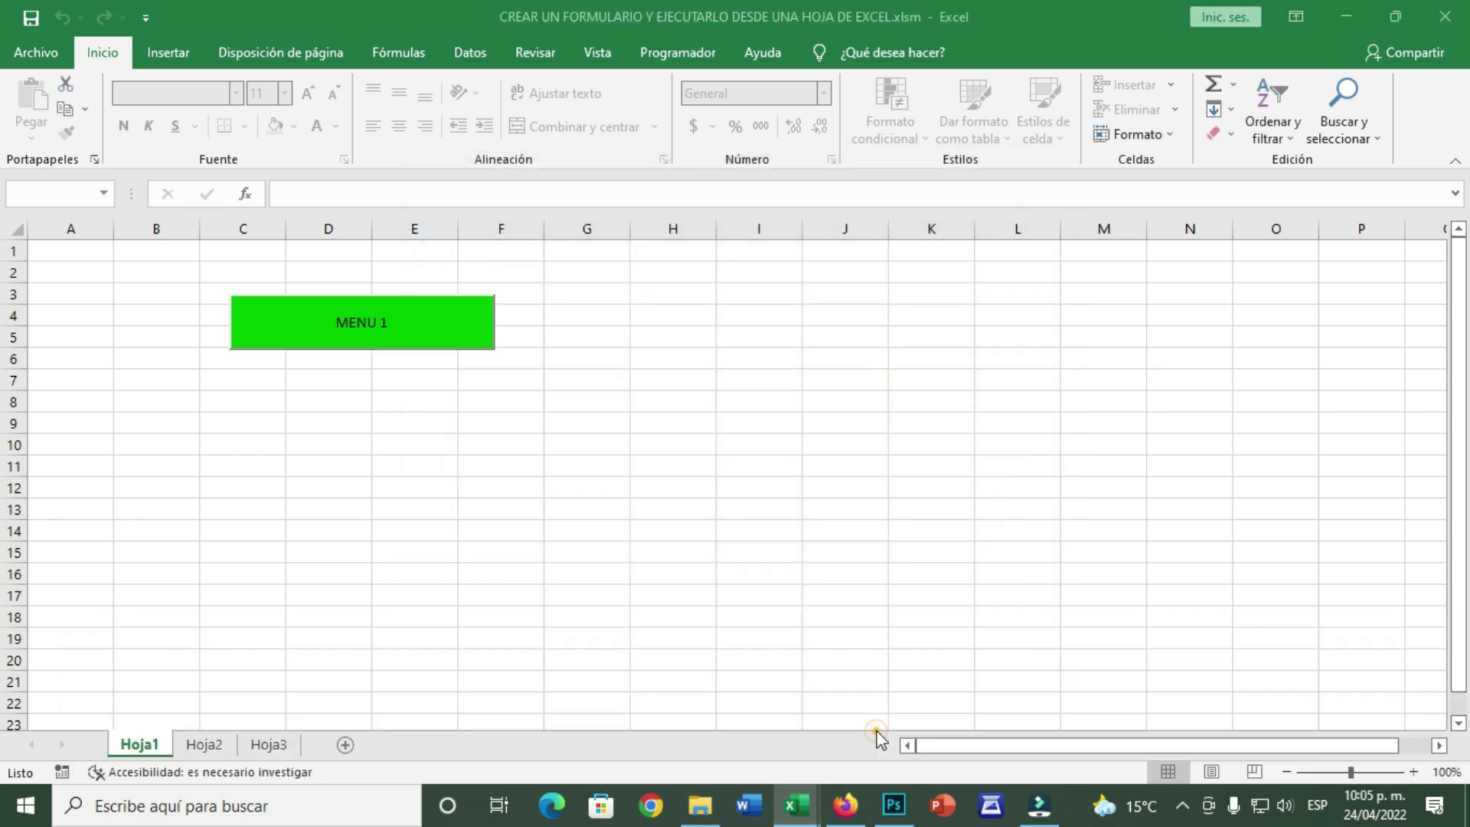
{"action": "left_click", "coordinate": [396, 323]}
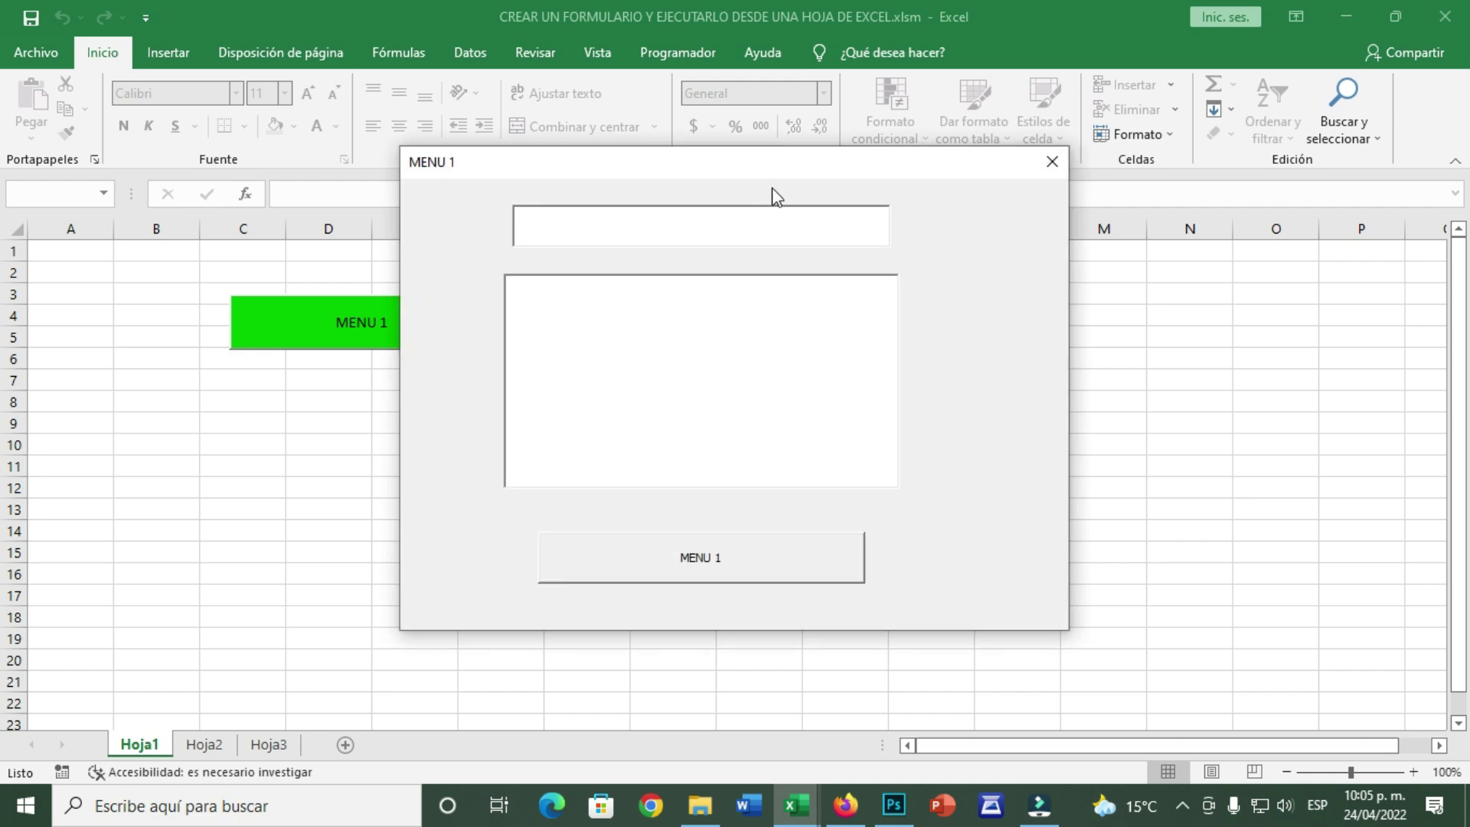
{"action": "left_click_drag", "start_coordinate": [870, 170], "coordinate": [1033, 159]}
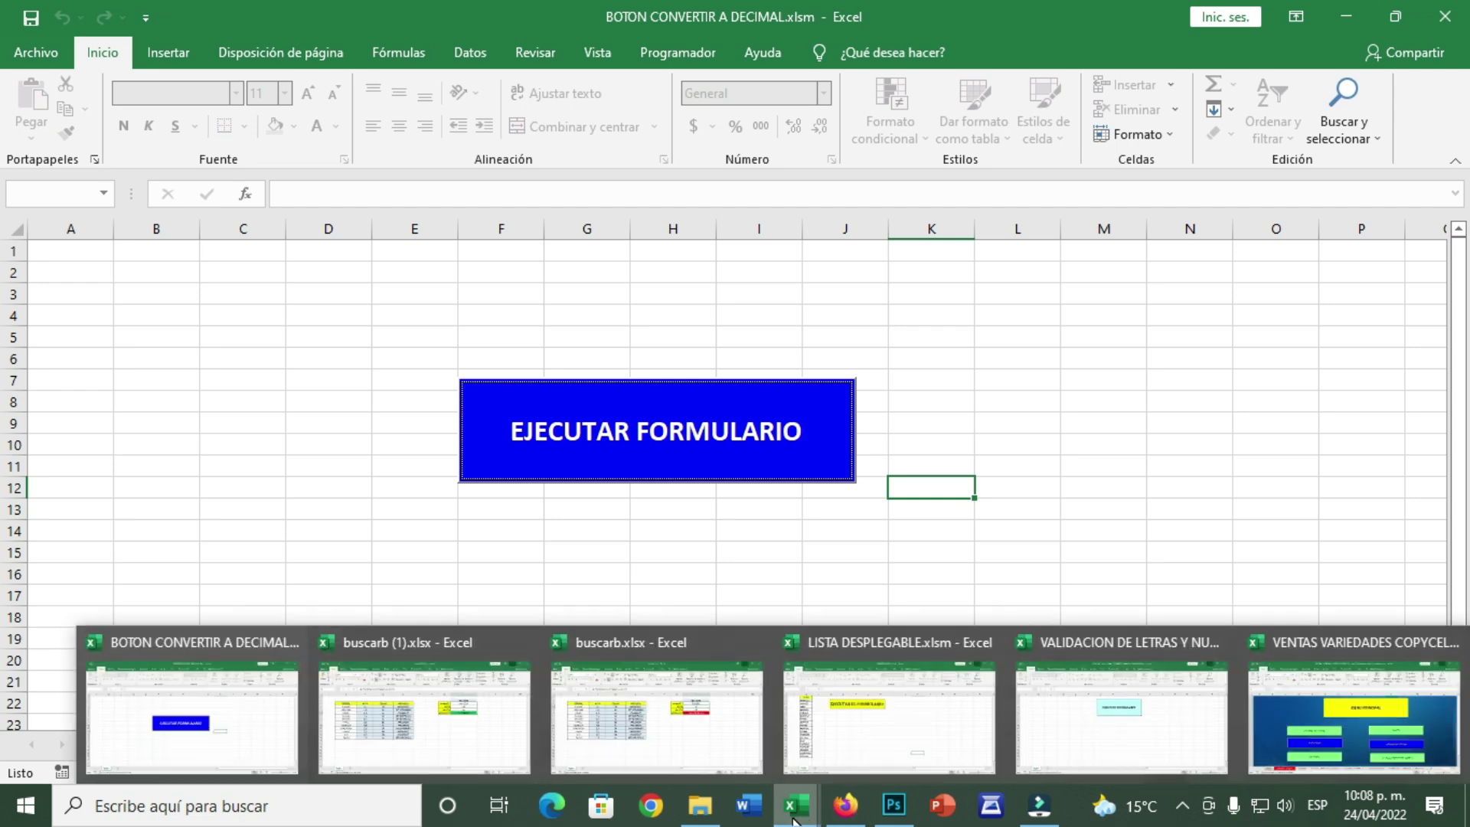
{"action": "mouse_move", "coordinate": [792, 805]}
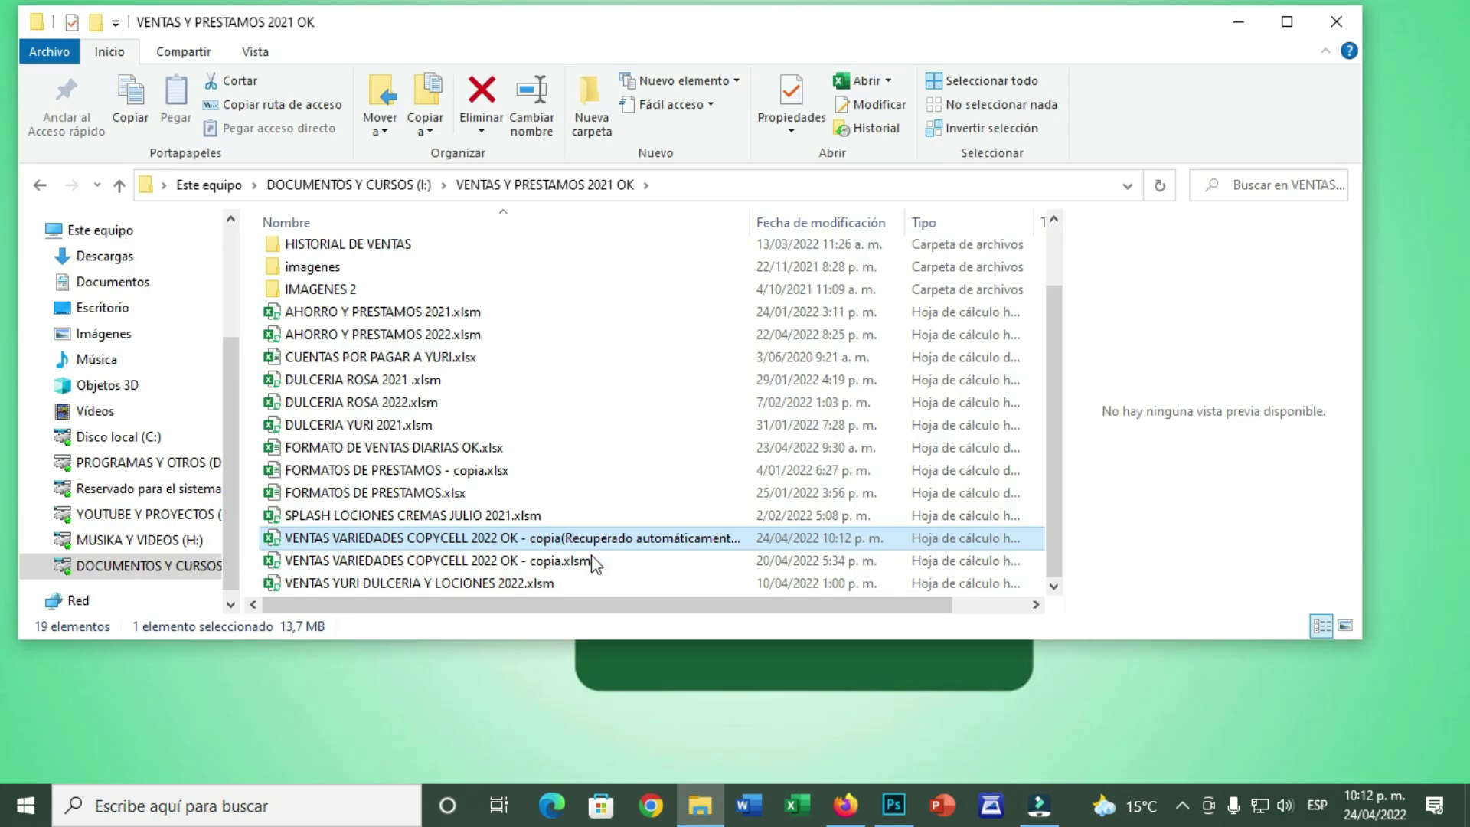
{"action": "double_click", "coordinate": [551, 539]}
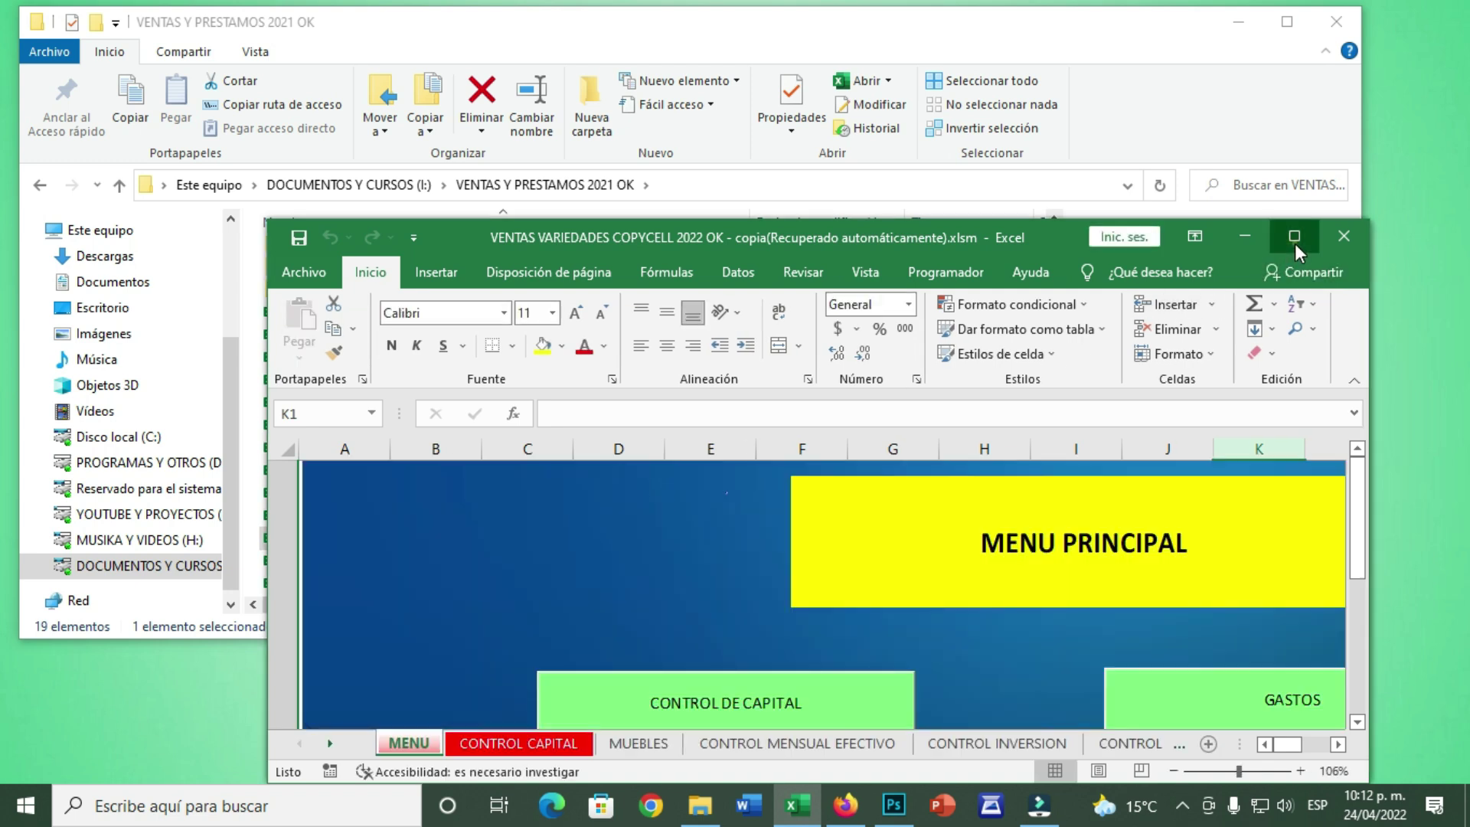
Maximize the sales workbook, launch MENU PRINCIPAL, and open then leave the VENTAS form.
{"action": "left_click", "coordinate": [1294, 242]}
{"action": "left_click", "coordinate": [849, 334]}
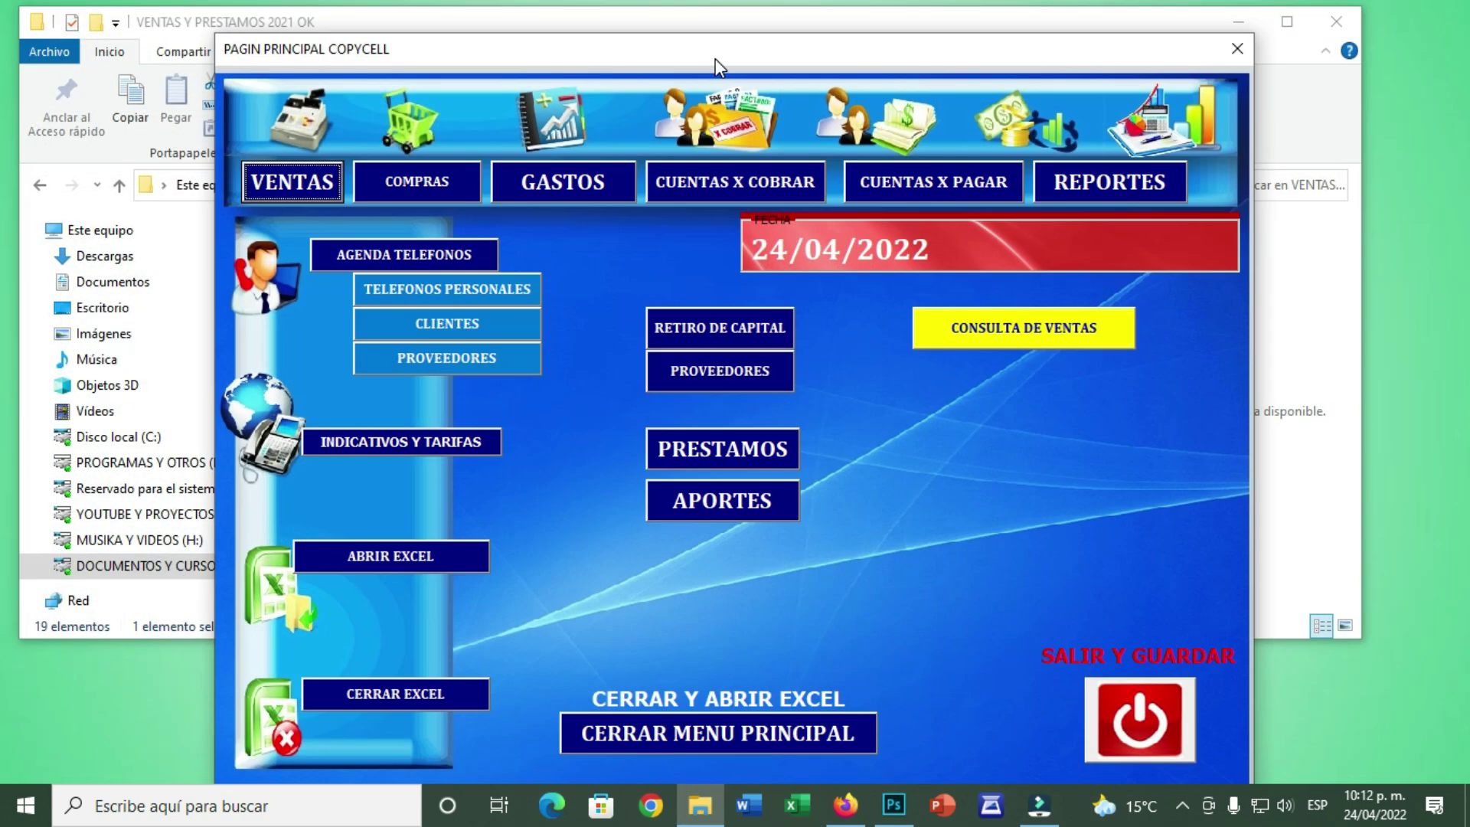
{"action": "left_click", "coordinate": [303, 186]}
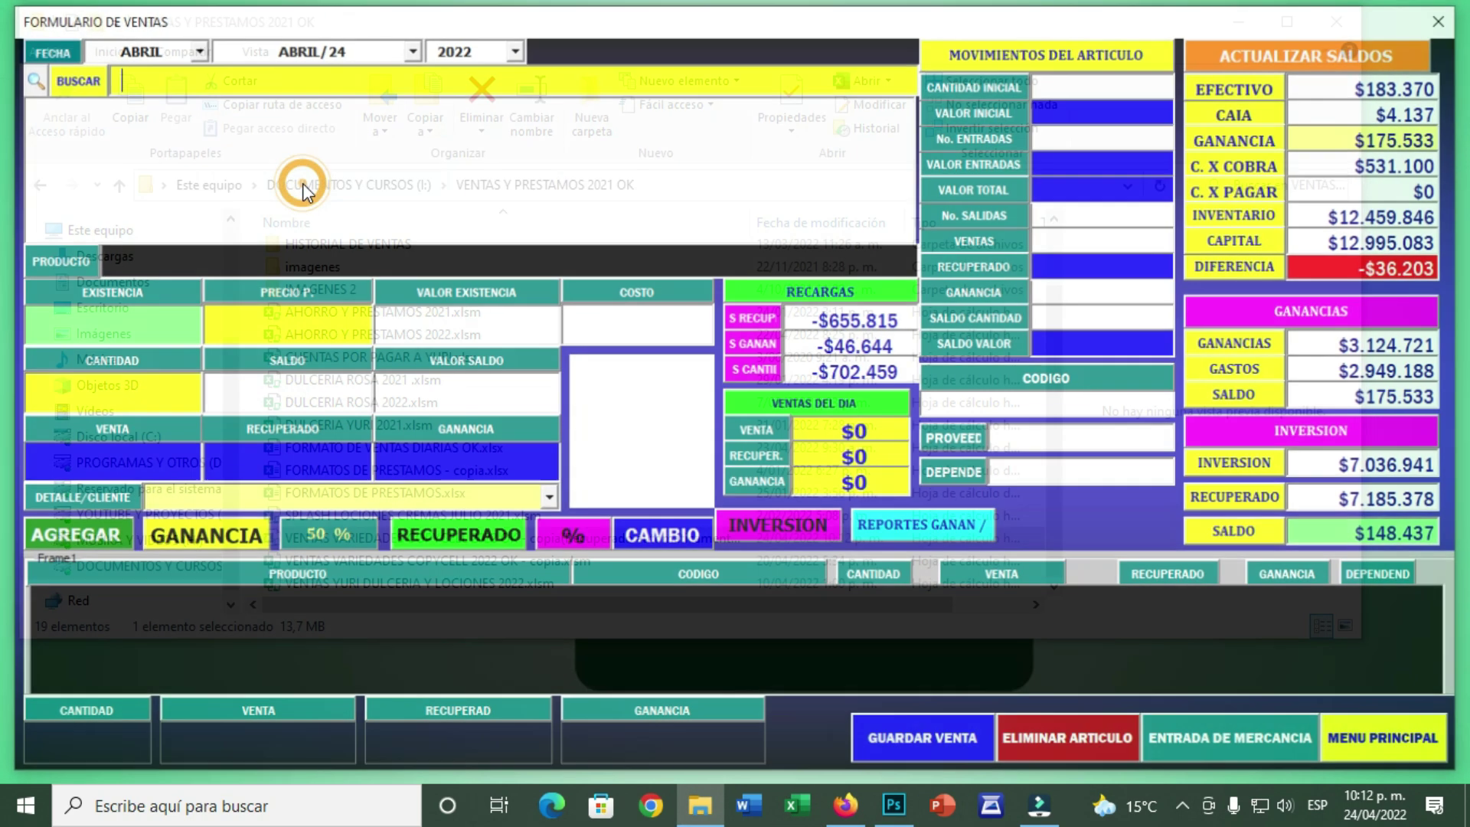
{"action": "left_click", "coordinate": [1407, 741]}
{"action": "left_click", "coordinate": [825, 482]}
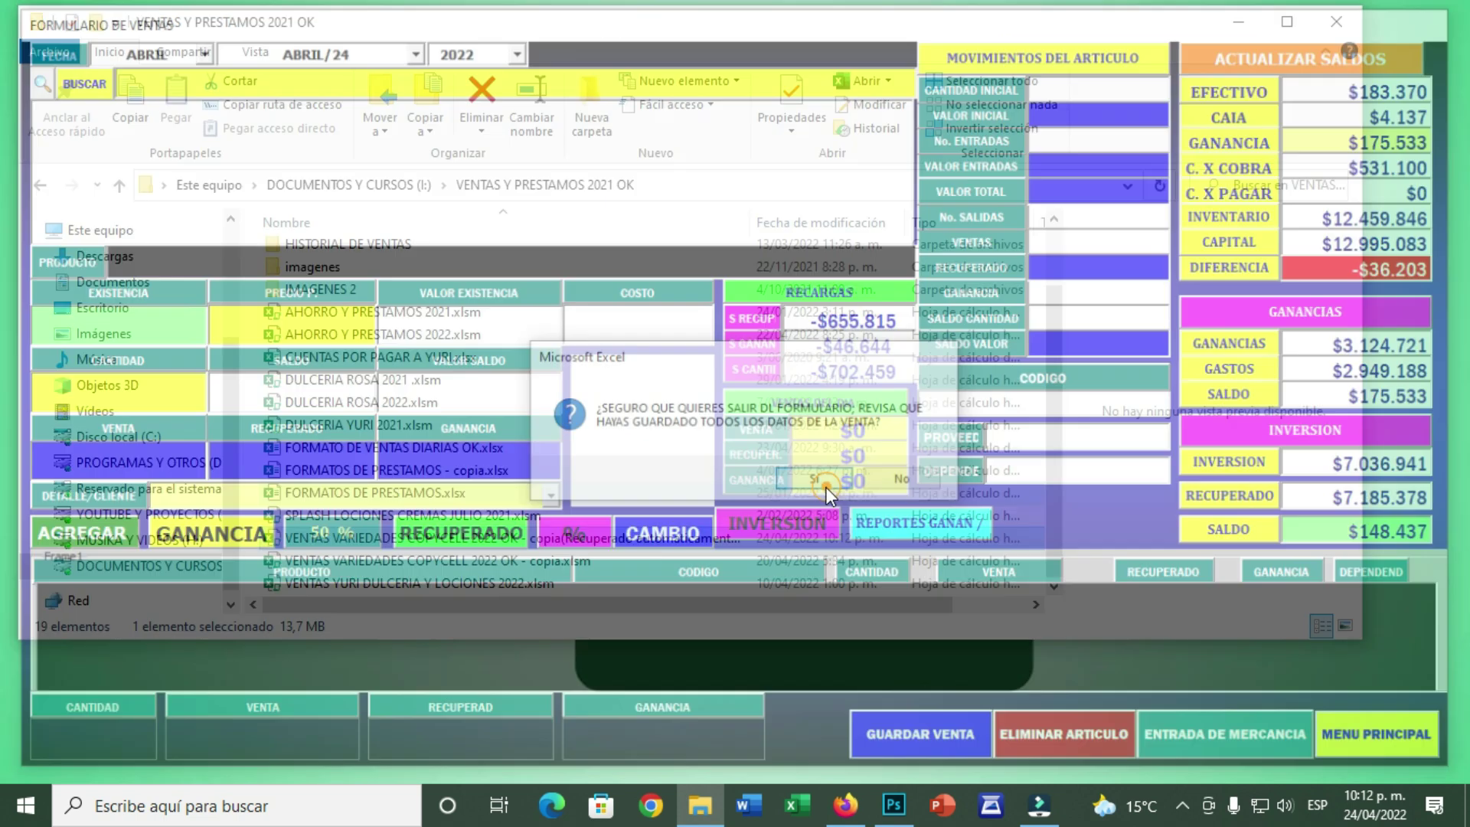
Visit the ENTRADA DE MERCANCIA and REGISTRO DE GASTOS forms, then open FORMULARIO DE VENTAS.
{"action": "left_click", "coordinate": [411, 182]}
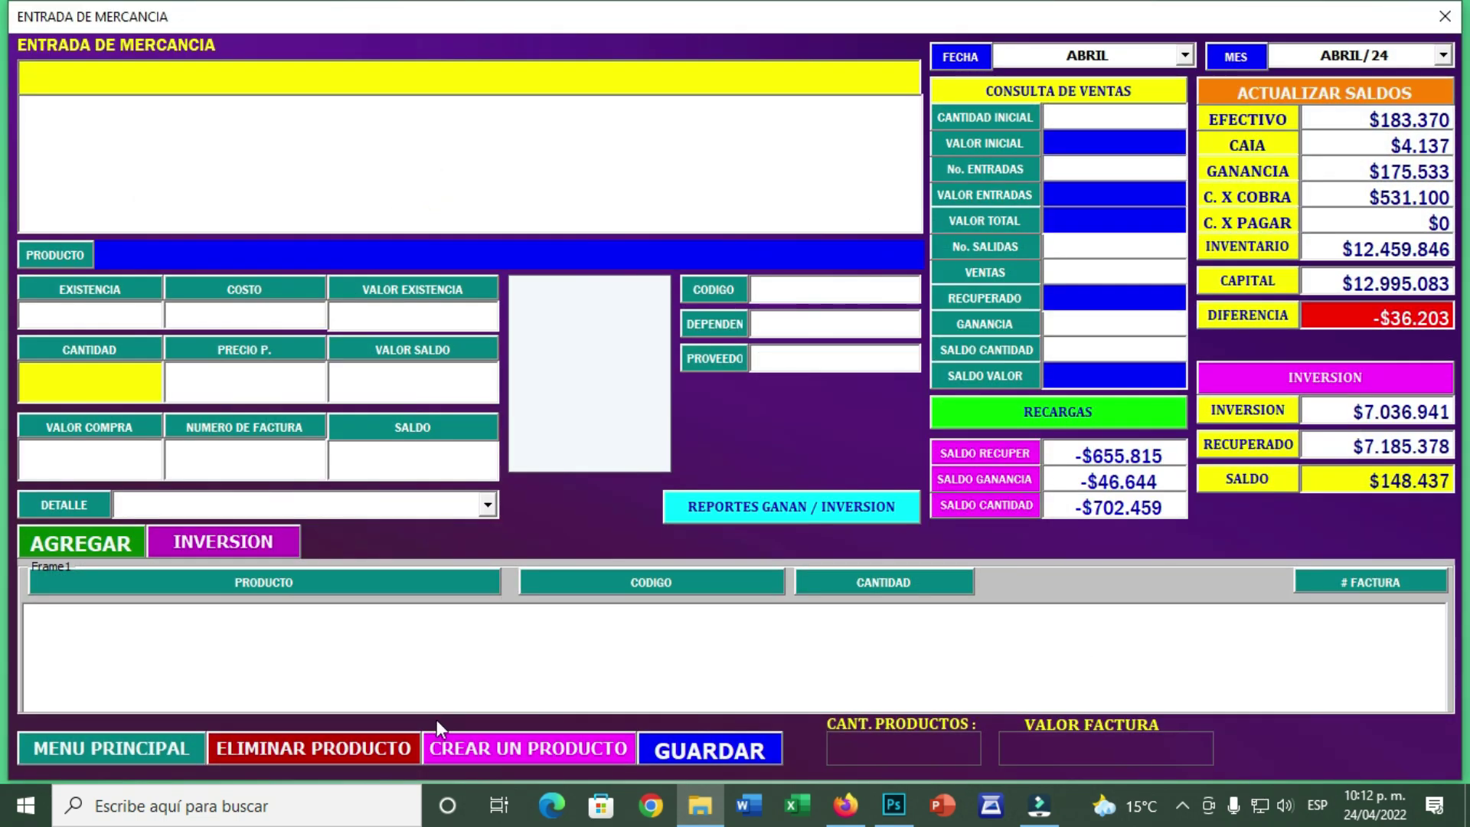
{"action": "left_click", "coordinate": [173, 747]}
{"action": "left_click", "coordinate": [810, 483]}
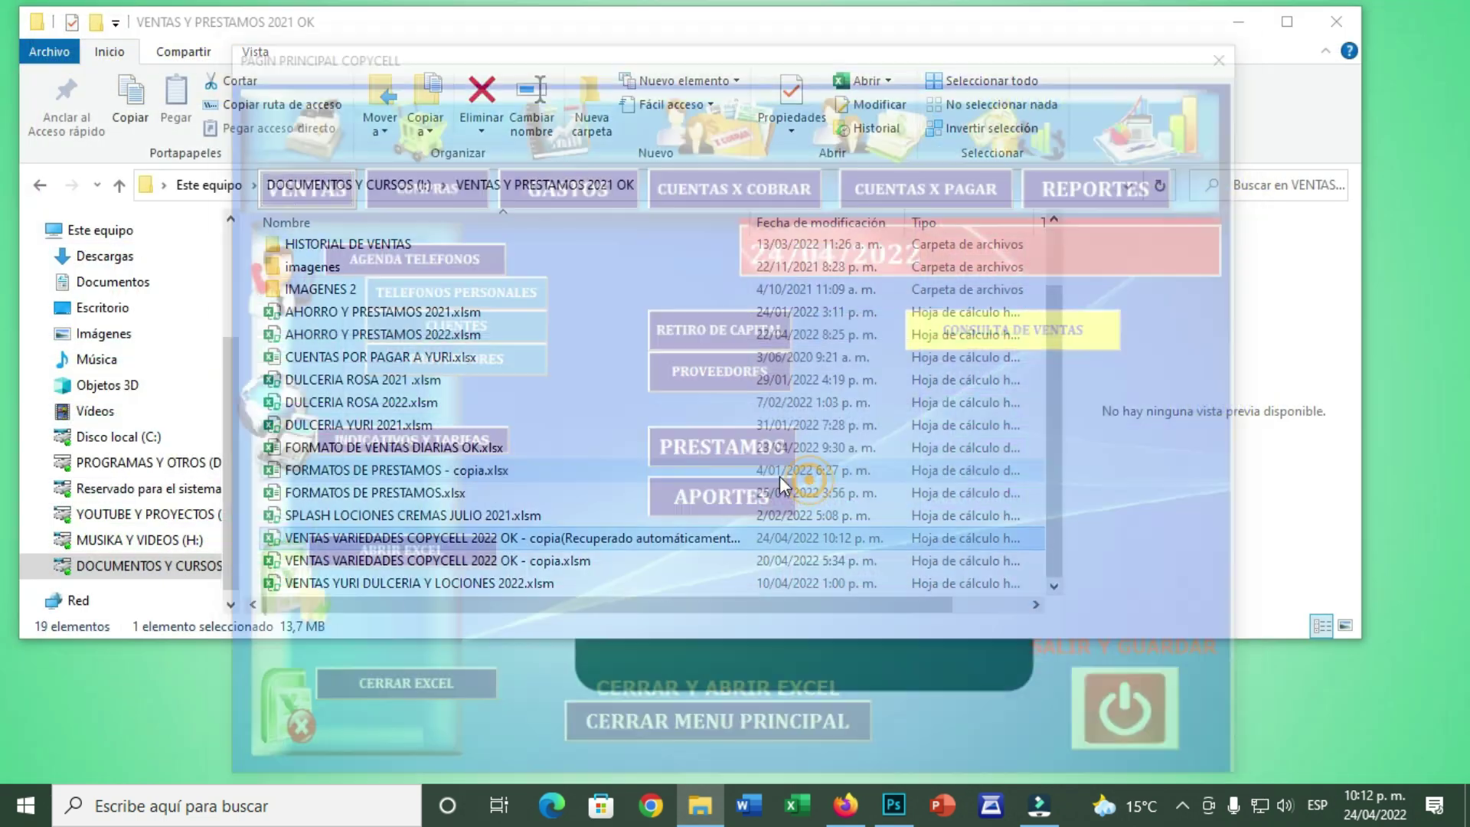
{"action": "left_click", "coordinate": [582, 182]}
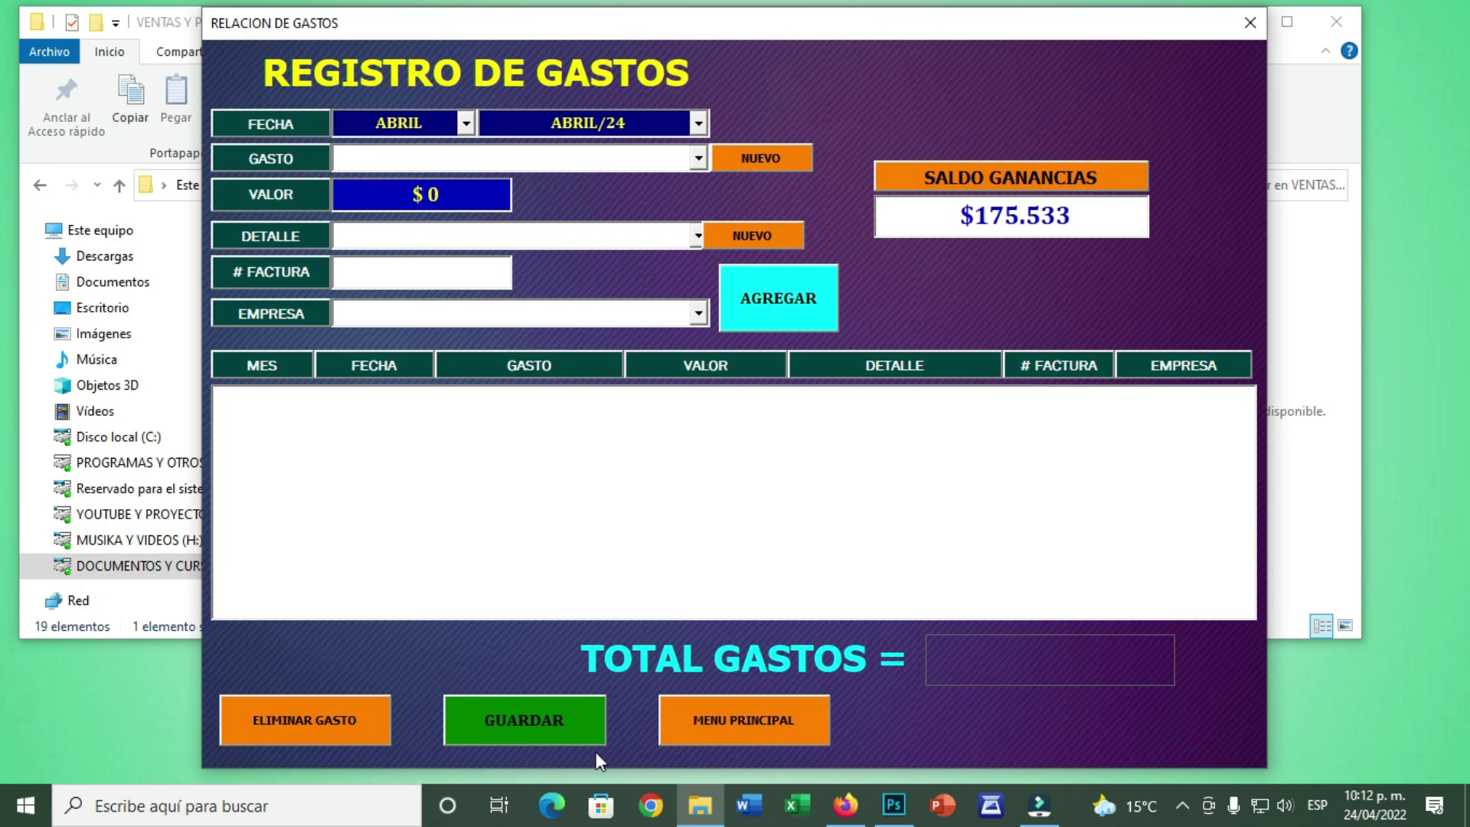
{"action": "left_click", "coordinate": [766, 707]}
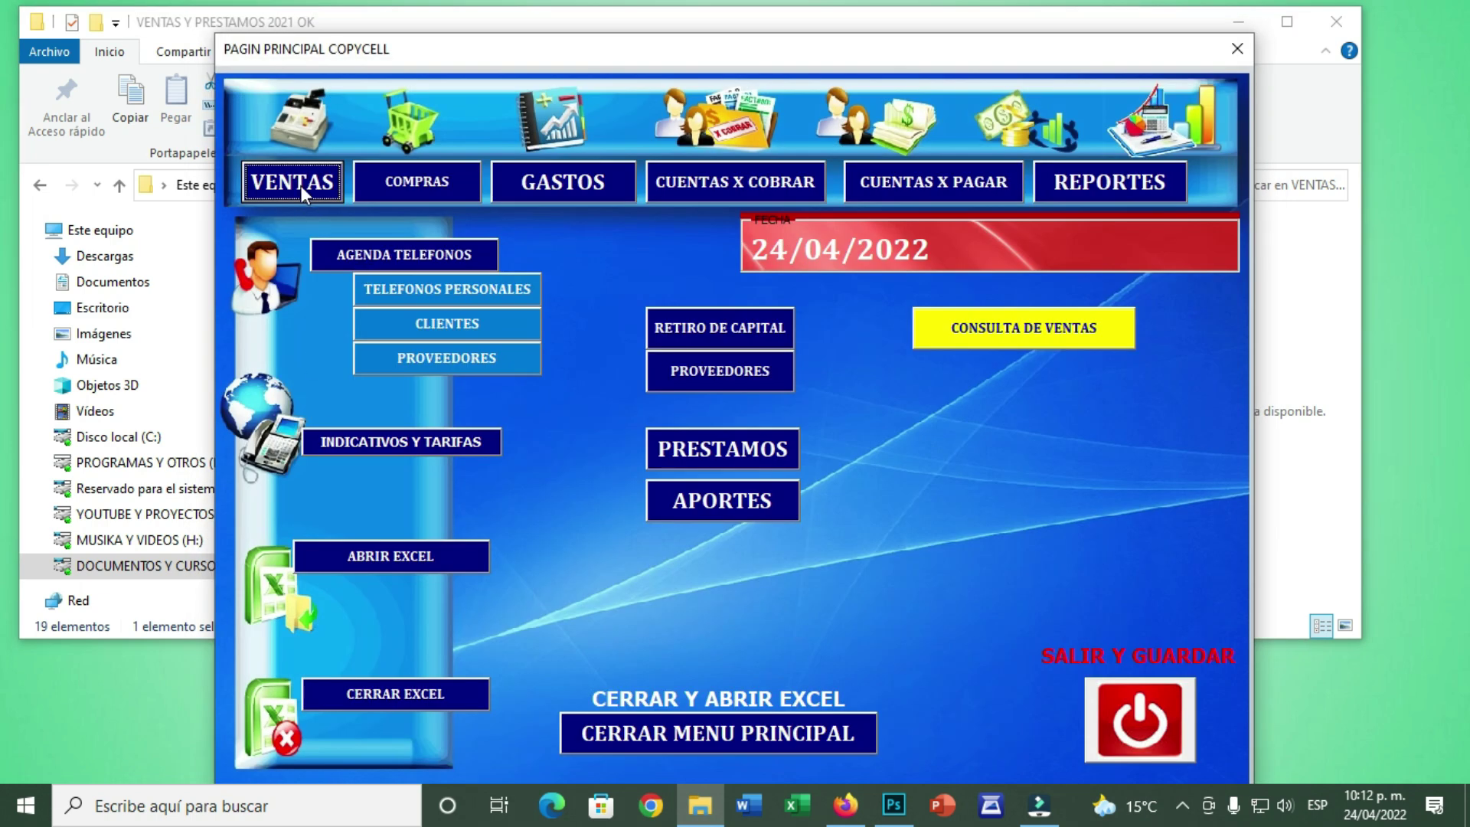
{"action": "left_click", "coordinate": [301, 185]}
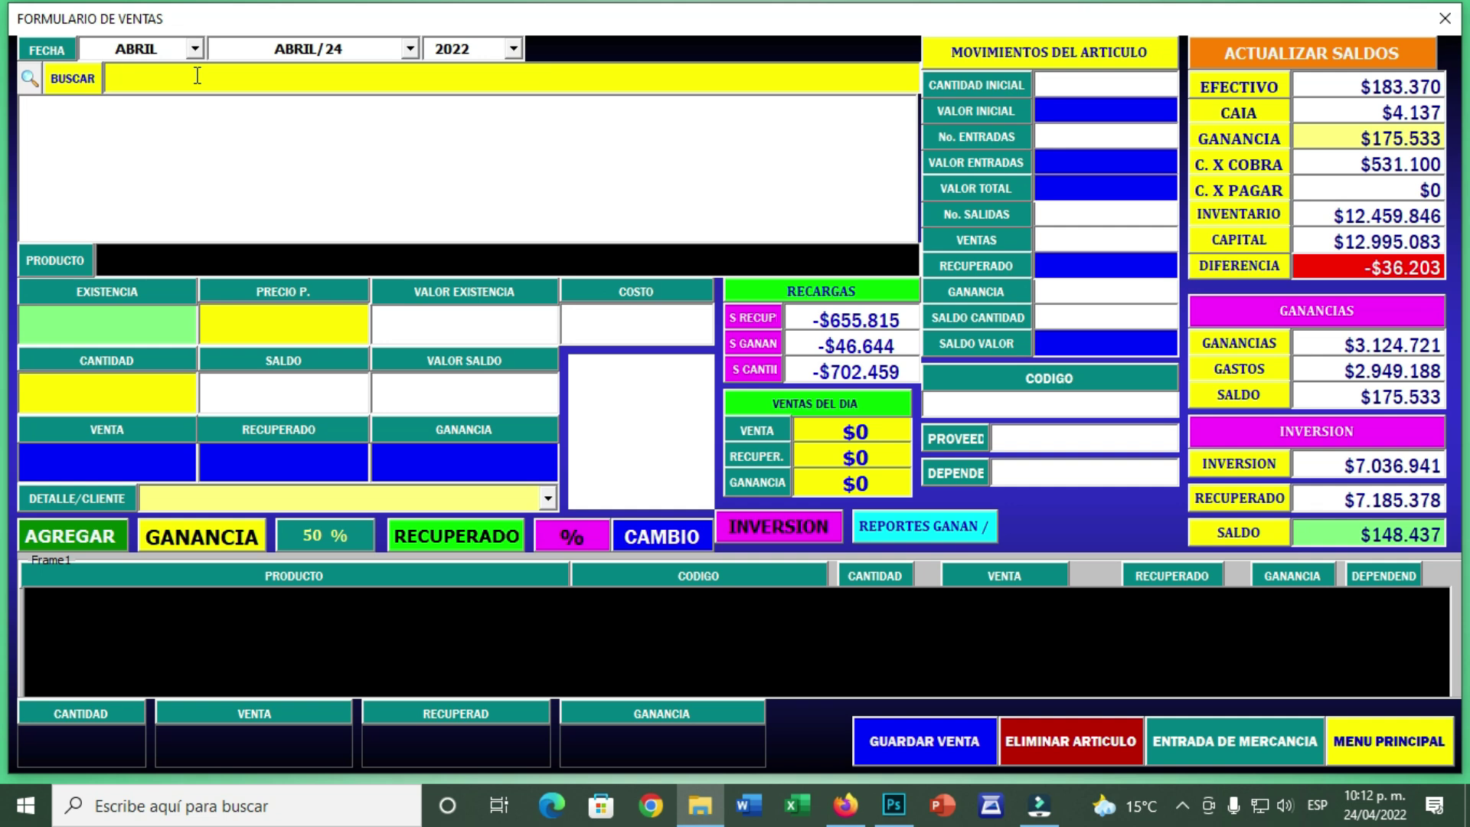
Search LAPI and add quantity 1 of LAPIZ DE OJOS MARIPOSA CAFE DARK BOROWN at $1.900, dismissing low-stock alerts.
{"action": "type", "text": "LAPI"}
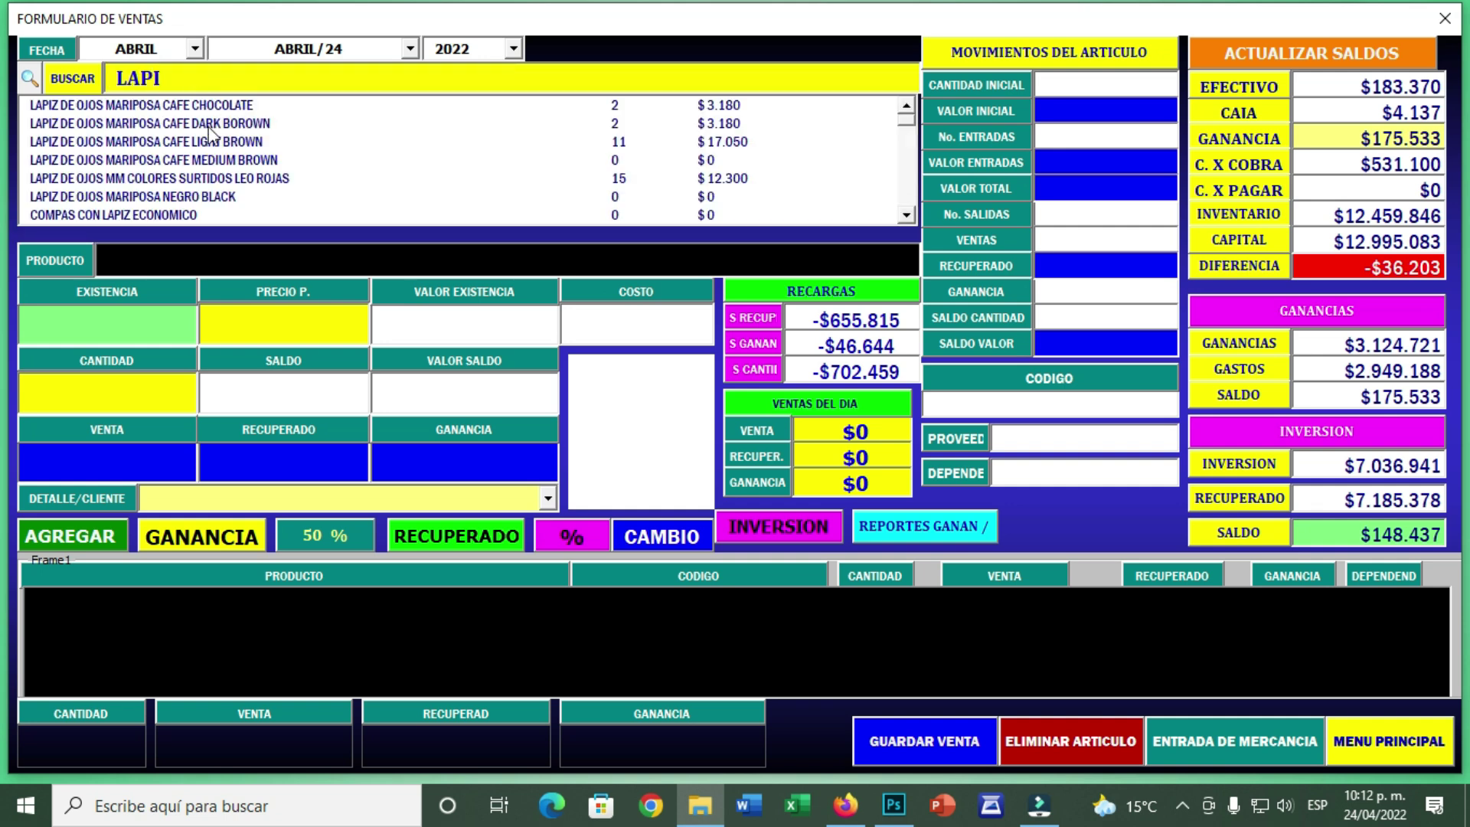
{"action": "left_click", "coordinate": [144, 124]}
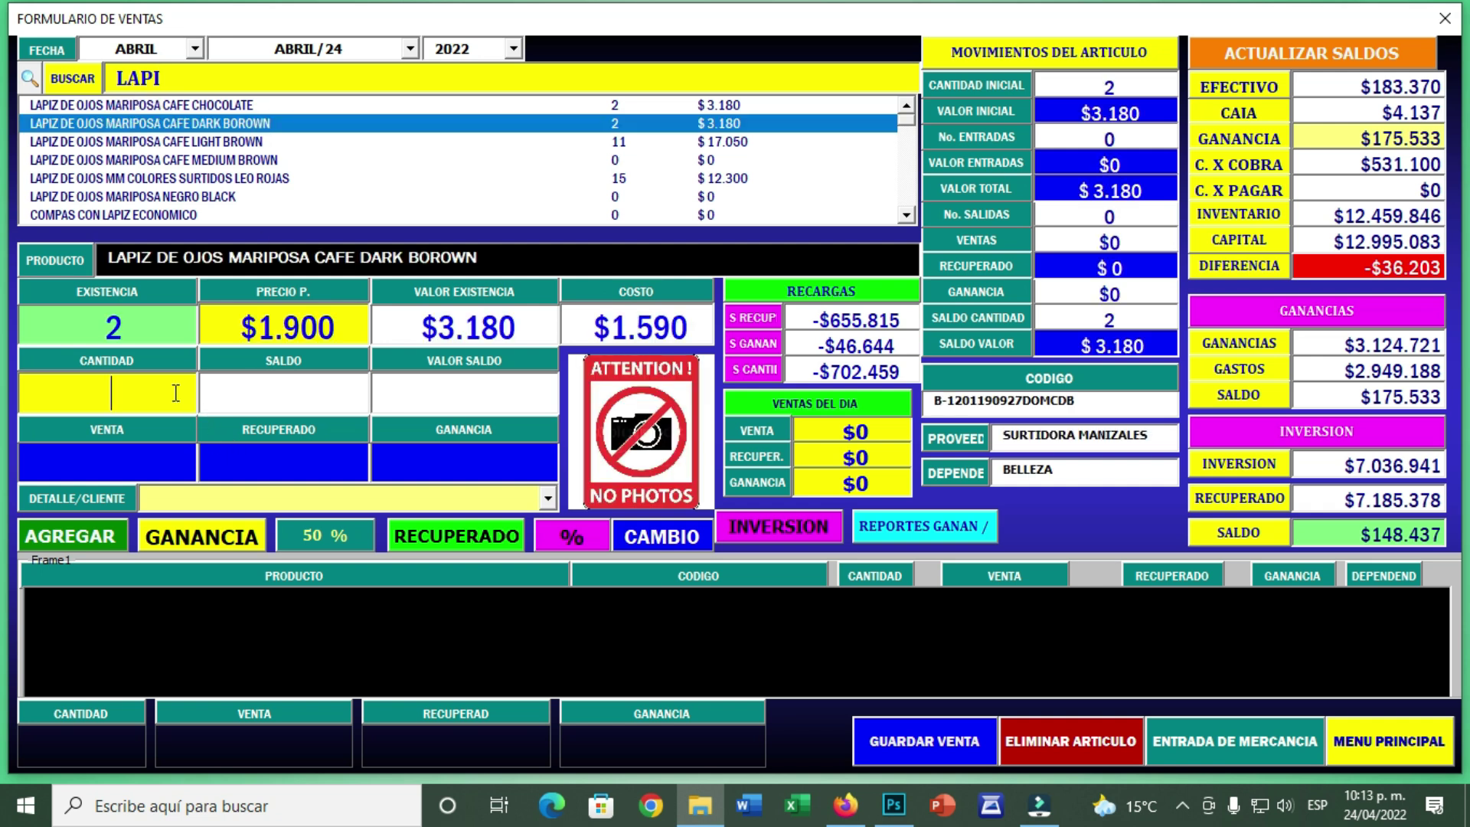
{"action": "type", "text": "1"}
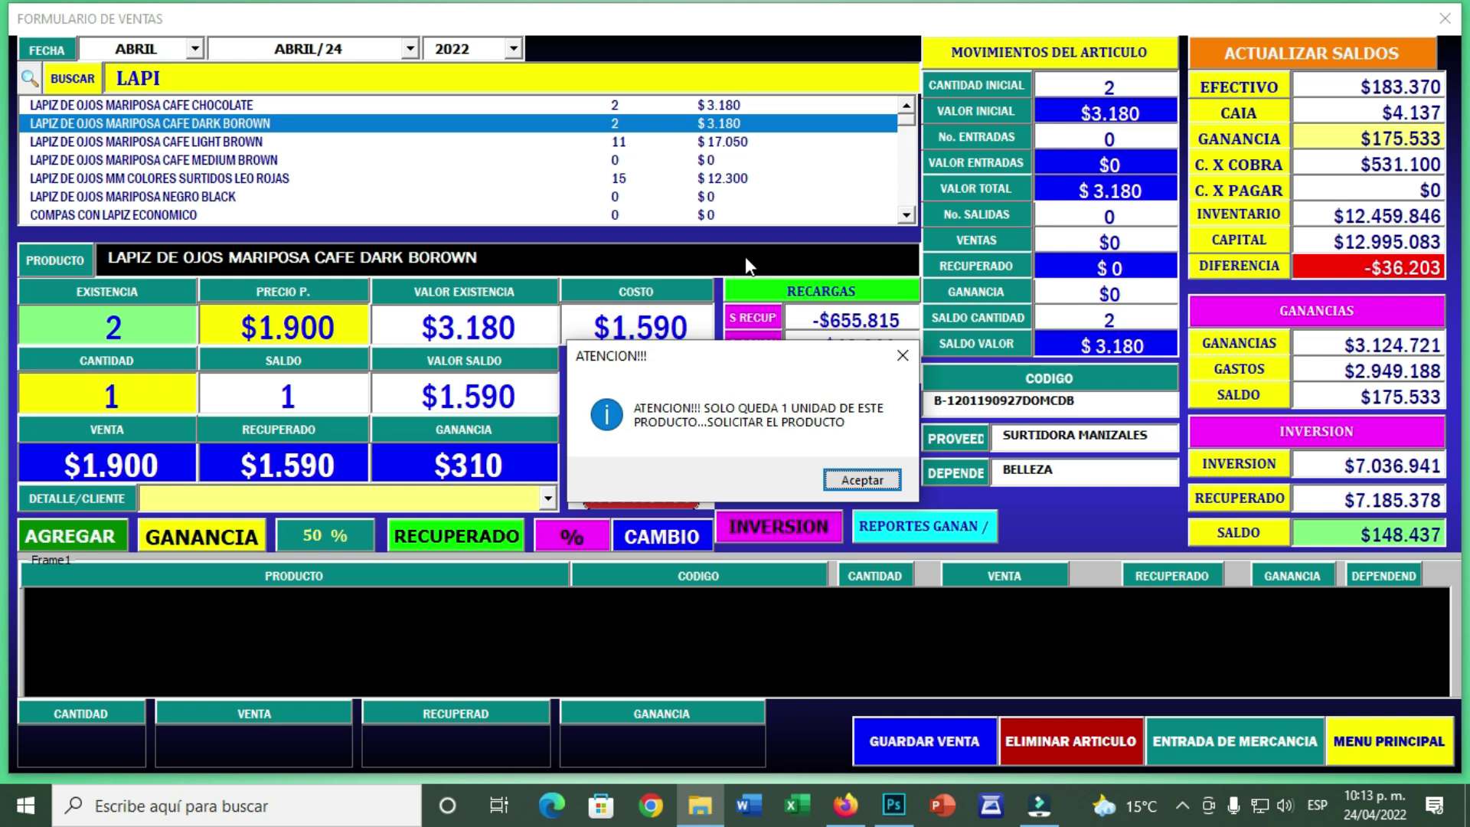
{"action": "left_click", "coordinate": [873, 480]}
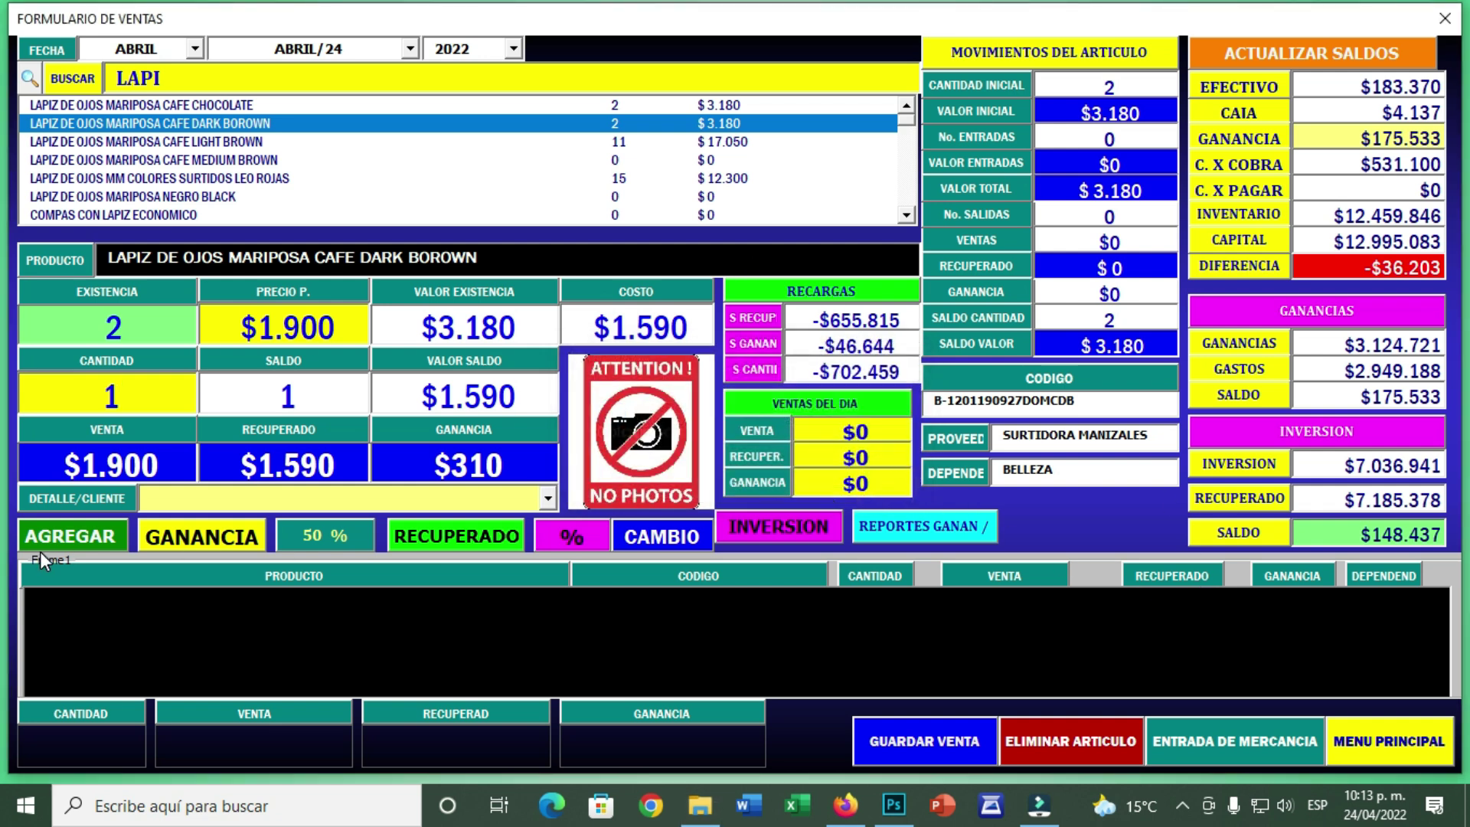
{"action": "left_click", "coordinate": [62, 539]}
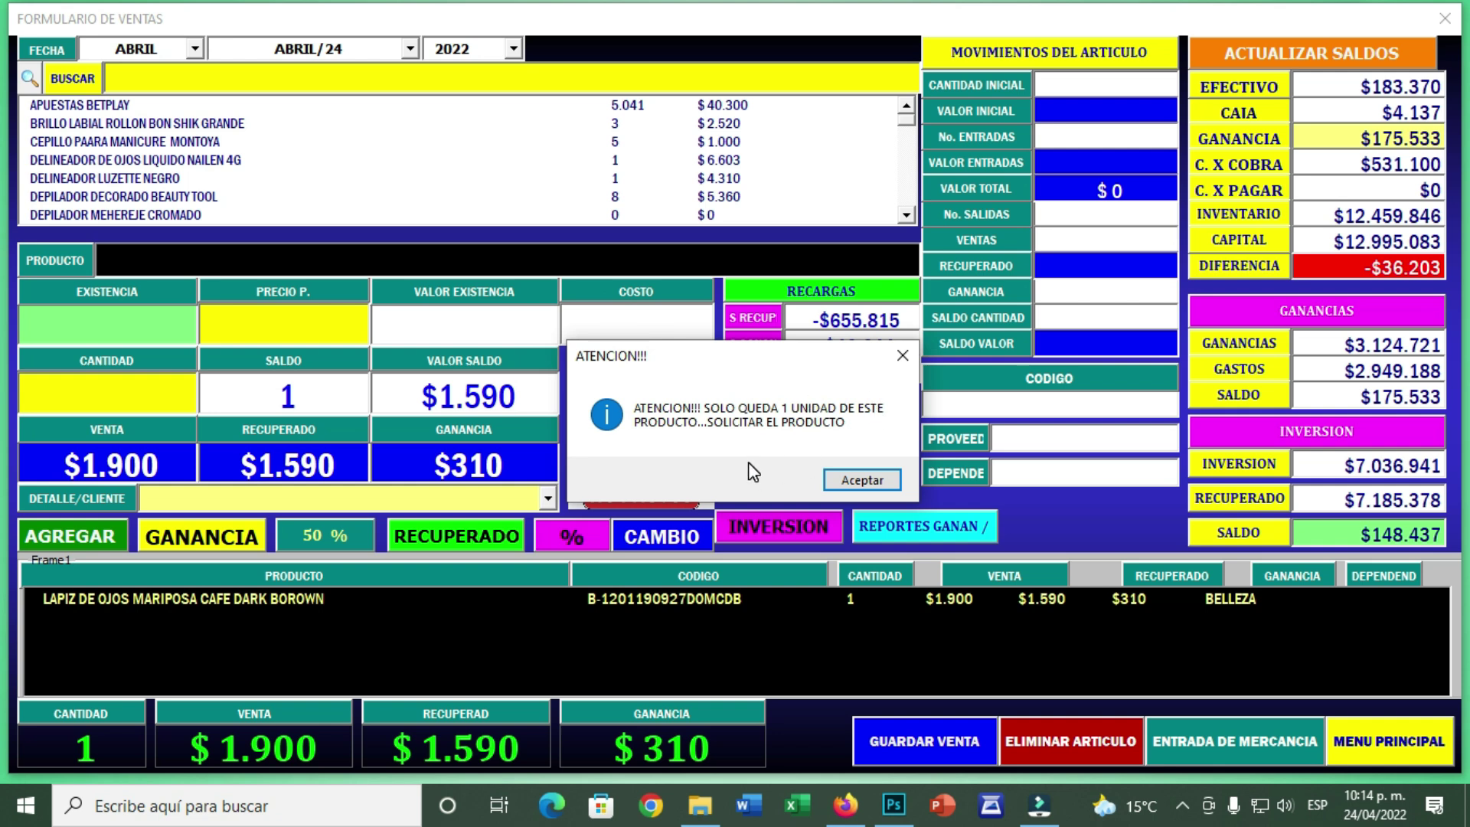
{"action": "left_click", "coordinate": [867, 480]}
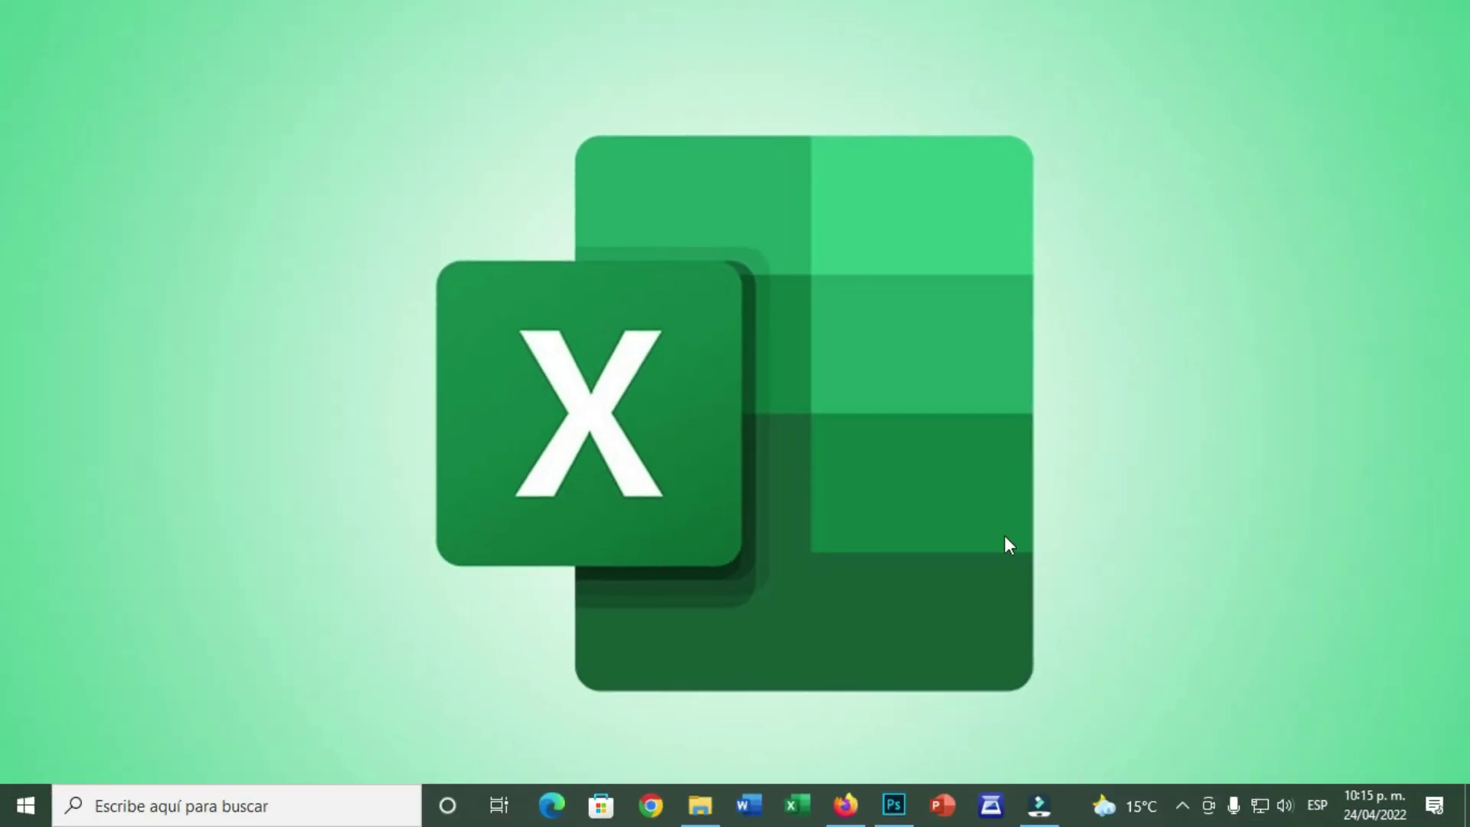
Create blank workbook Libro1 and tick Programador under Personalizar cinta de opciones in Excel Options.
{"action": "left_click", "coordinate": [797, 804]}
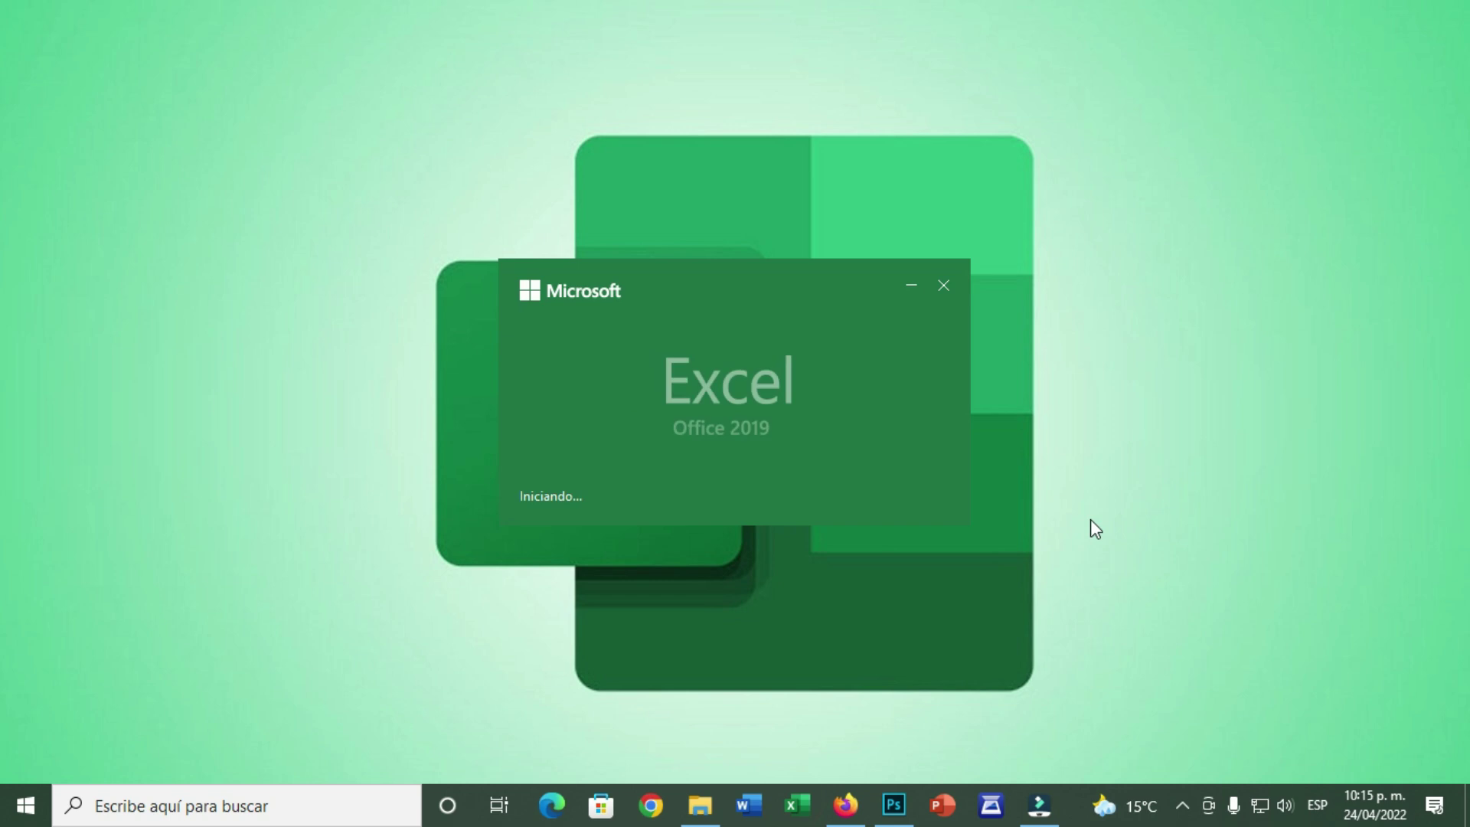
{"action": "left_click", "coordinate": [256, 210]}
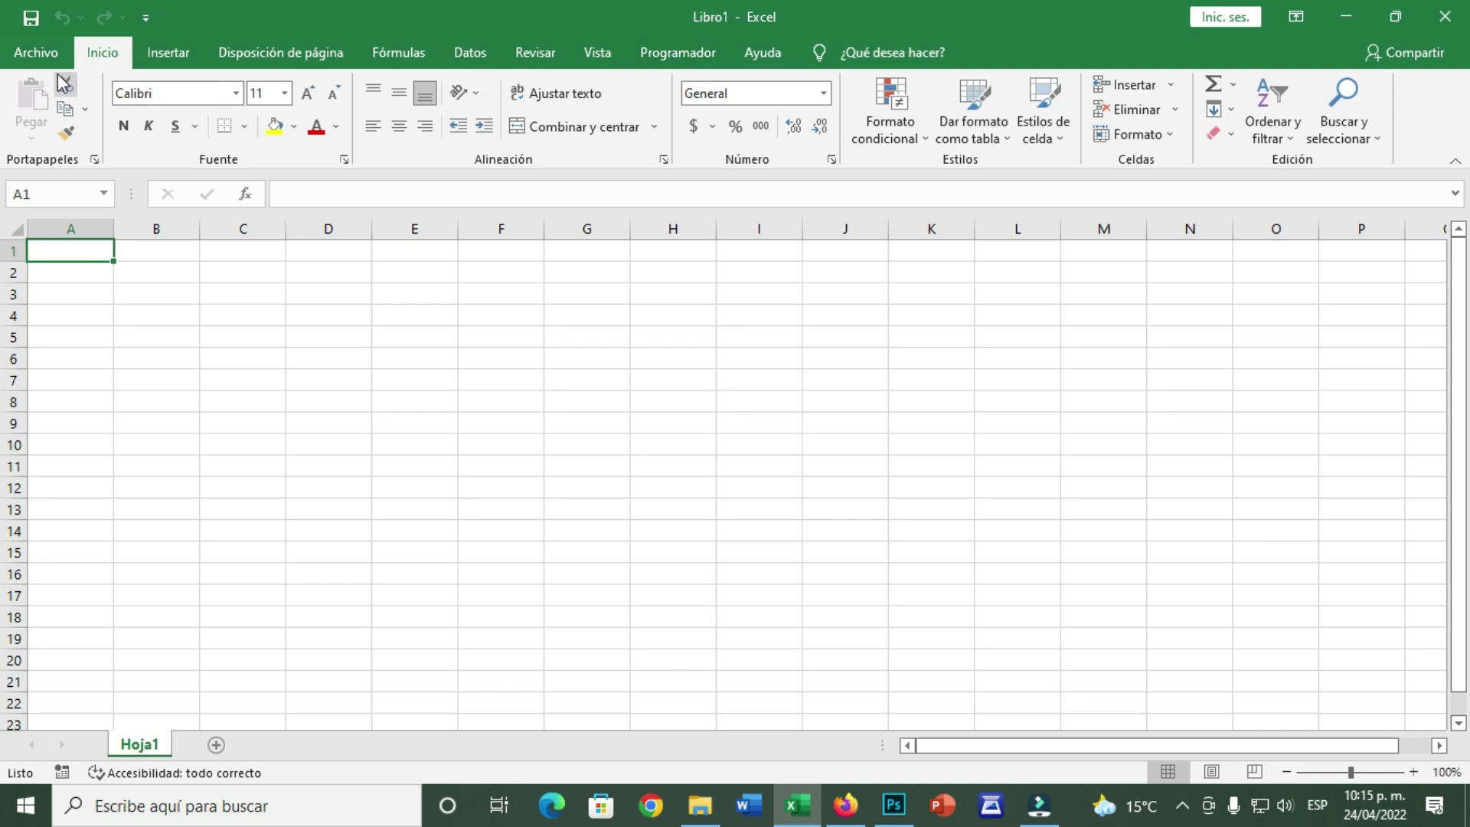
{"action": "left_click", "coordinate": [48, 53]}
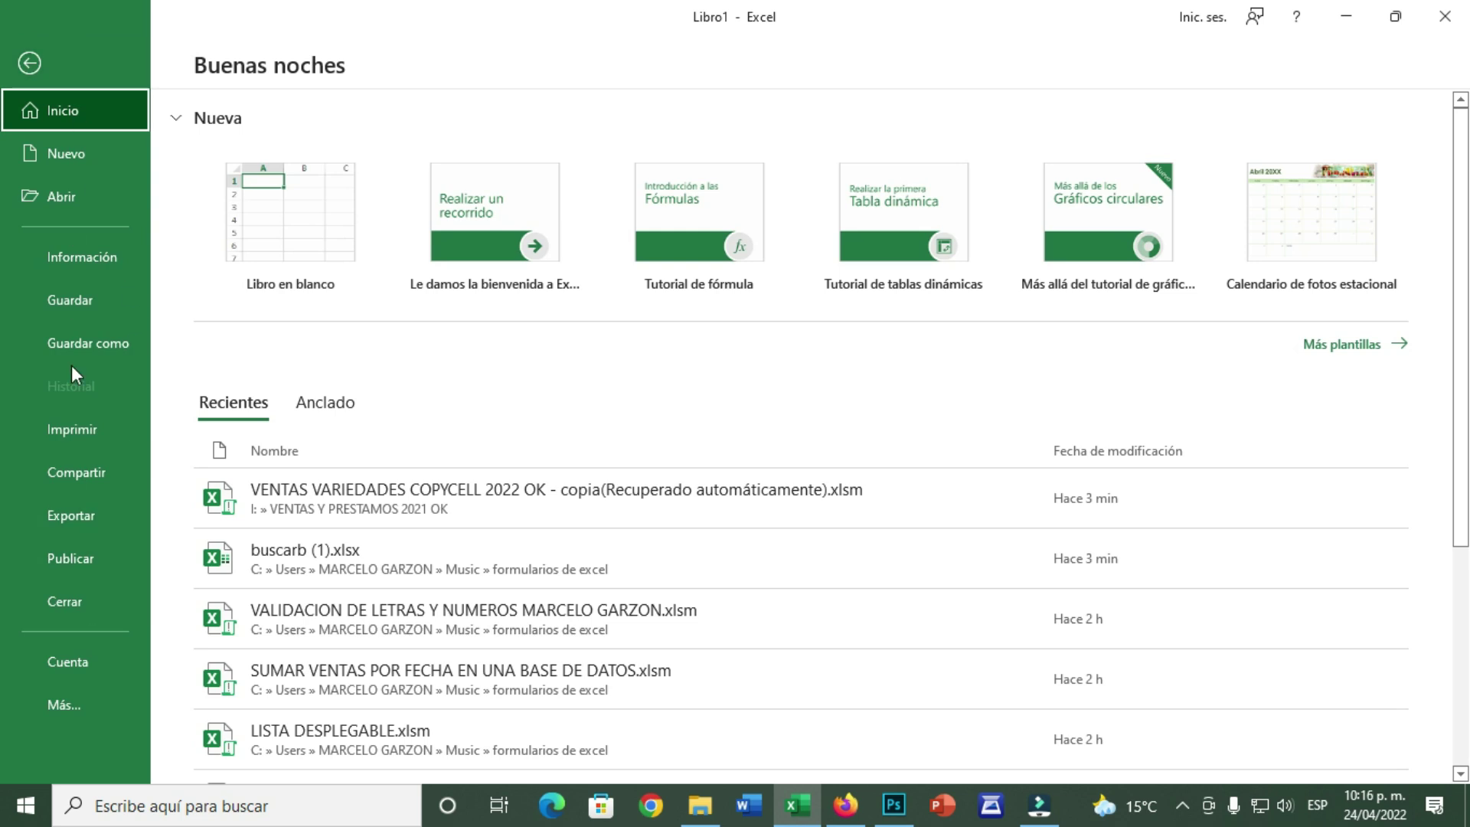
{"action": "left_click", "coordinate": [64, 704]}
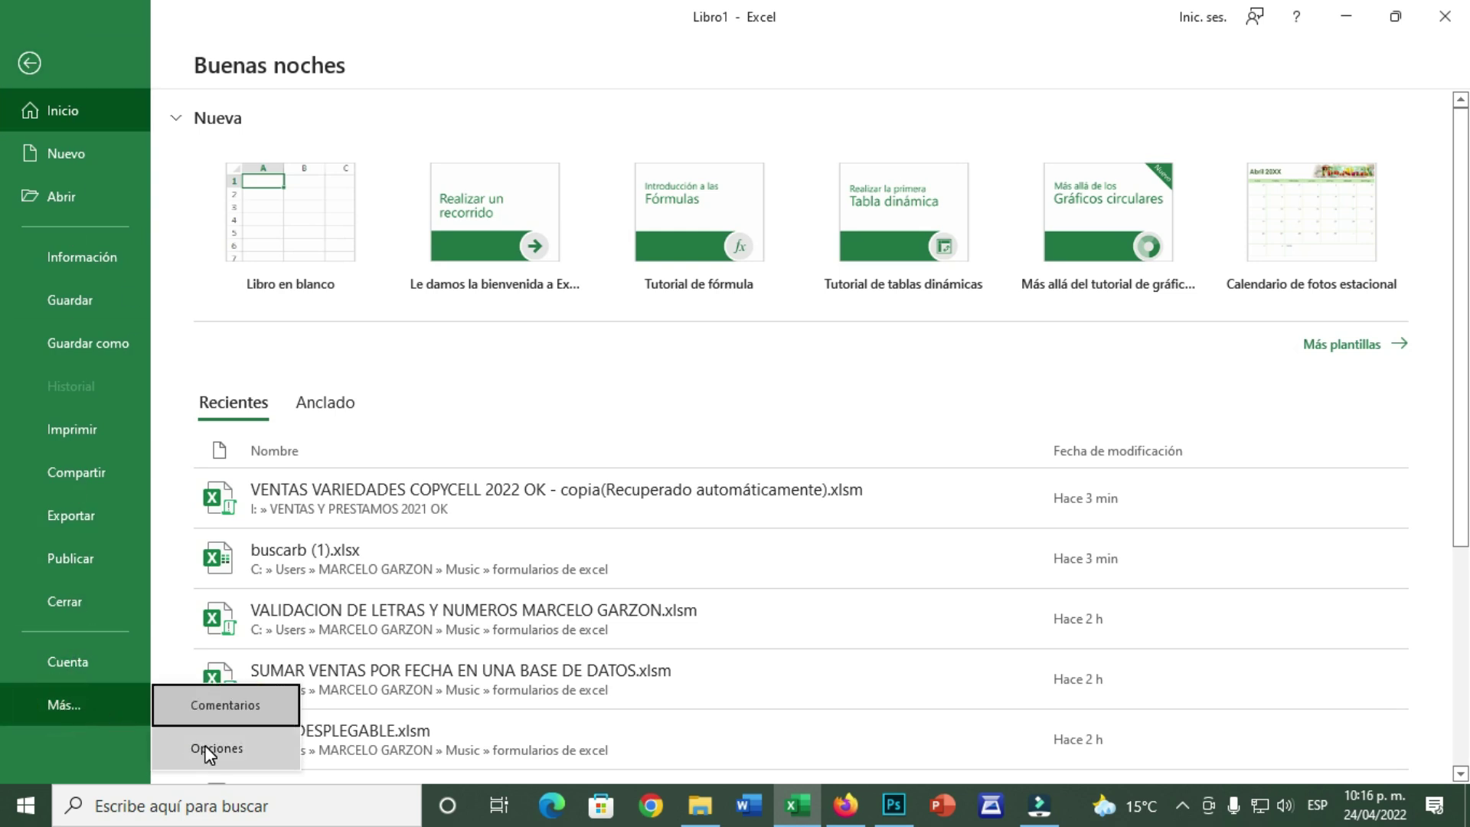
{"action": "left_click", "coordinate": [207, 747]}
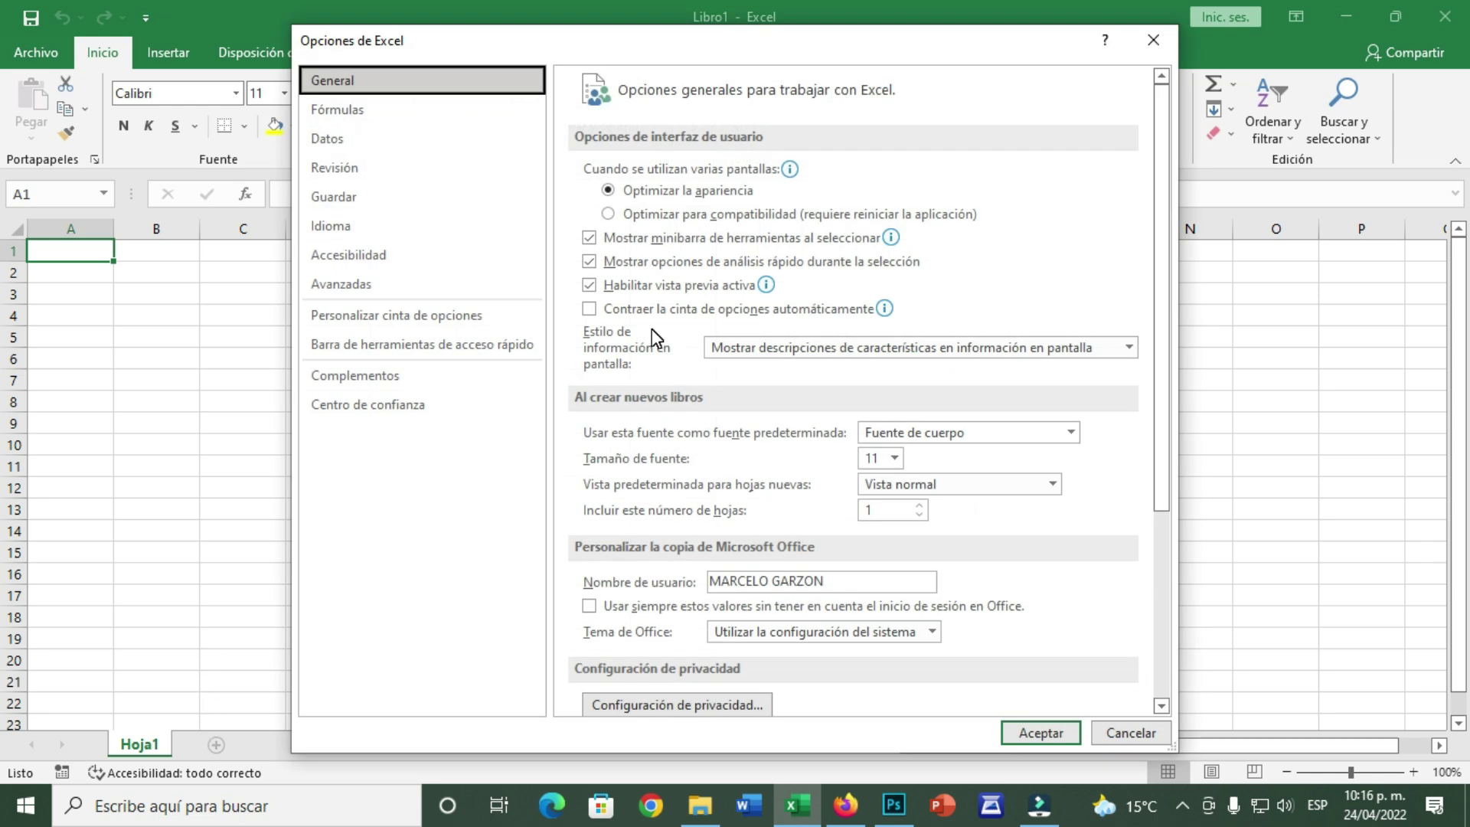
{"action": "left_click", "coordinate": [448, 318]}
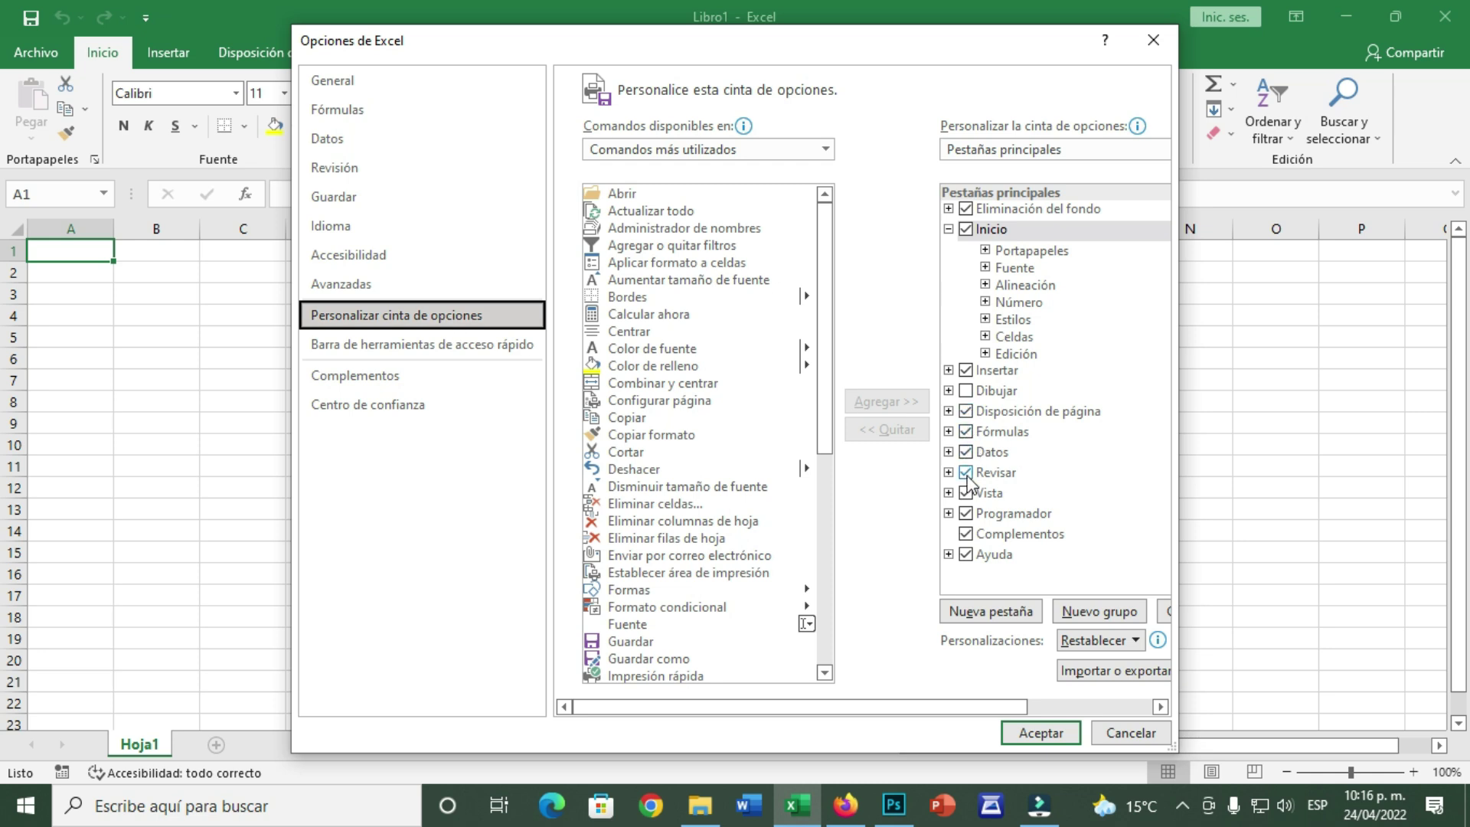
{"action": "left_click", "coordinate": [964, 512]}
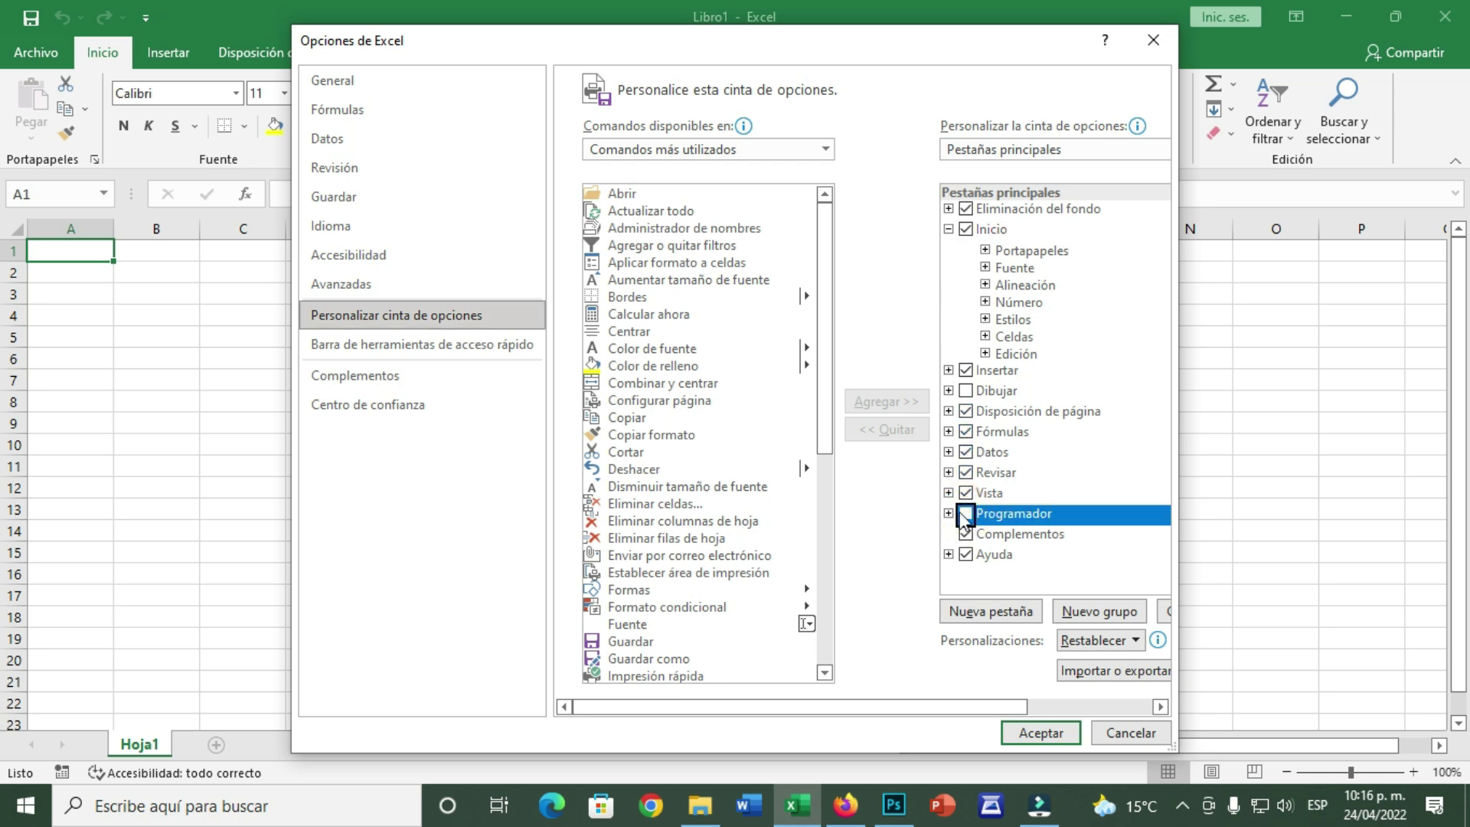
{"action": "left_click", "coordinate": [965, 514]}
{"action": "left_click", "coordinate": [1046, 732]}
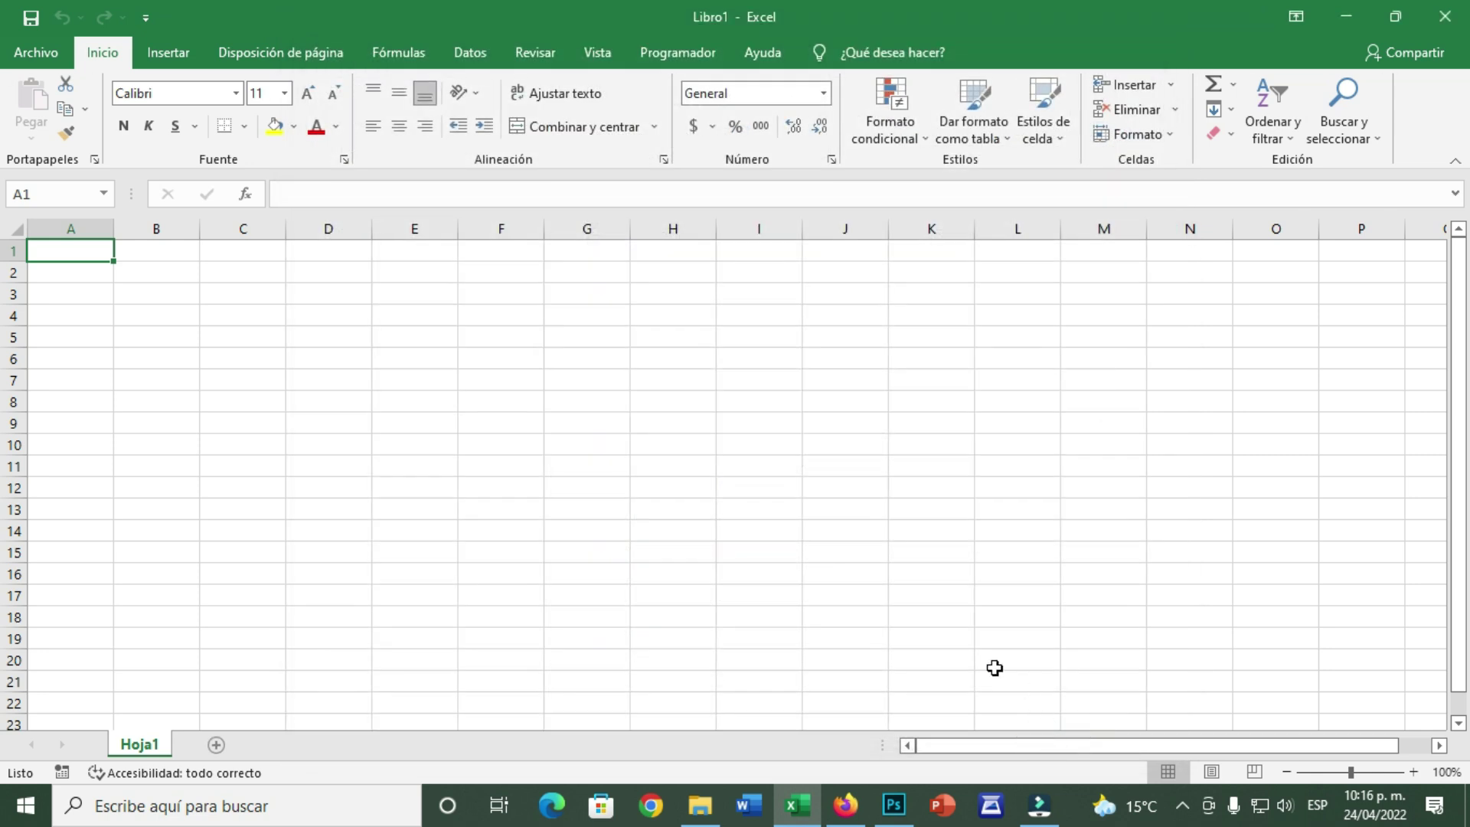
Open the VBA editor for Libro1 from the Programador tab's Visual Basic command.
{"action": "left_click", "coordinate": [684, 58]}
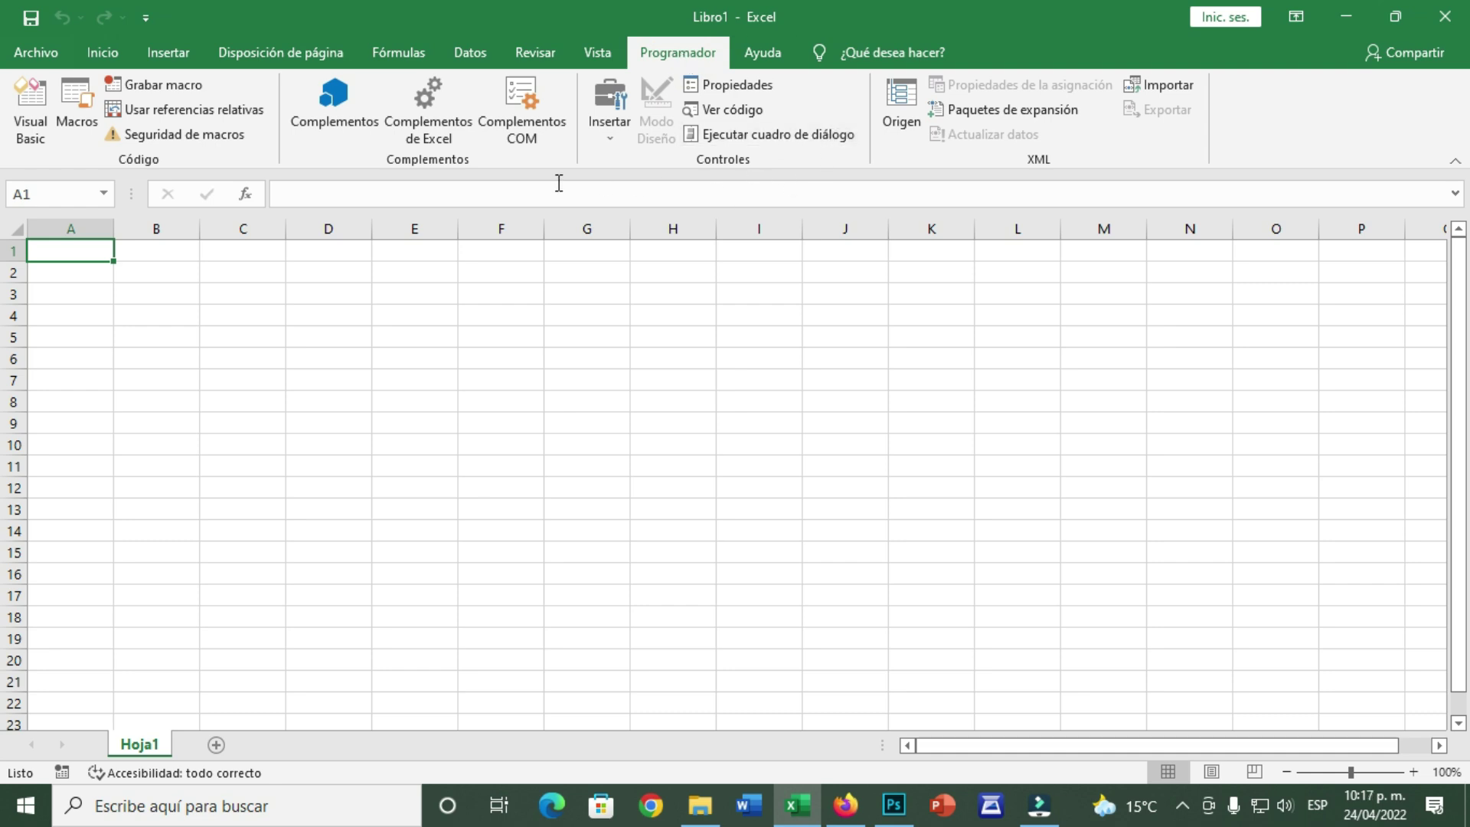
{"action": "left_click", "coordinate": [30, 107]}
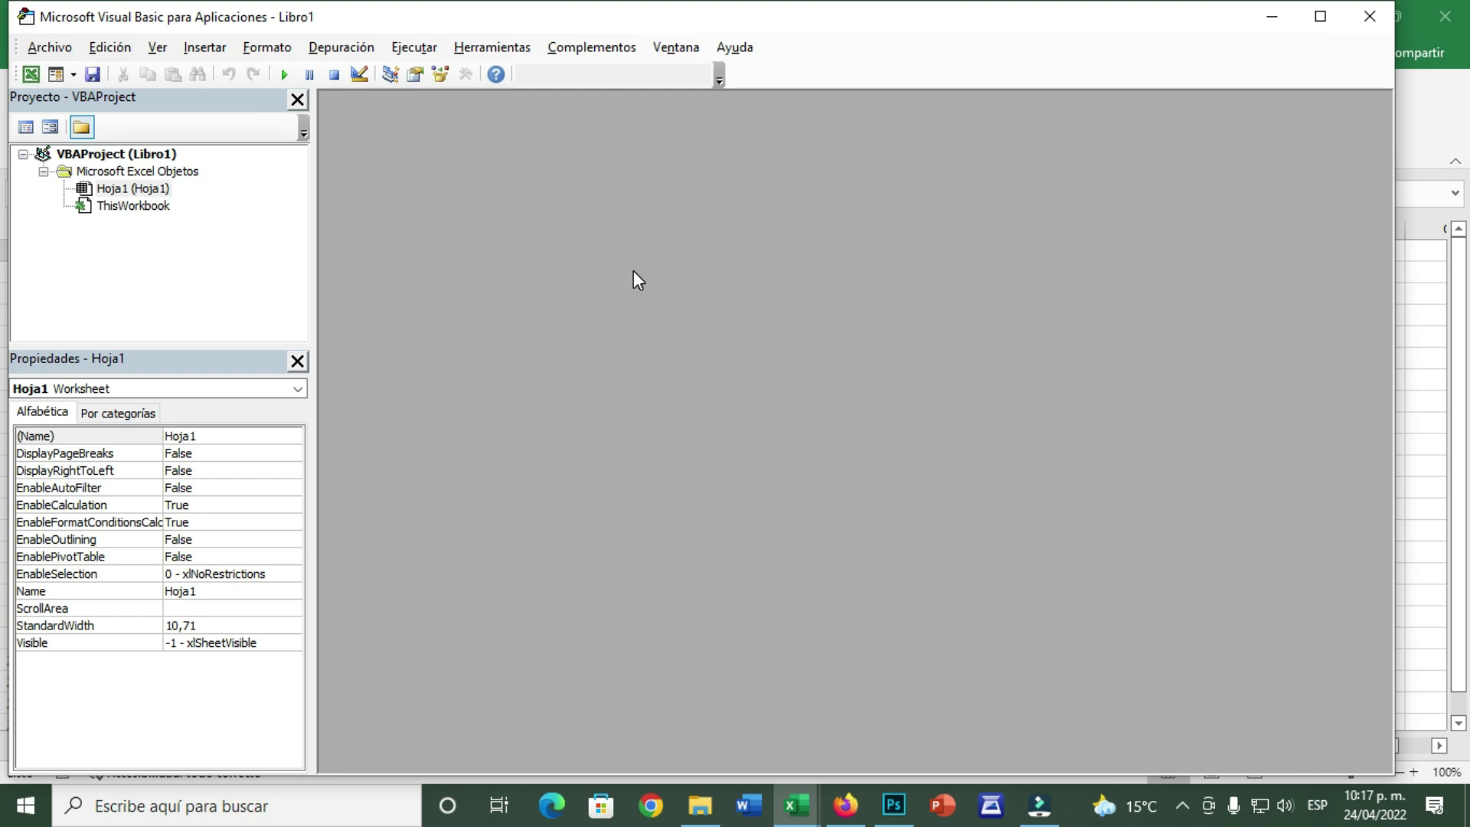
Insert UserForm1 into Libro1's project and resize it to a Height of 300,75.
{"action": "left_click", "coordinate": [71, 77]}
{"action": "left_click_drag", "start_coordinate": [673, 360], "coordinate": [824, 409]}
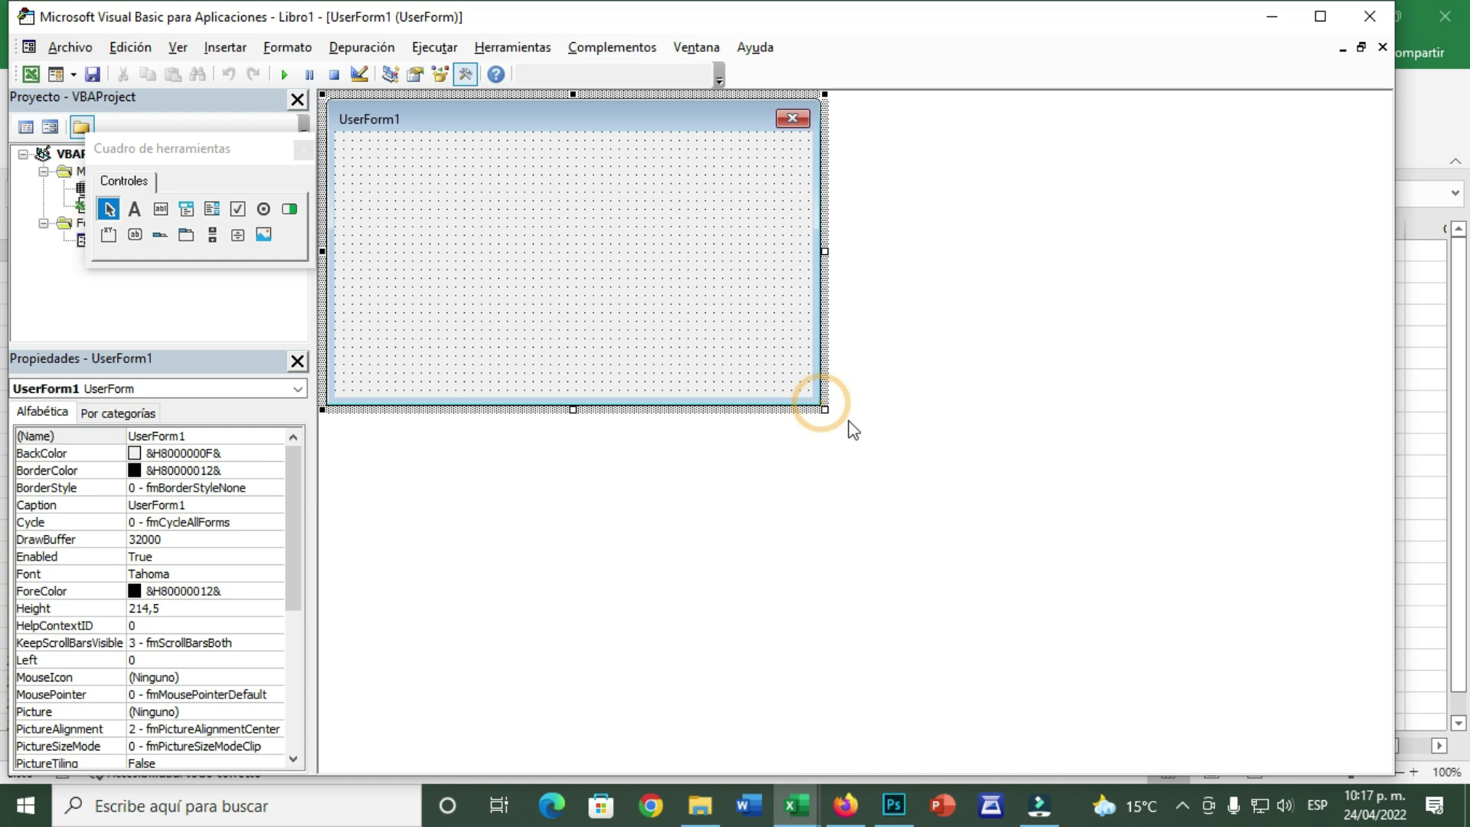
{"action": "left_click_drag", "start_coordinate": [824, 406], "coordinate": [842, 443]}
{"action": "left_click_drag", "start_coordinate": [968, 490], "coordinate": [865, 450]}
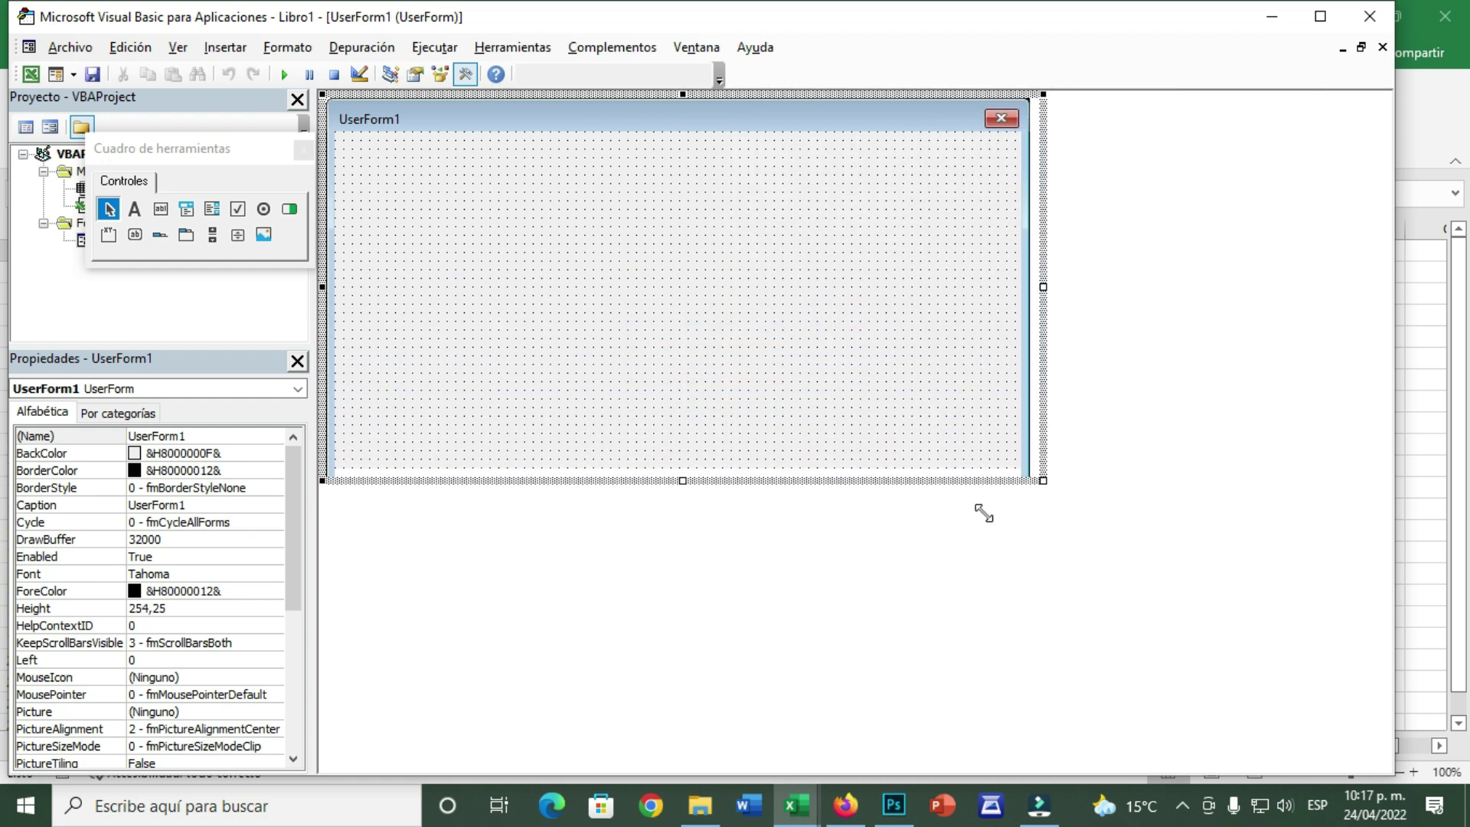
{"action": "mouse_move", "coordinate": [865, 450]}
{"action": "left_mouse_down"}
{"action": "mouse_move", "coordinate": [1053, 382]}
{"action": "mouse_move", "coordinate": [927, 373]}
{"action": "mouse_move", "coordinate": [947, 545]}
{"action": "mouse_move", "coordinate": [957, 506]}
{"action": "left_mouse_up"}
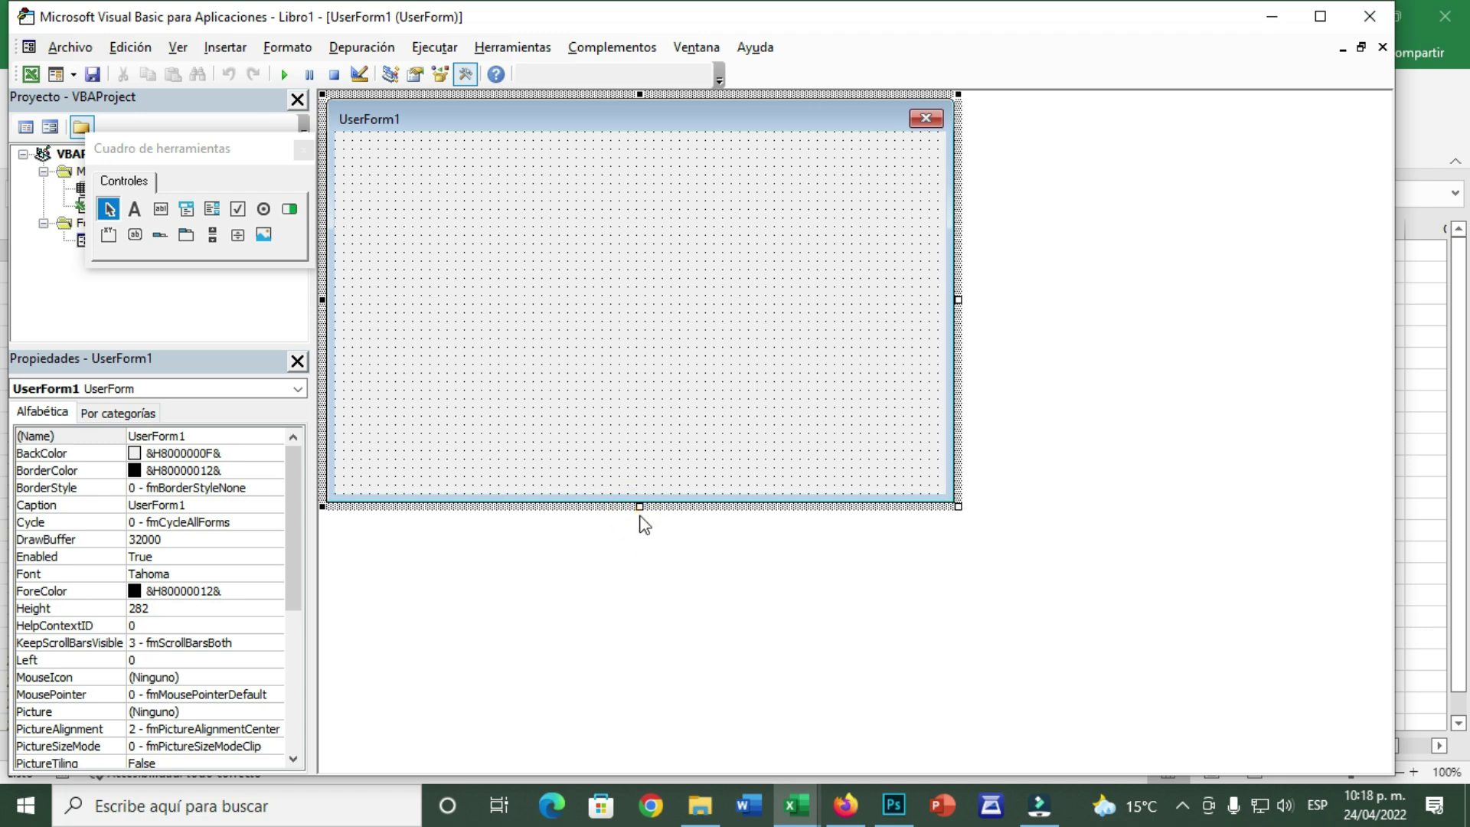
{"action": "left_click_drag", "start_coordinate": [639, 510], "coordinate": [674, 534]}
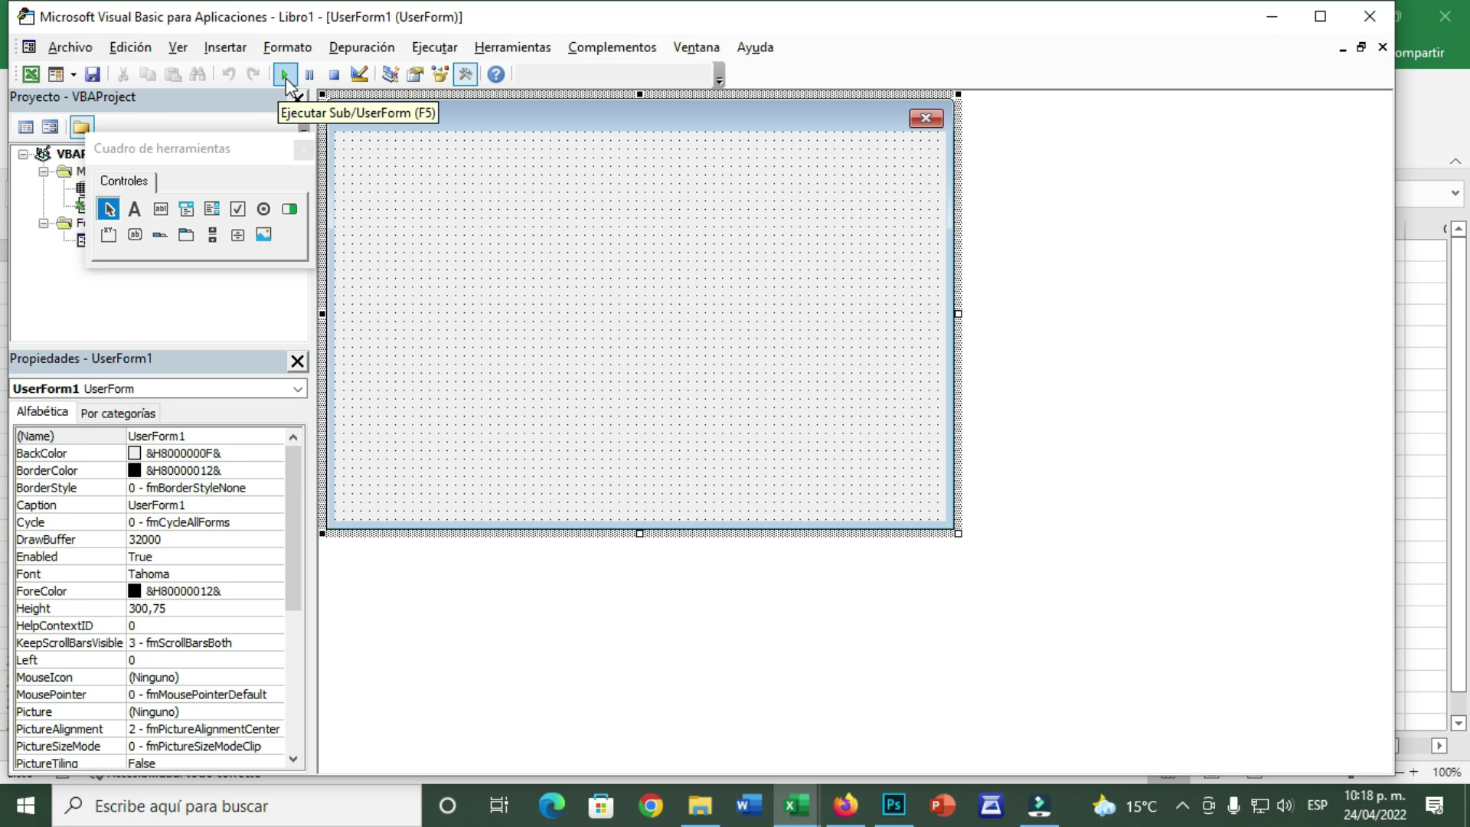
Run the empty UserForm1 over Libro1, move it around, close it, and minimize the editor.
{"action": "left_click", "coordinate": [285, 75]}
{"action": "mouse_move", "coordinate": [729, 193]}
{"action": "left_mouse_down"}
{"action": "mouse_move", "coordinate": [845, 234]}
{"action": "mouse_move", "coordinate": [715, 242]}
{"action": "mouse_move", "coordinate": [748, 117]}
{"action": "mouse_move", "coordinate": [598, 140]}
{"action": "mouse_move", "coordinate": [778, 239]}
{"action": "mouse_move", "coordinate": [699, 164]}
{"action": "mouse_move", "coordinate": [710, 196]}
{"action": "mouse_move", "coordinate": [728, 163]}
{"action": "mouse_move", "coordinate": [672, 197]}
{"action": "mouse_move", "coordinate": [993, 295]}
{"action": "mouse_move", "coordinate": [1011, 268]}
{"action": "left_mouse_up"}
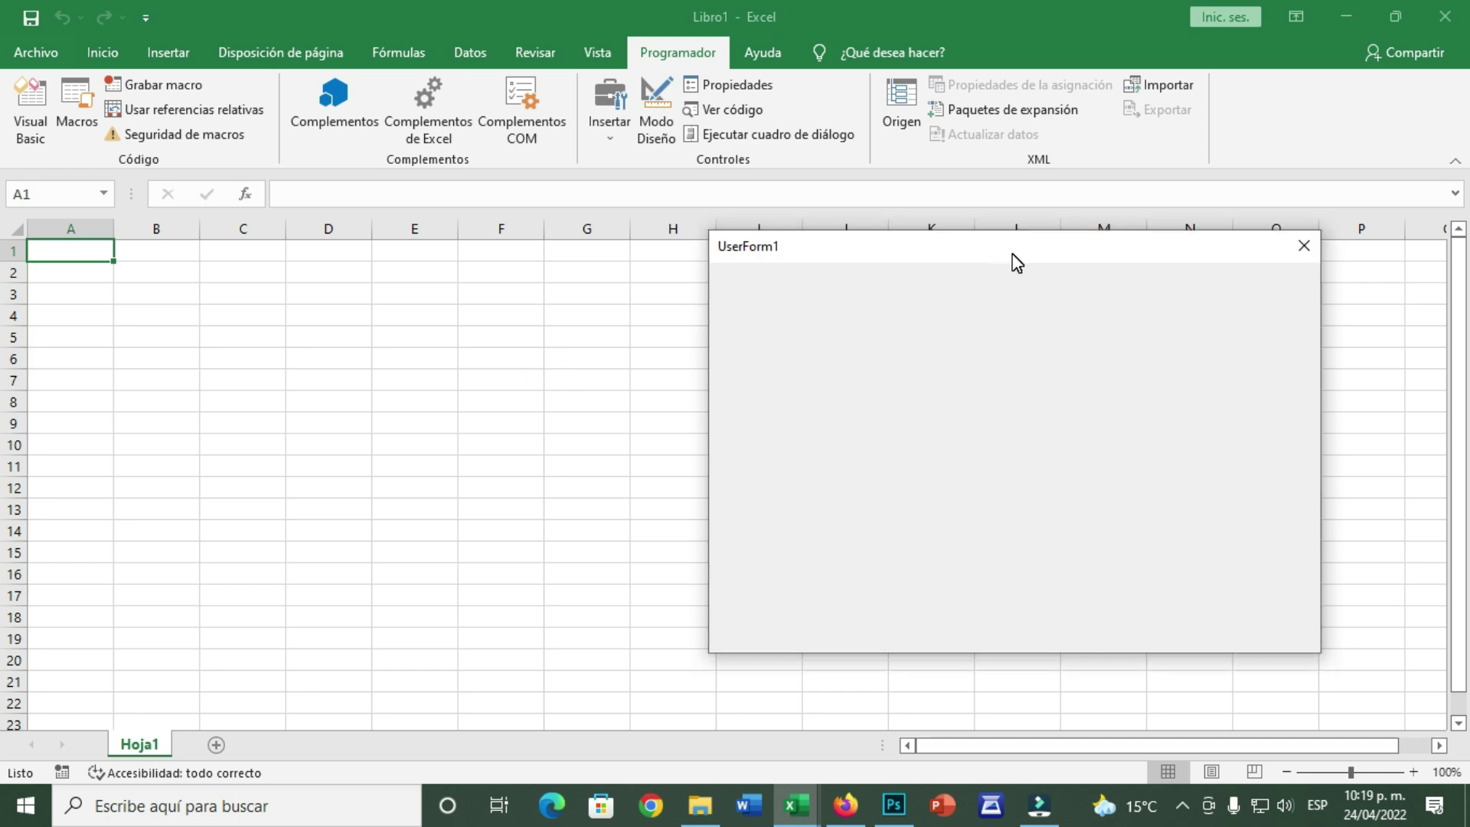
{"action": "left_click_drag", "start_coordinate": [996, 259], "coordinate": [486, 150]}
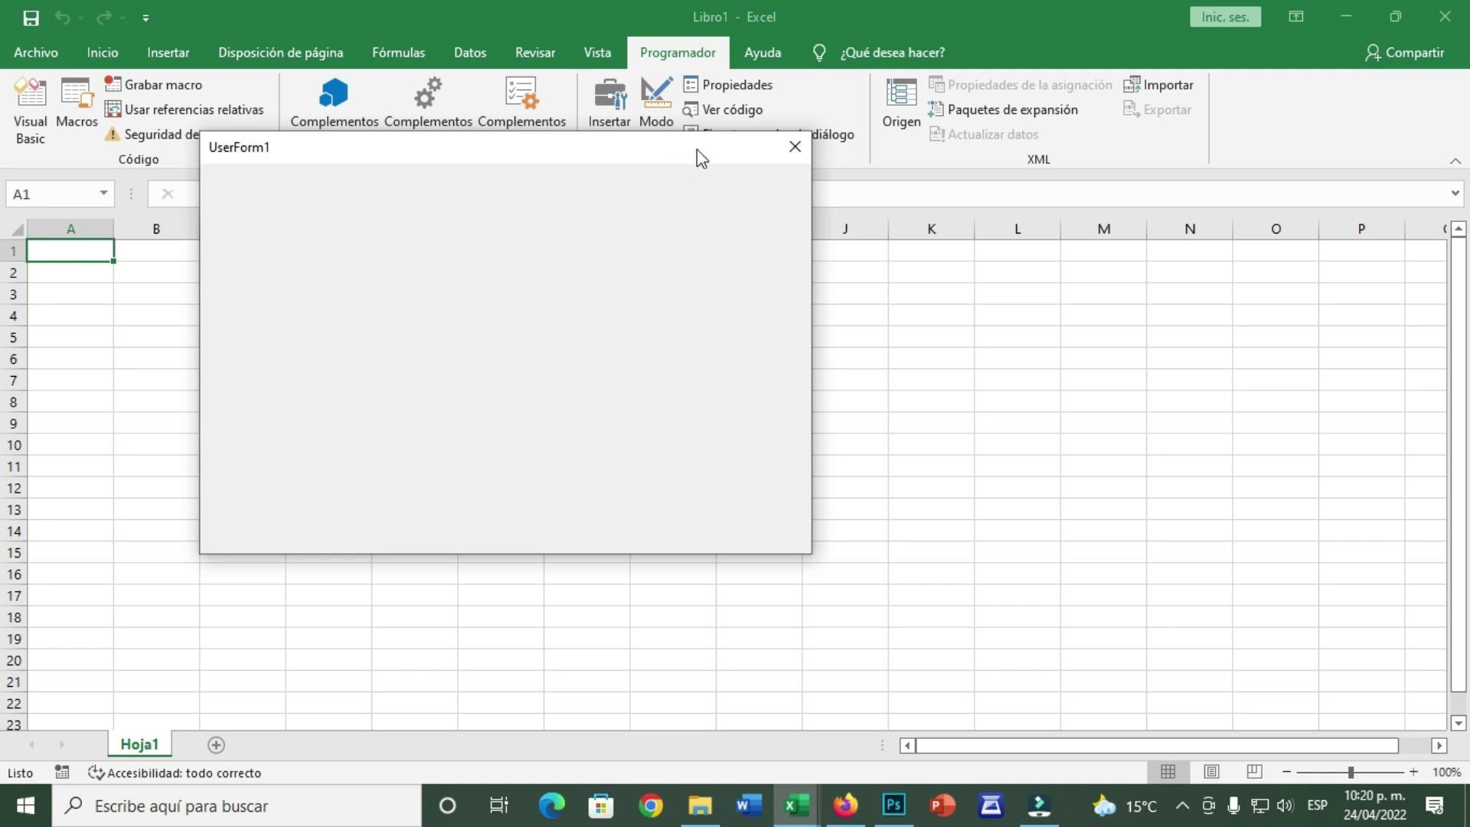
{"action": "left_click", "coordinate": [793, 150]}
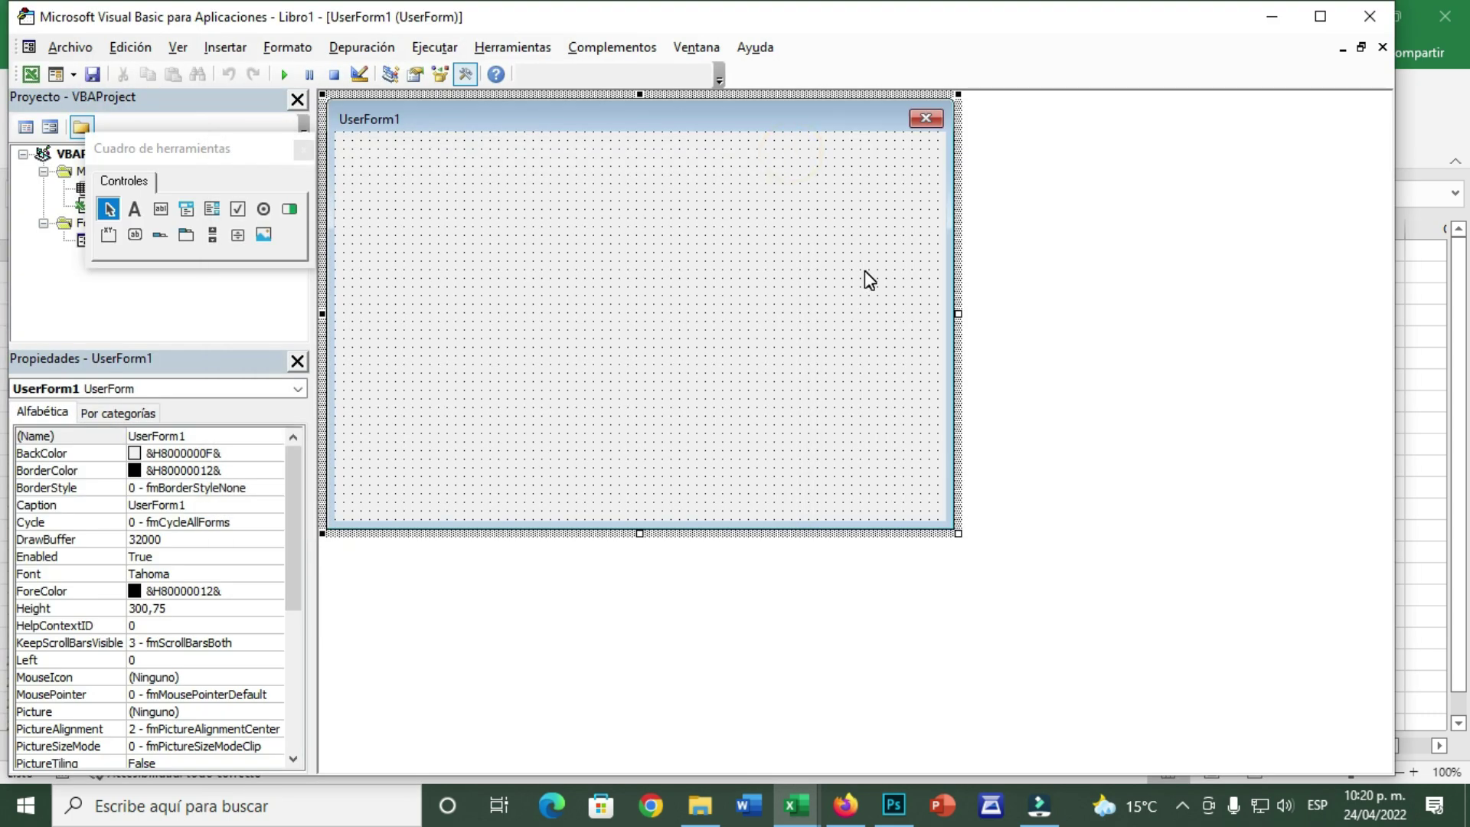
{"action": "left_click", "coordinate": [1259, 21]}
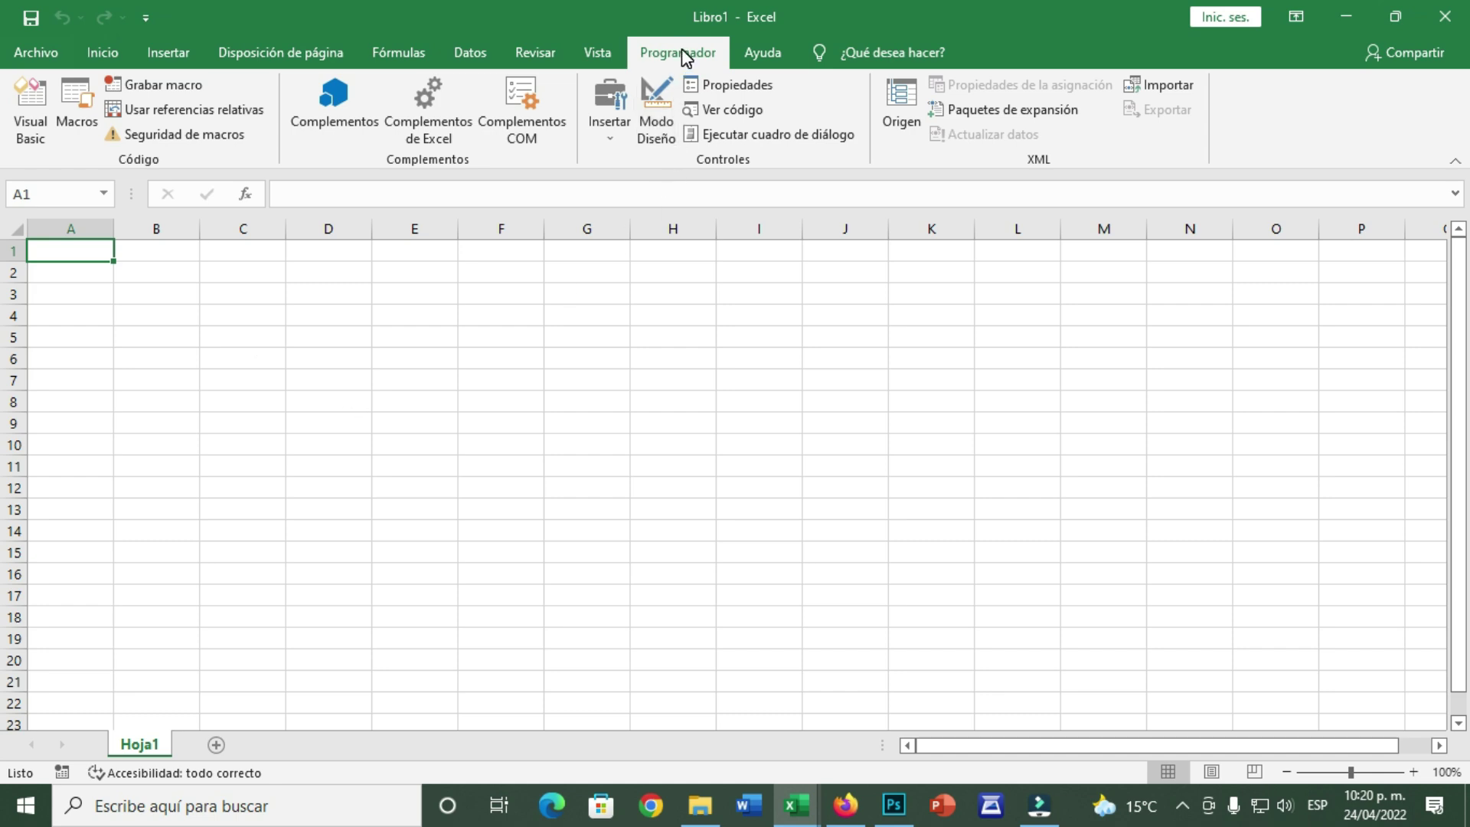
Draw an ActiveX CommandButton1 on Hoja1 spanning cells C4 to E6.
{"action": "left_click", "coordinate": [611, 138]}
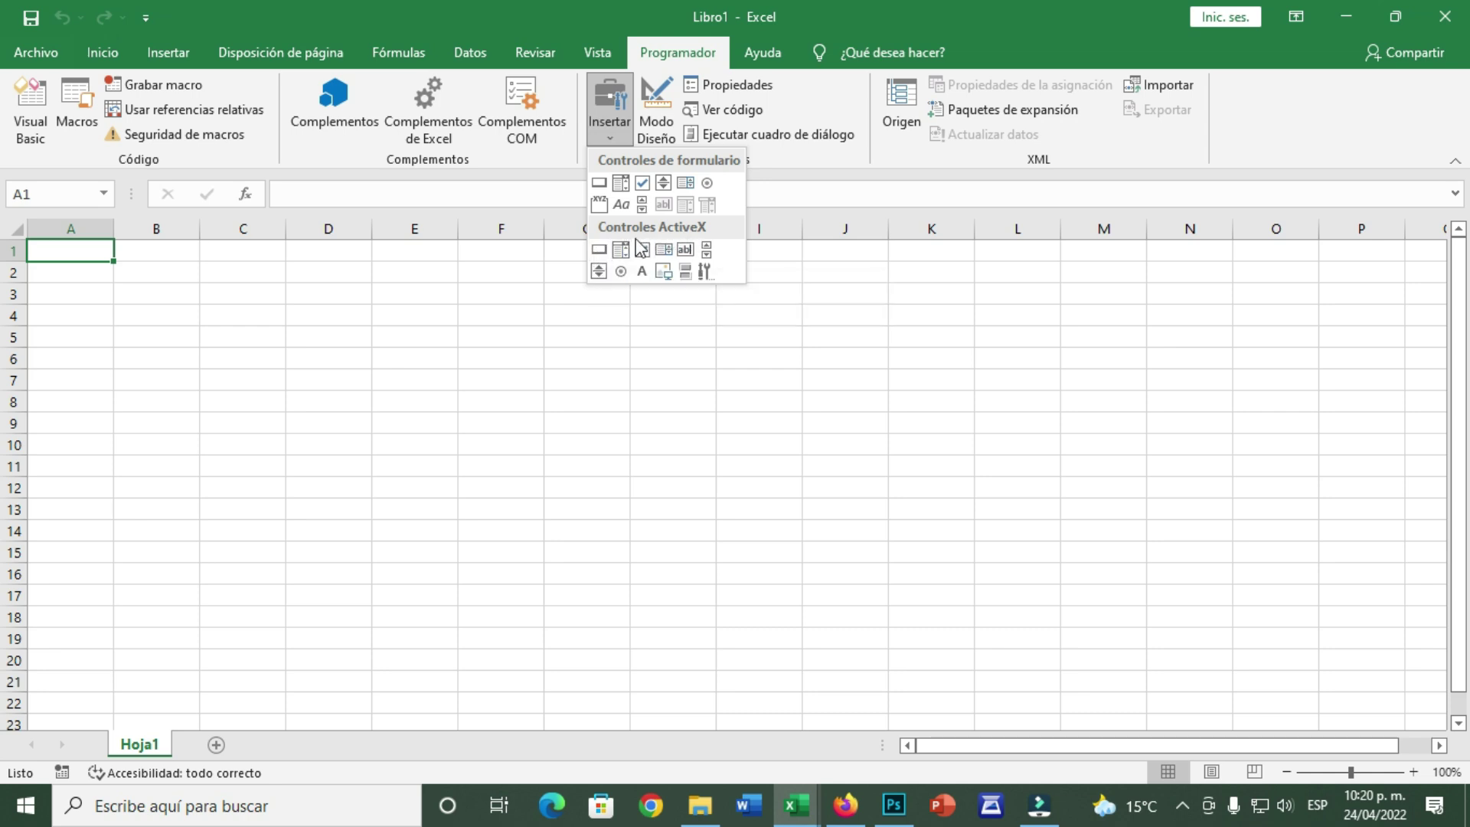
{"action": "left_click", "coordinate": [599, 253]}
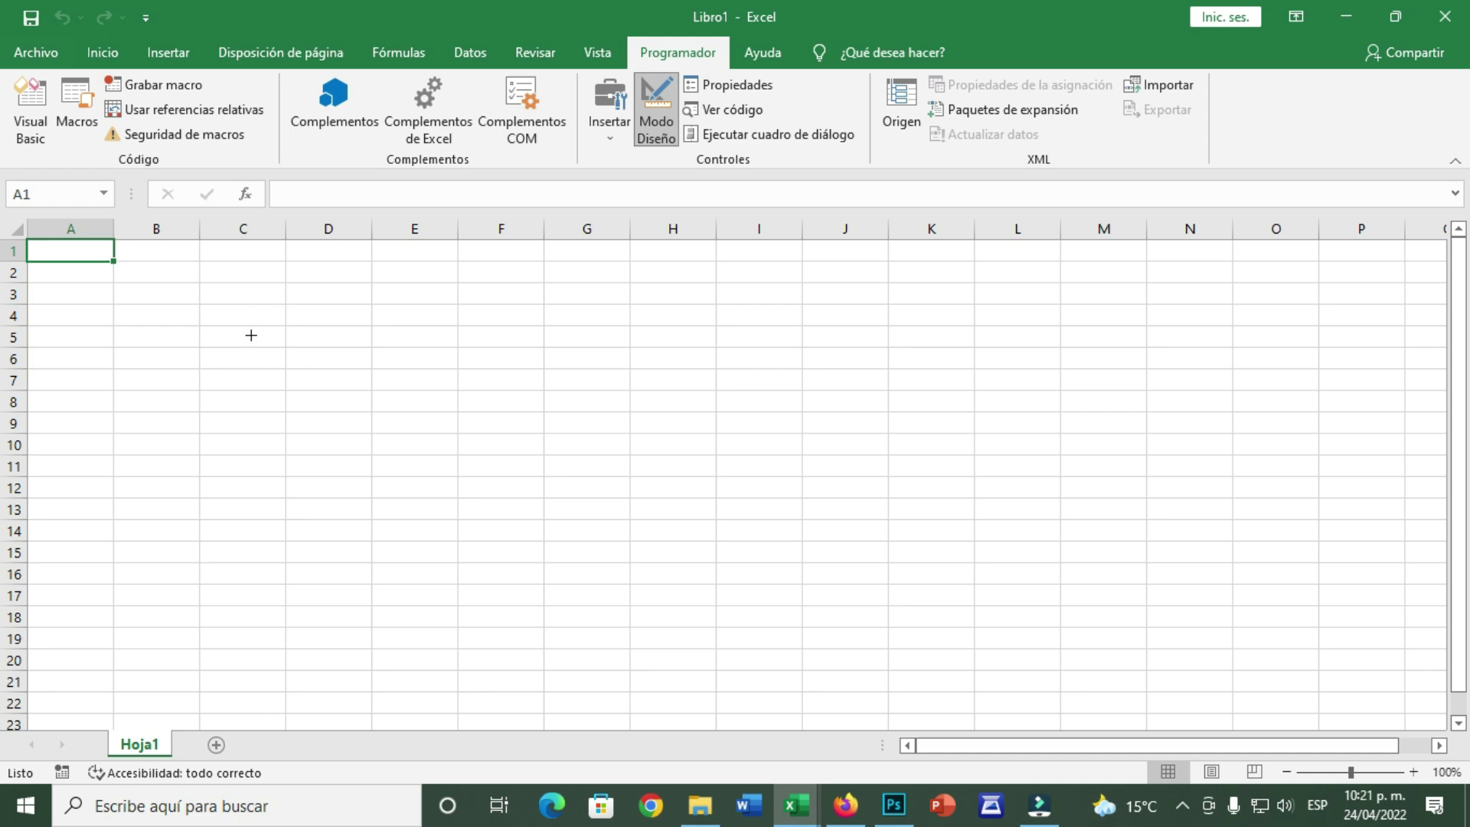
{"action": "mouse_move", "coordinate": [243, 319]}
{"action": "left_mouse_down"}
{"action": "mouse_move", "coordinate": [244, 379]}
{"action": "mouse_move", "coordinate": [522, 371]}
{"action": "mouse_move", "coordinate": [449, 375]}
{"action": "left_mouse_up"}
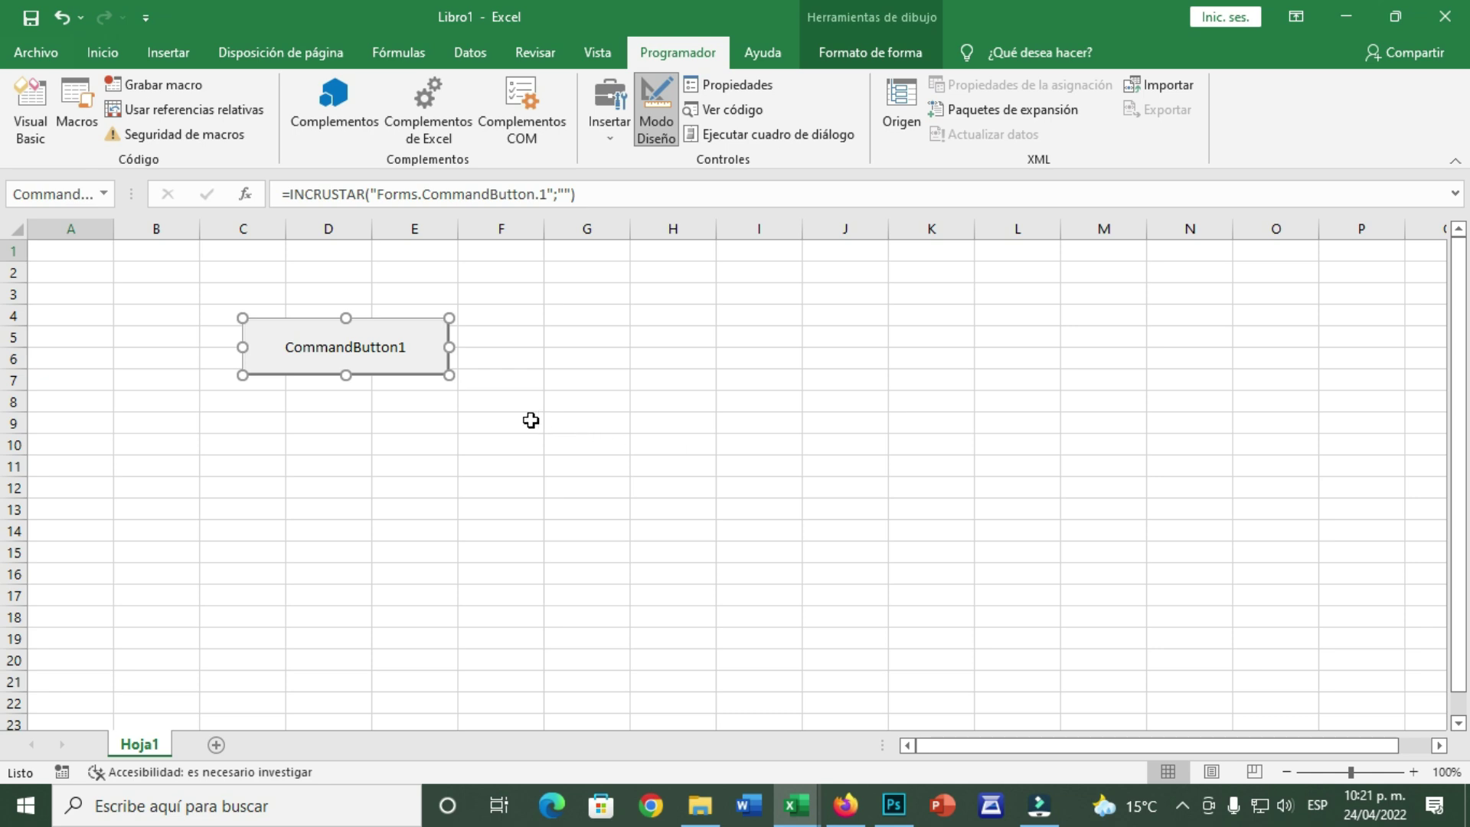
Generate CommandButton1's empty Click procedure in Hoja1's code, then reopen UserForm1's designer.
{"action": "double_click", "coordinate": [377, 349]}
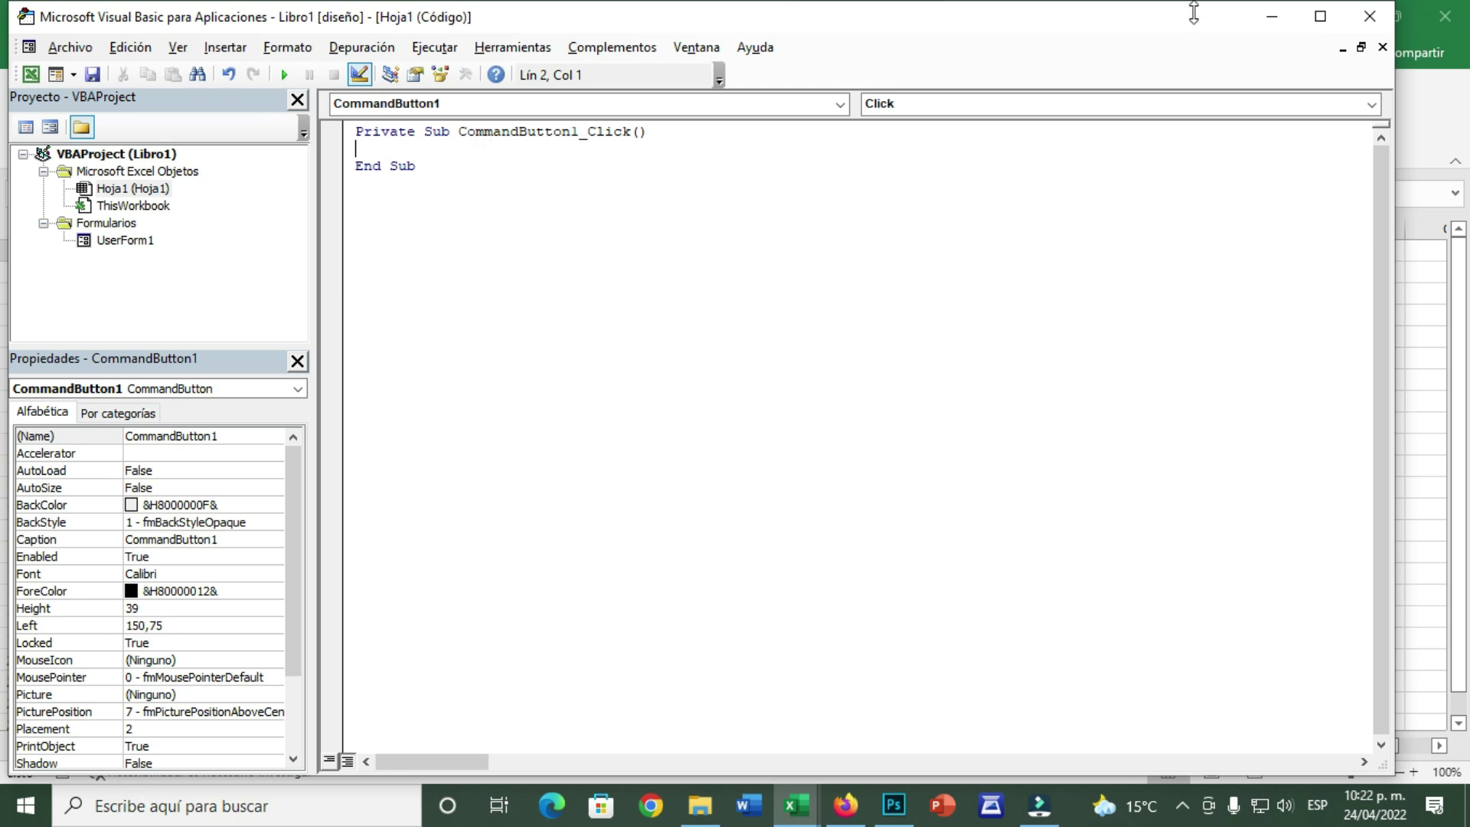
{"action": "left_click", "coordinate": [1271, 16]}
{"action": "mouse_move", "coordinate": [792, 805]}
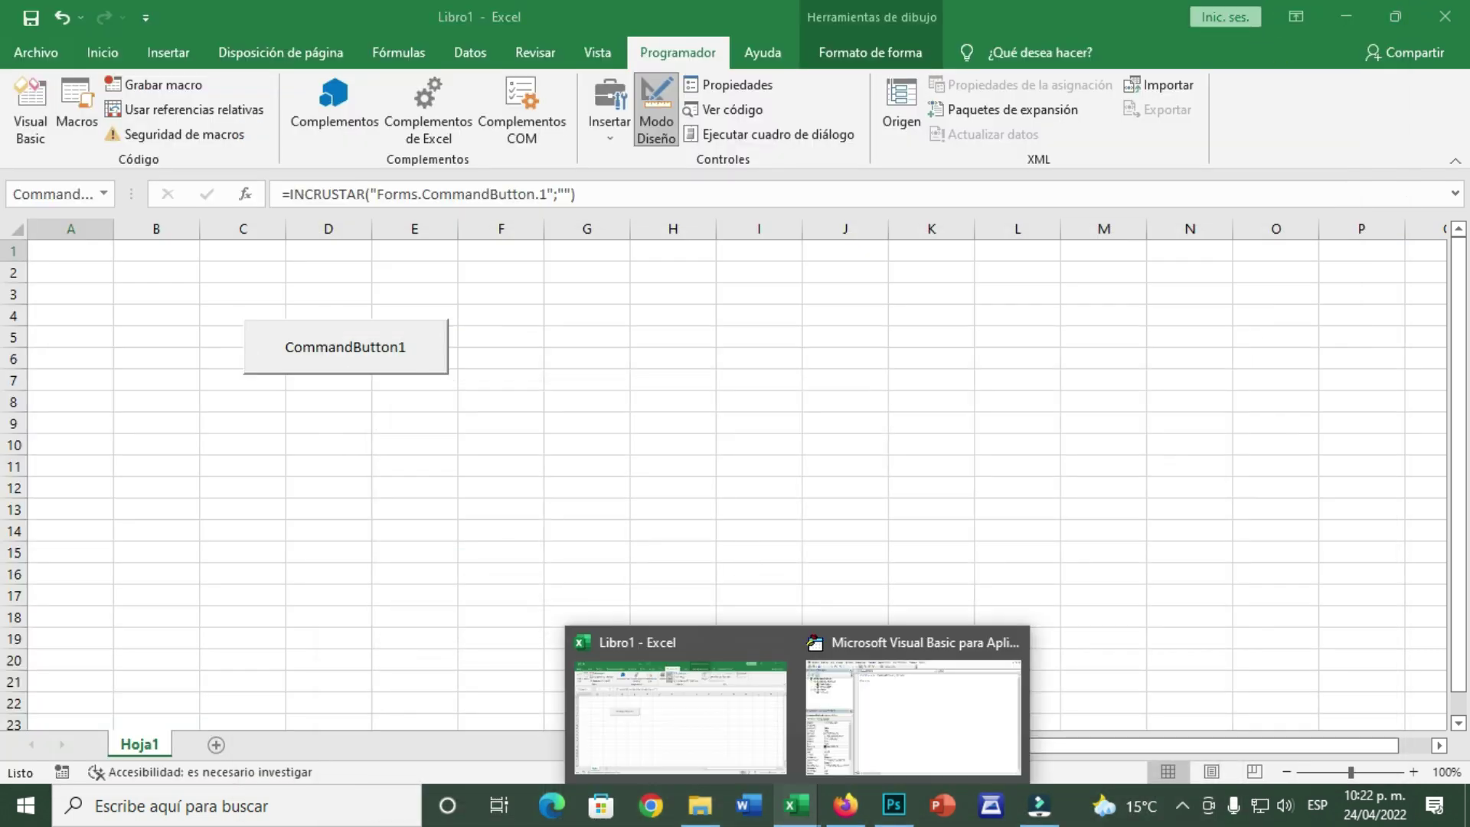
{"action": "left_click", "coordinate": [927, 734]}
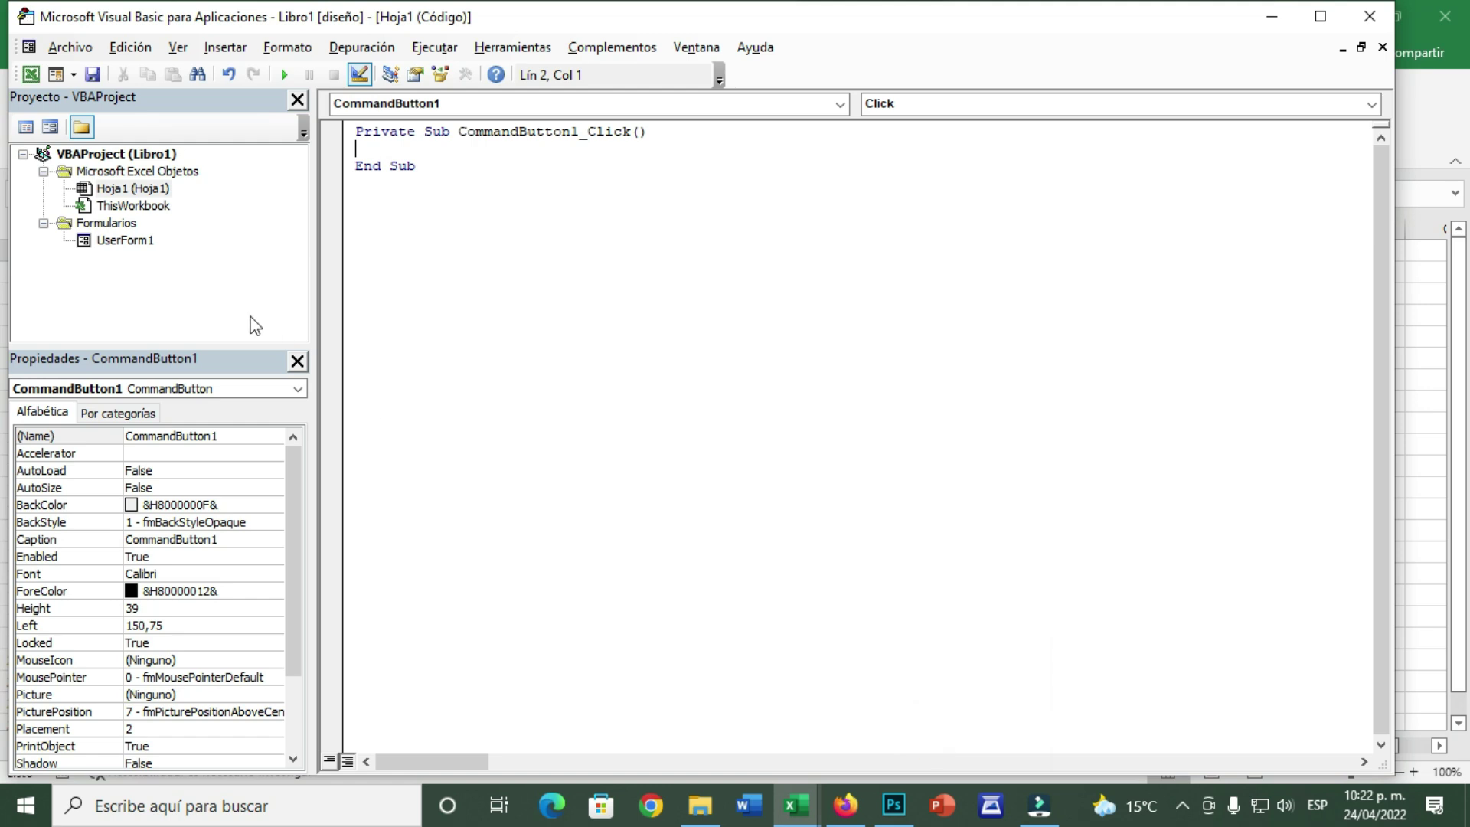
{"action": "double_click", "coordinate": [142, 241]}
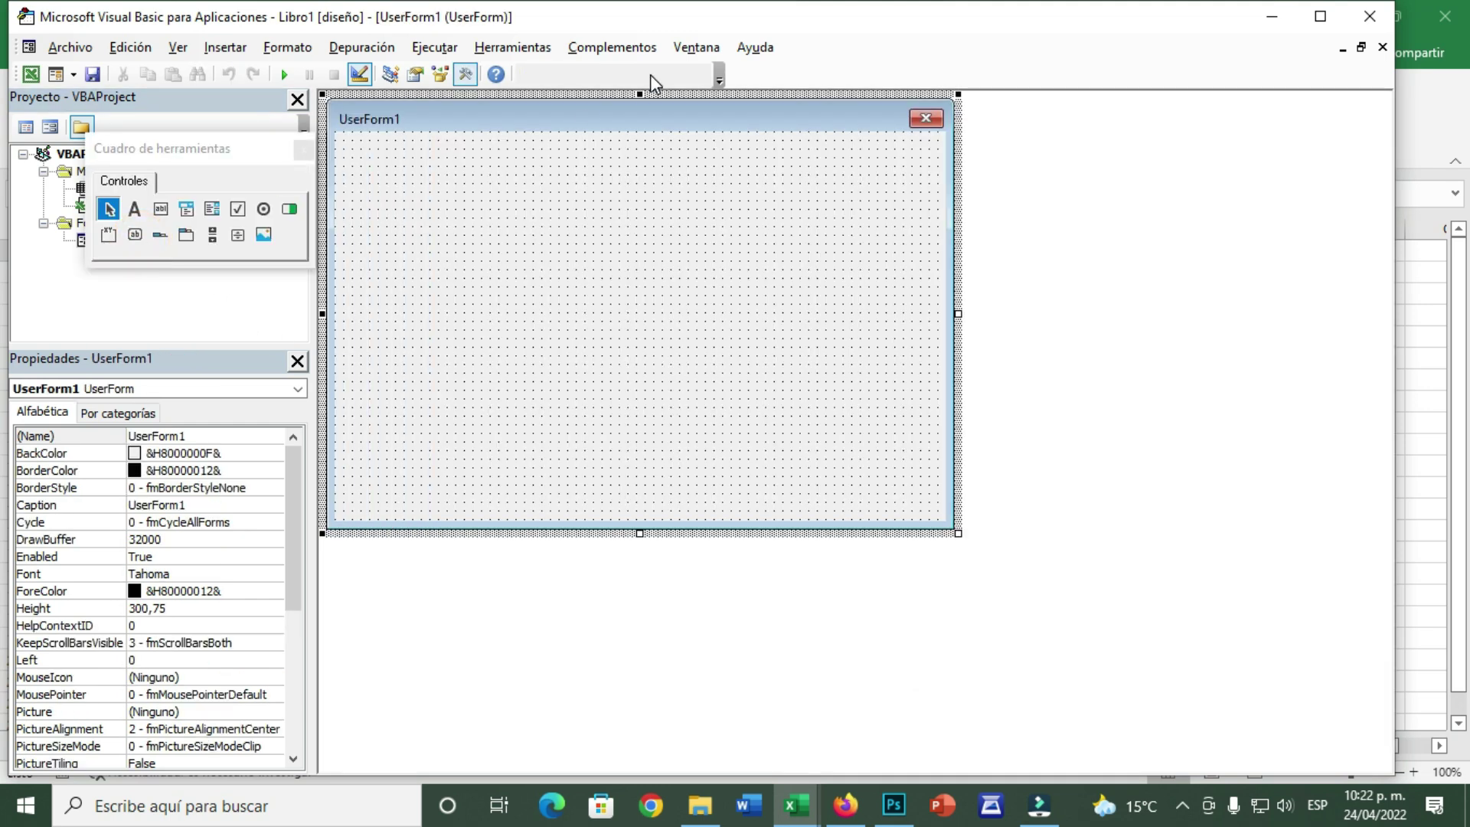
Move the Toolbox aside and bring up Hoja1's code with the empty CommandButton1_Click procedure.
{"action": "left_click", "coordinate": [212, 153]}
{"action": "left_click_drag", "start_coordinate": [213, 153], "coordinate": [171, 331]}
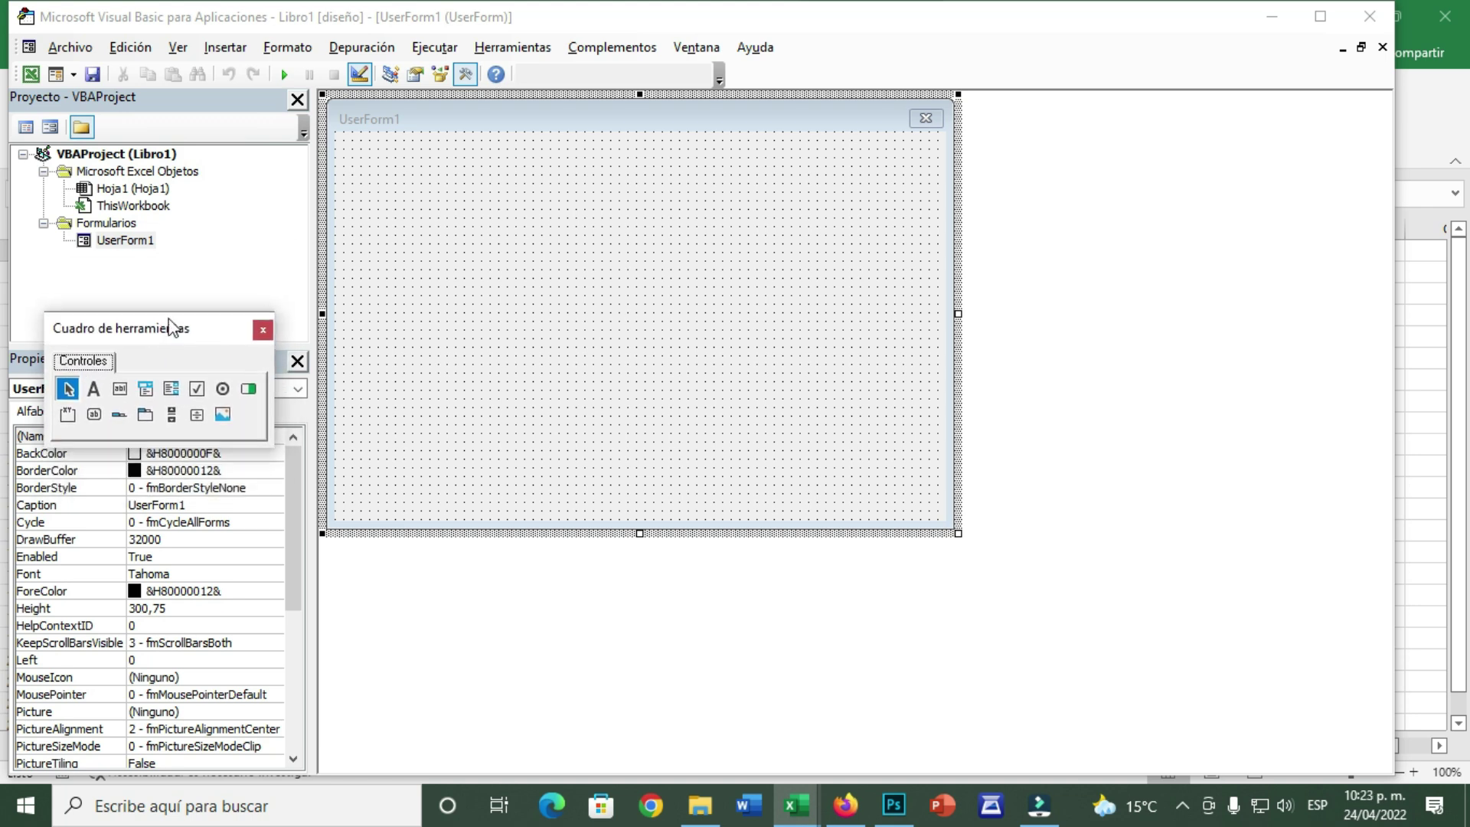
{"action": "double_click", "coordinate": [145, 189]}
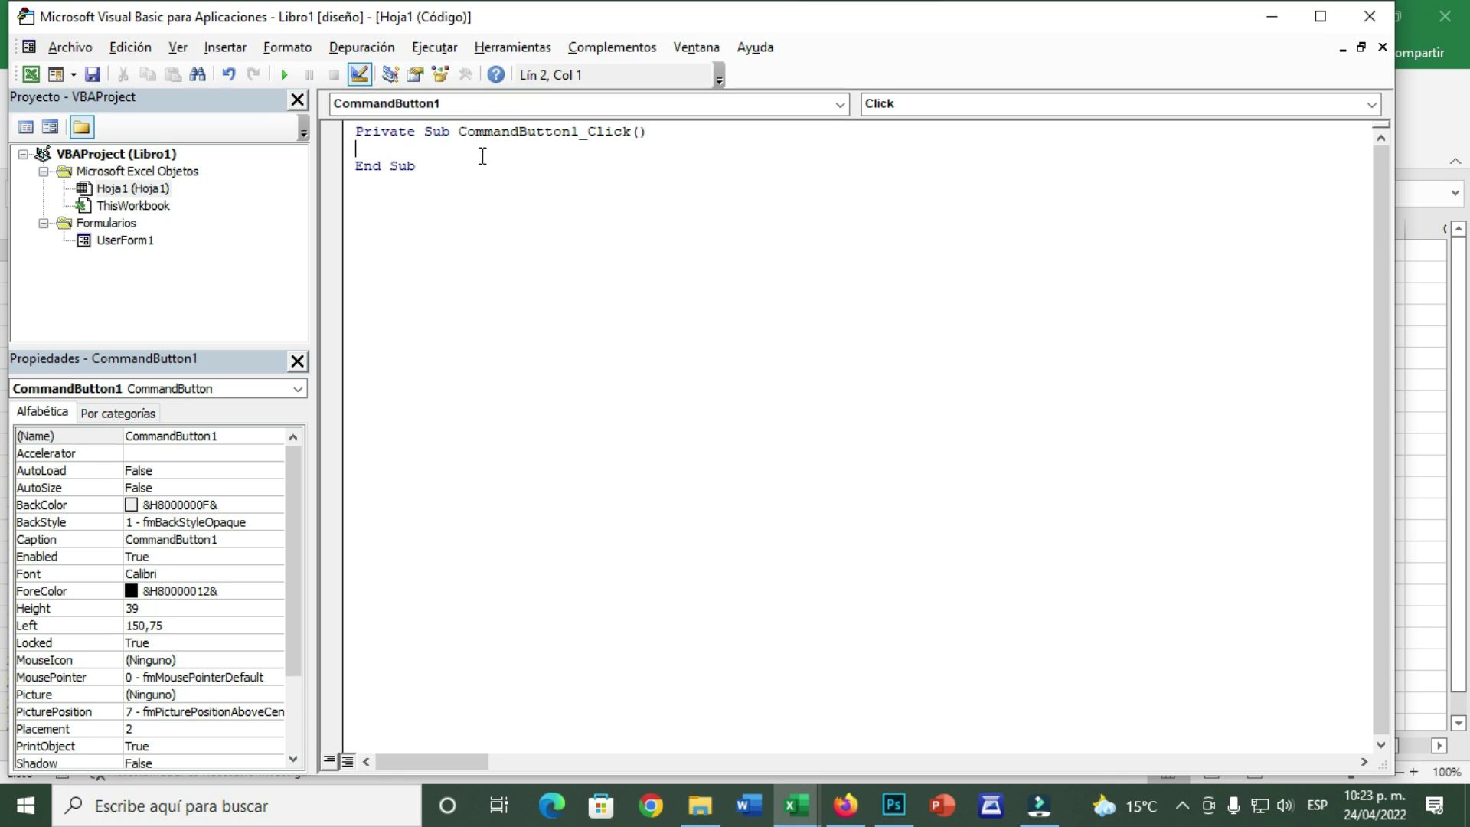
{"action": "key", "text": "alt+F11"}
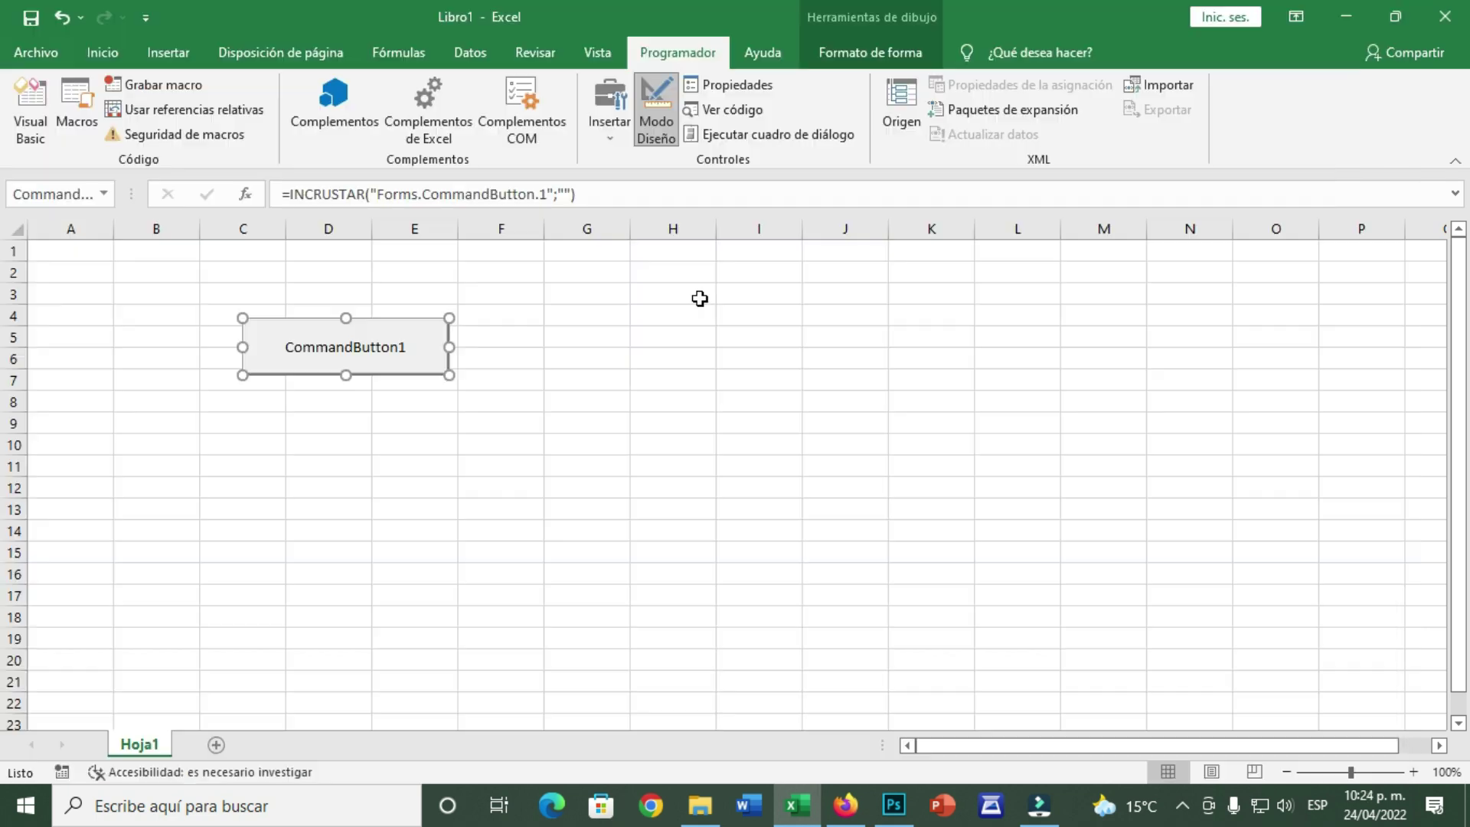
{"action": "left_click", "coordinate": [34, 111]}
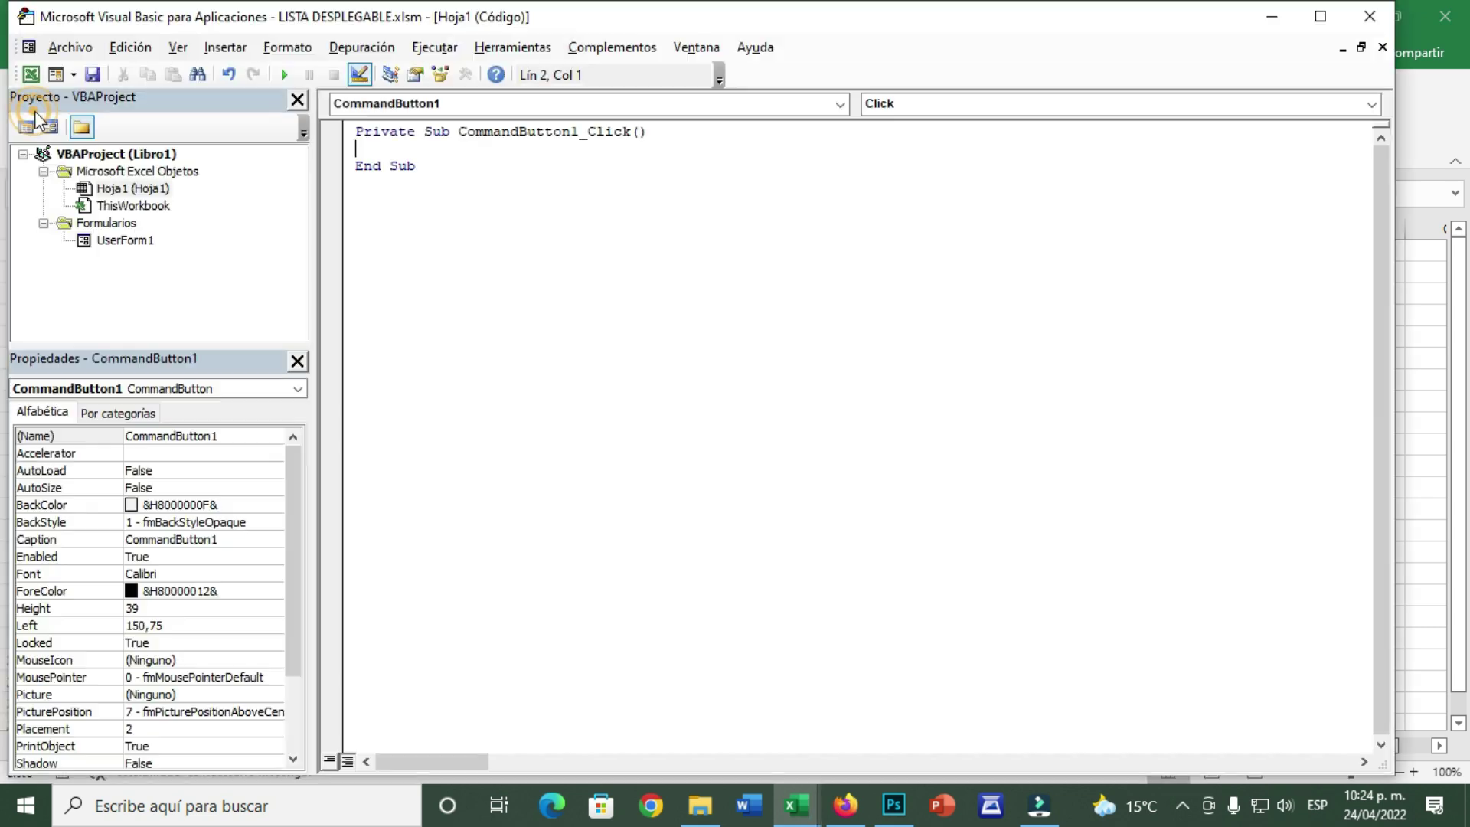
Change UserForm1's (Name) property to FORMULARIODEPRUEBA and open the form's design.
{"action": "left_click", "coordinate": [126, 240]}
{"action": "left_click", "coordinate": [223, 434]}
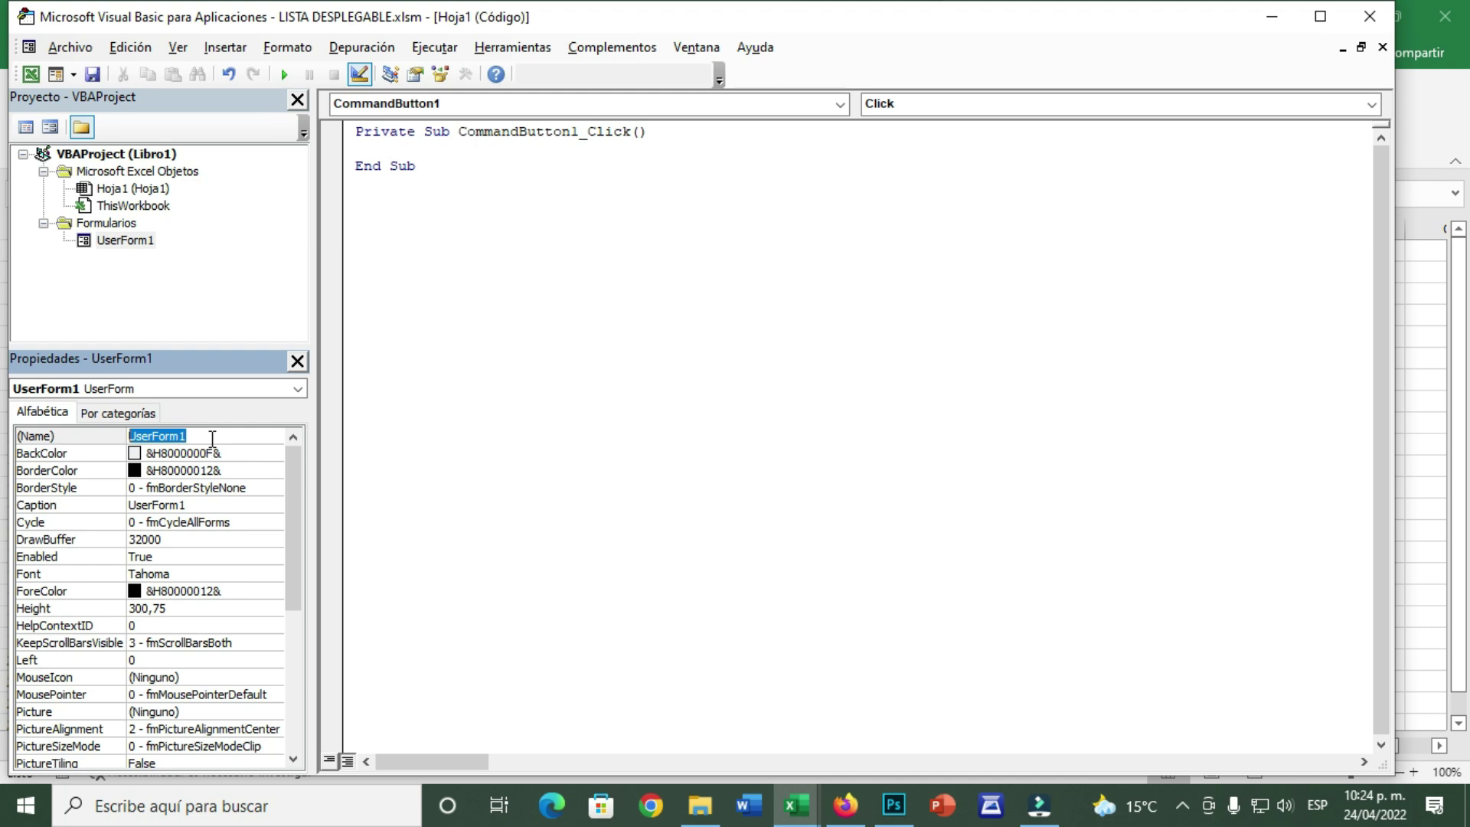
{"action": "type", "text": "FORMULARIO"}
{"action": "type", "text": "E PRU"}
{"action": "type", "text": "EBA"}
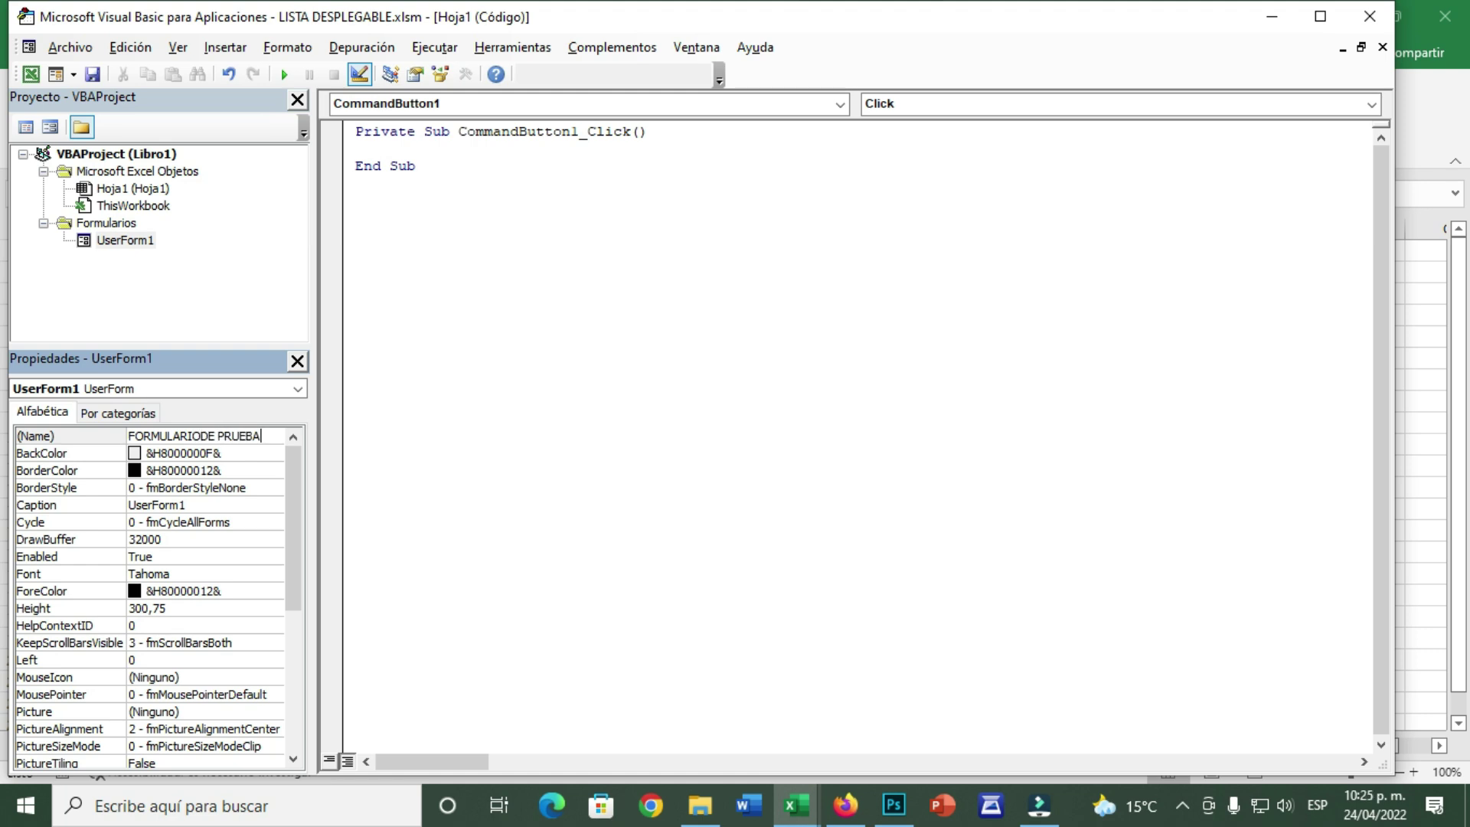
{"action": "left_click", "coordinate": [219, 435]}
{"action": "key", "text": "BackSpace"}
{"action": "left_click", "coordinate": [485, 322]}
{"action": "left_click", "coordinate": [138, 240]}
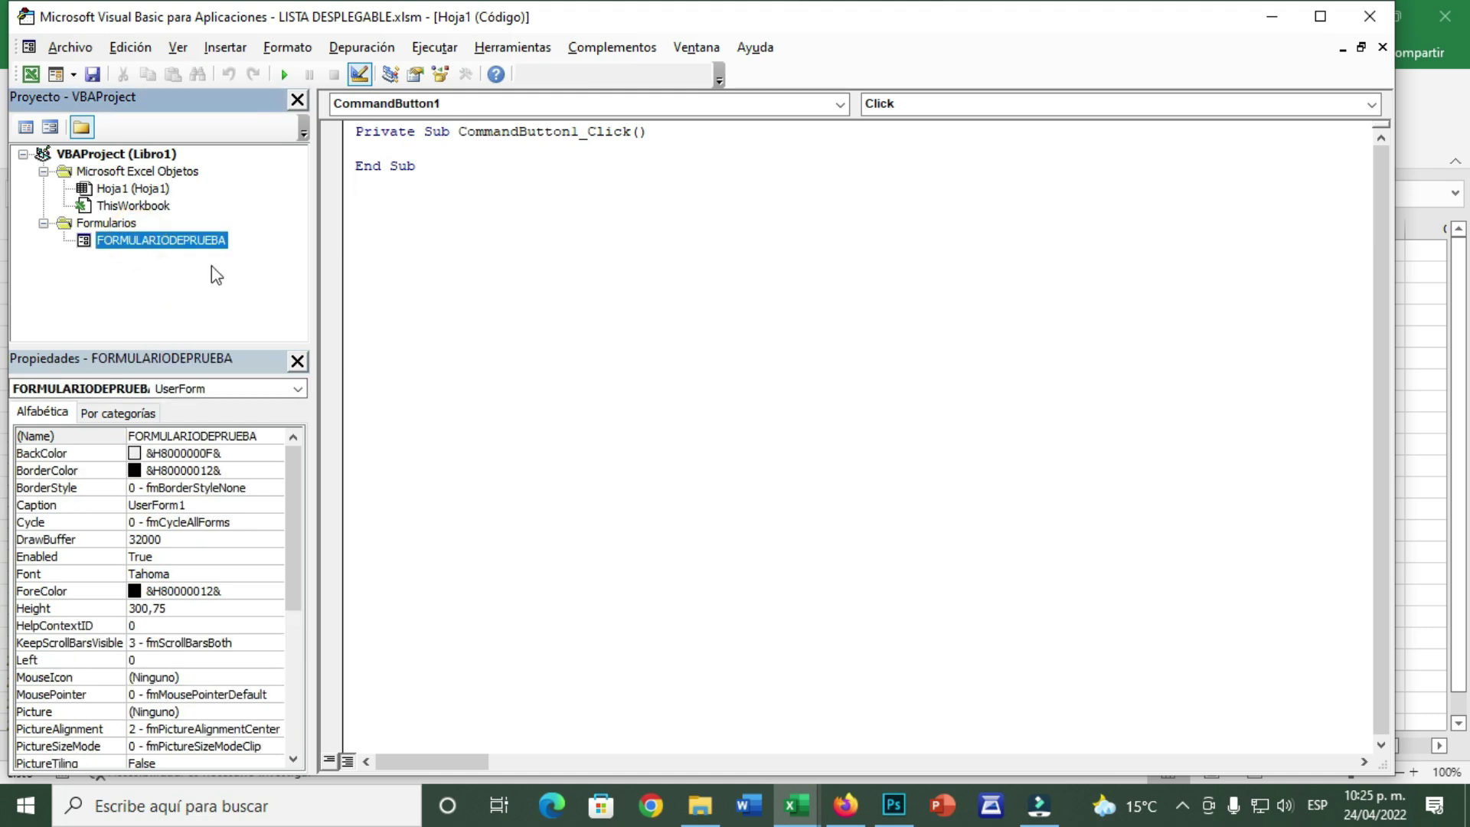
{"action": "double_click", "coordinate": [164, 241]}
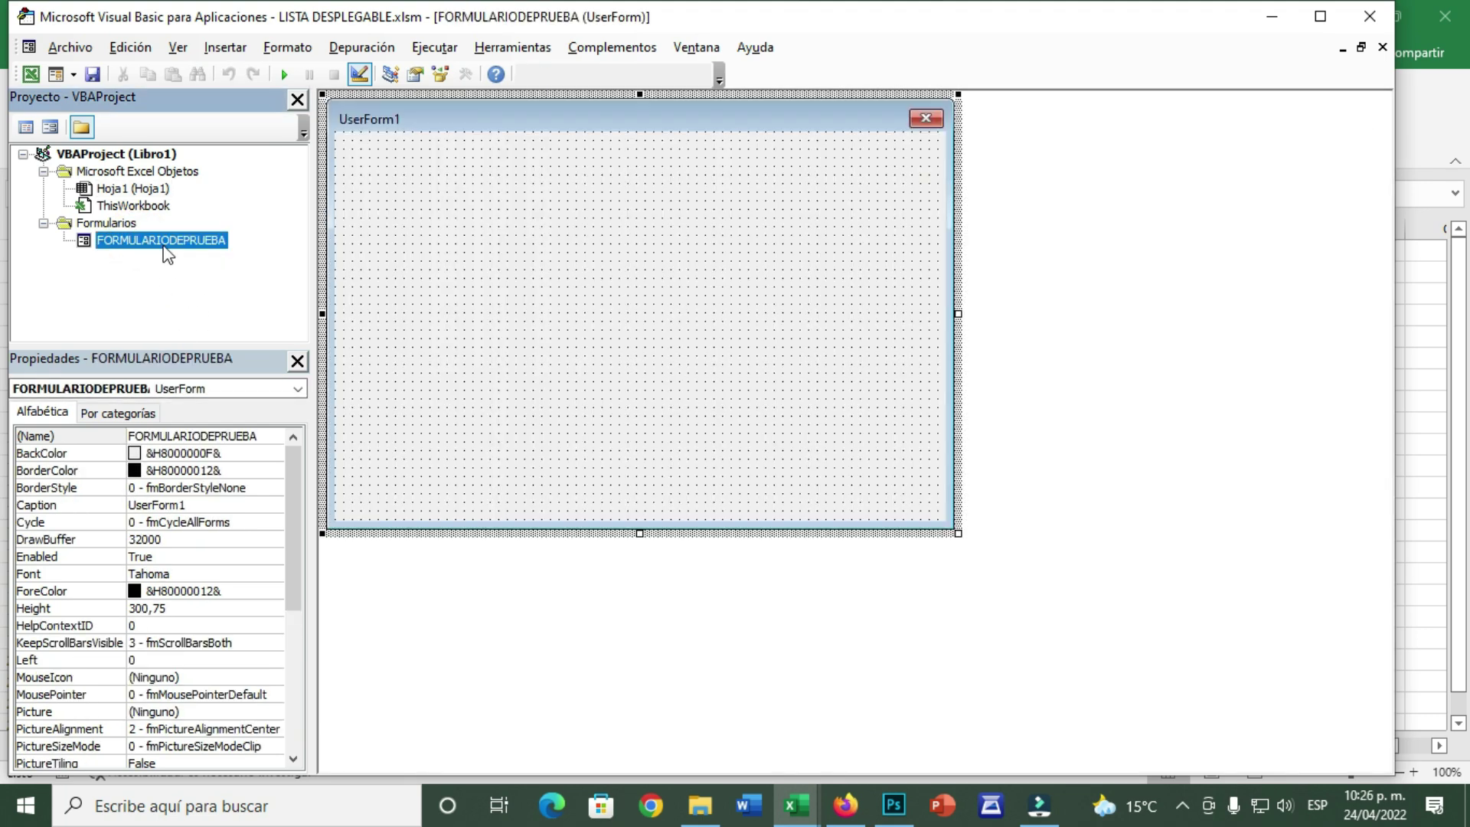
{"action": "left_click", "coordinate": [593, 129]}
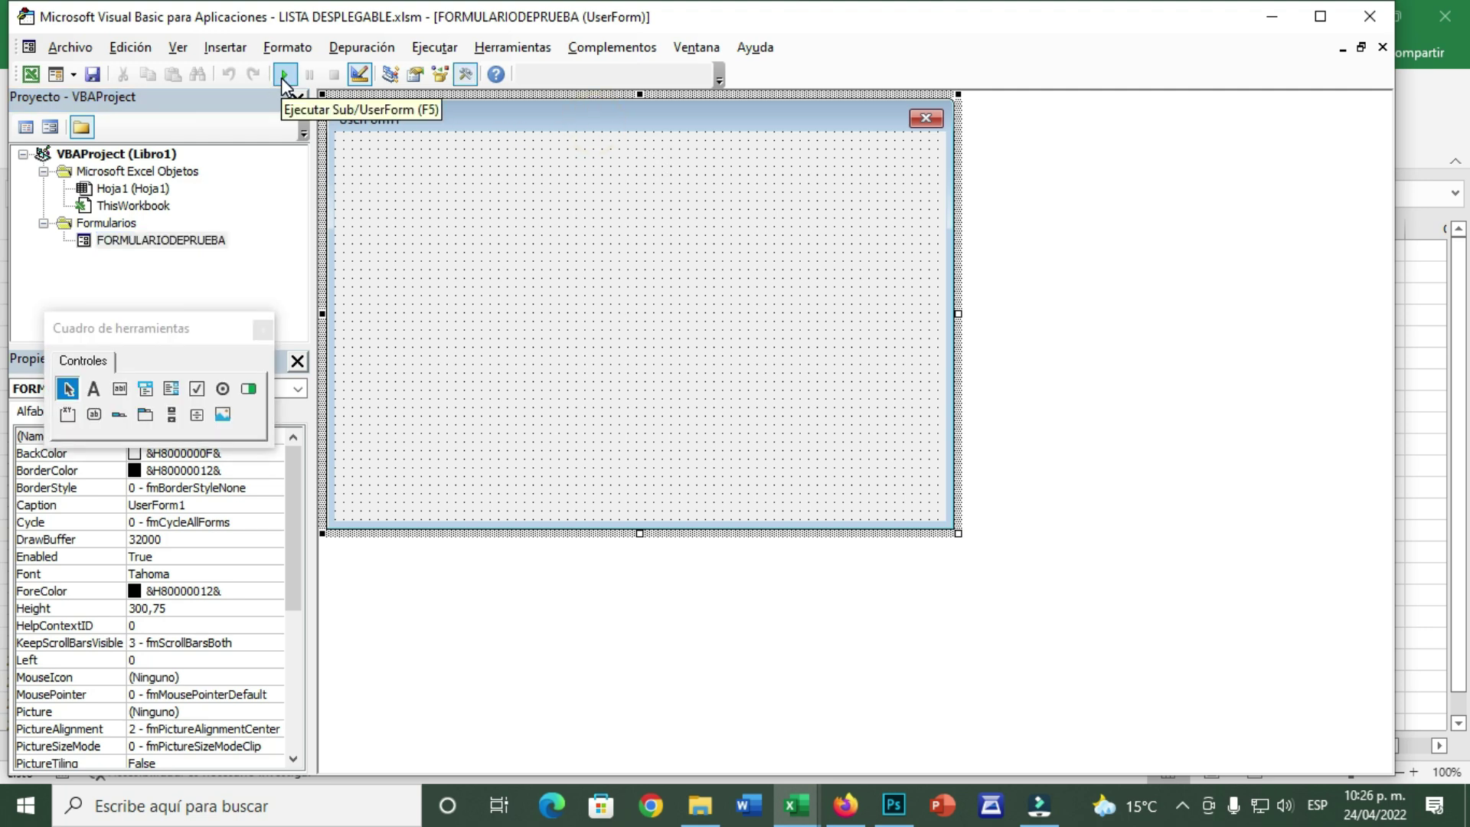
{"action": "left_click", "coordinate": [283, 74]}
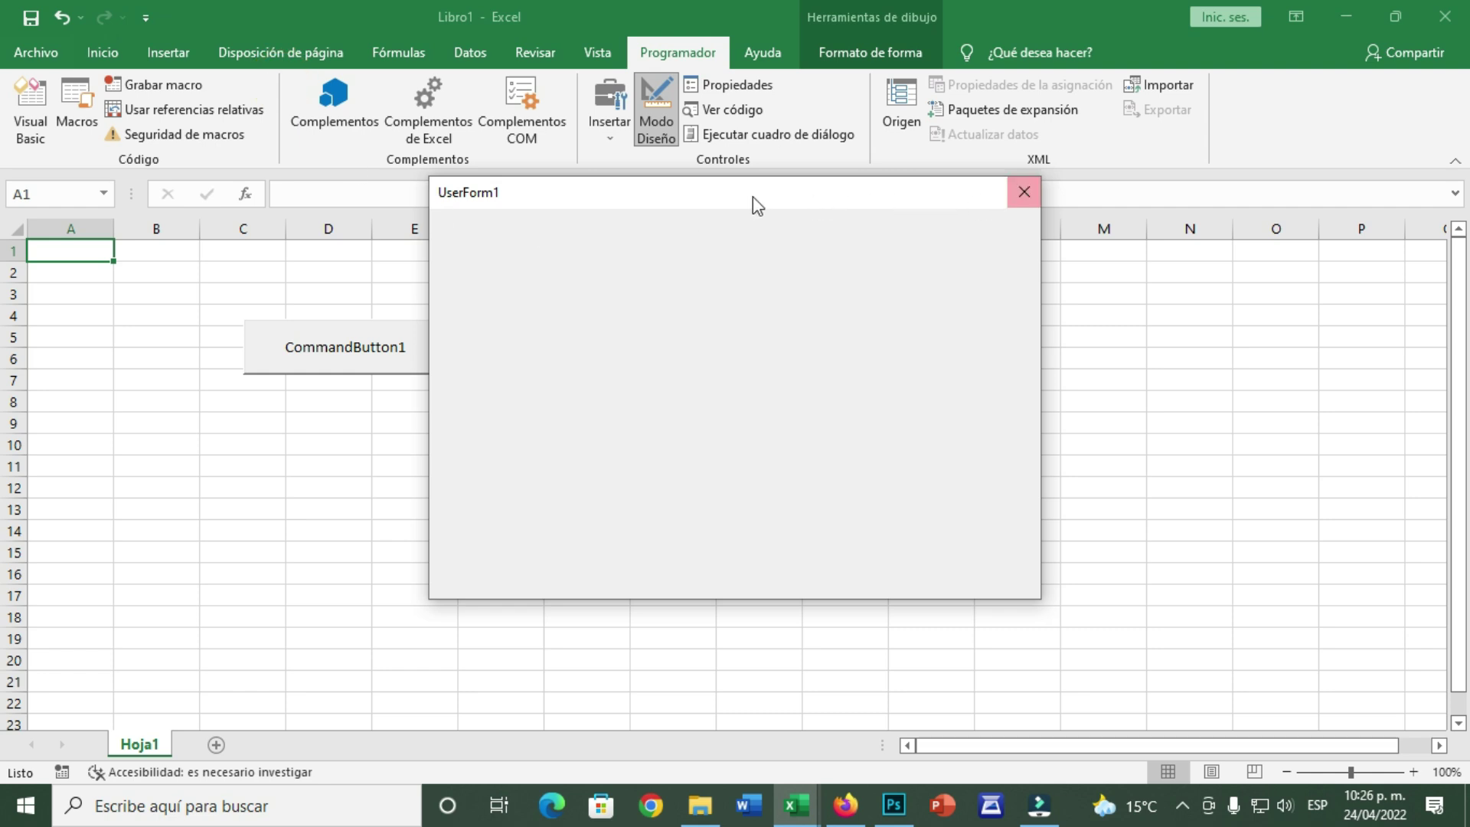
{"action": "left_click_drag", "start_coordinate": [531, 197], "coordinate": [466, 197]}
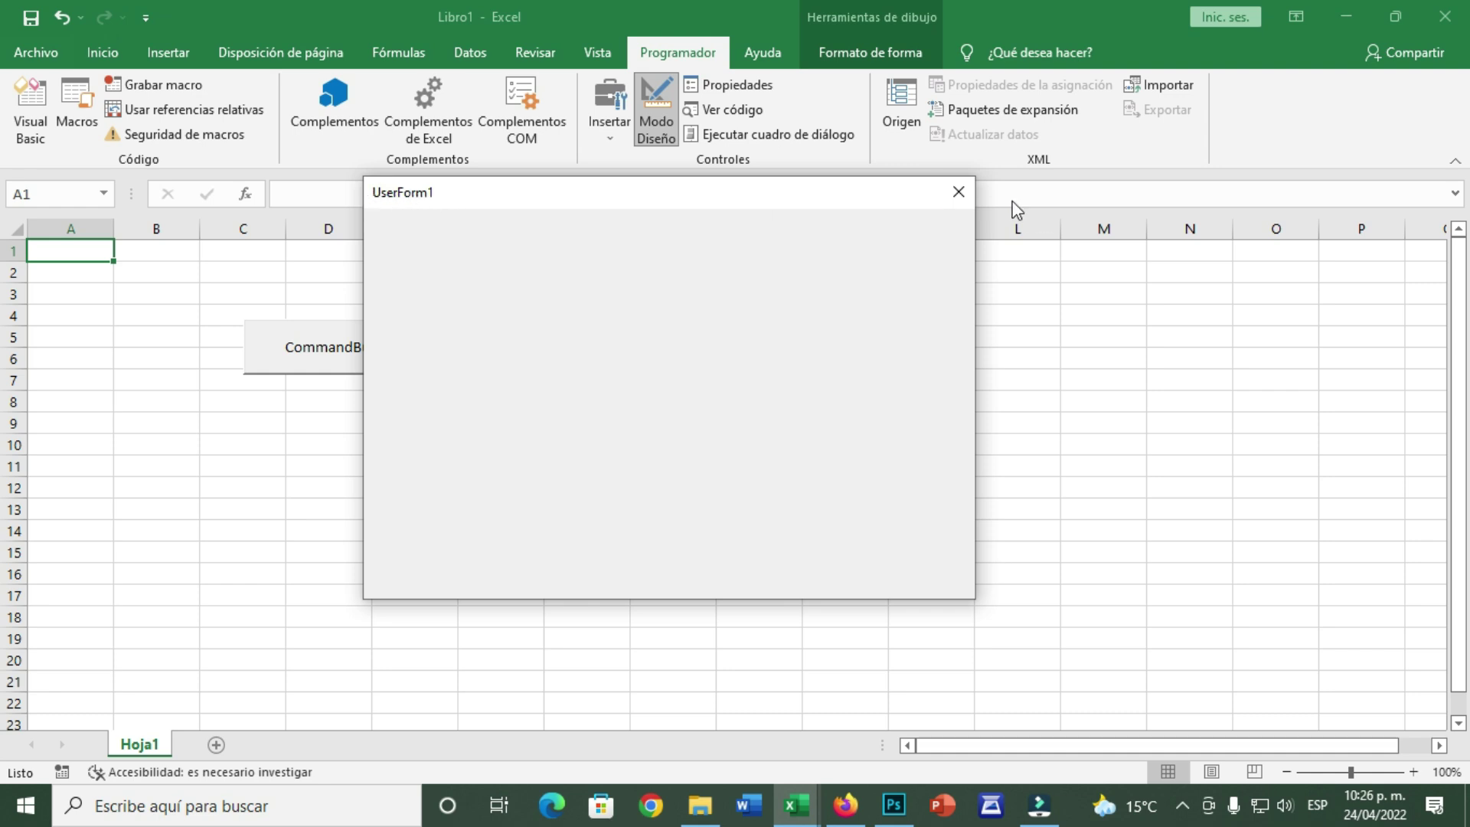
{"action": "left_click", "coordinate": [957, 192]}
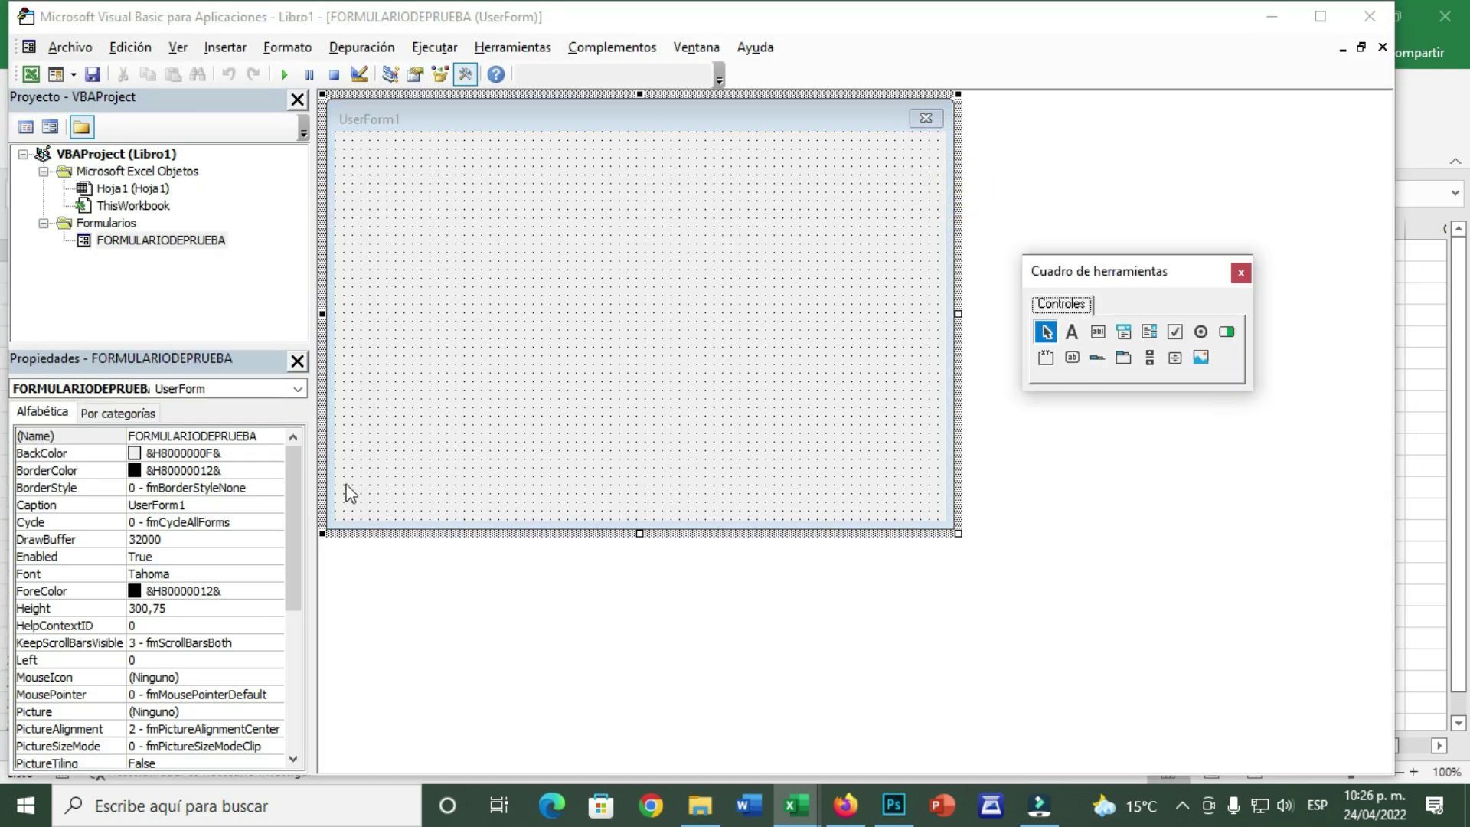
Set the form's Caption to 'FORMULARIO DE PRUEBA' and run the form over Excel.
{"action": "left_click", "coordinate": [205, 505]}
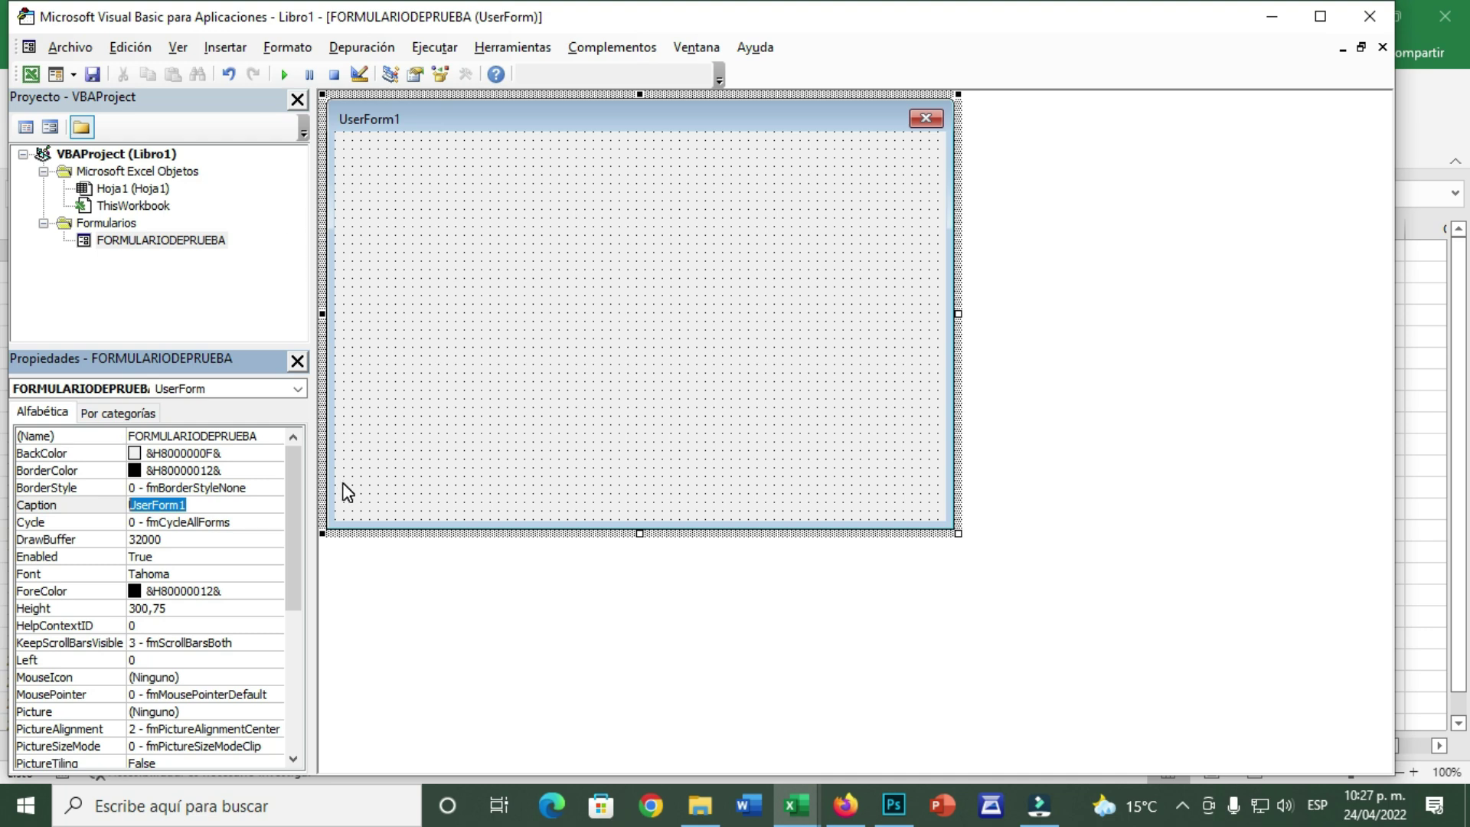
{"action": "type", "text": "FORMULARIO DE PRUEBA"}
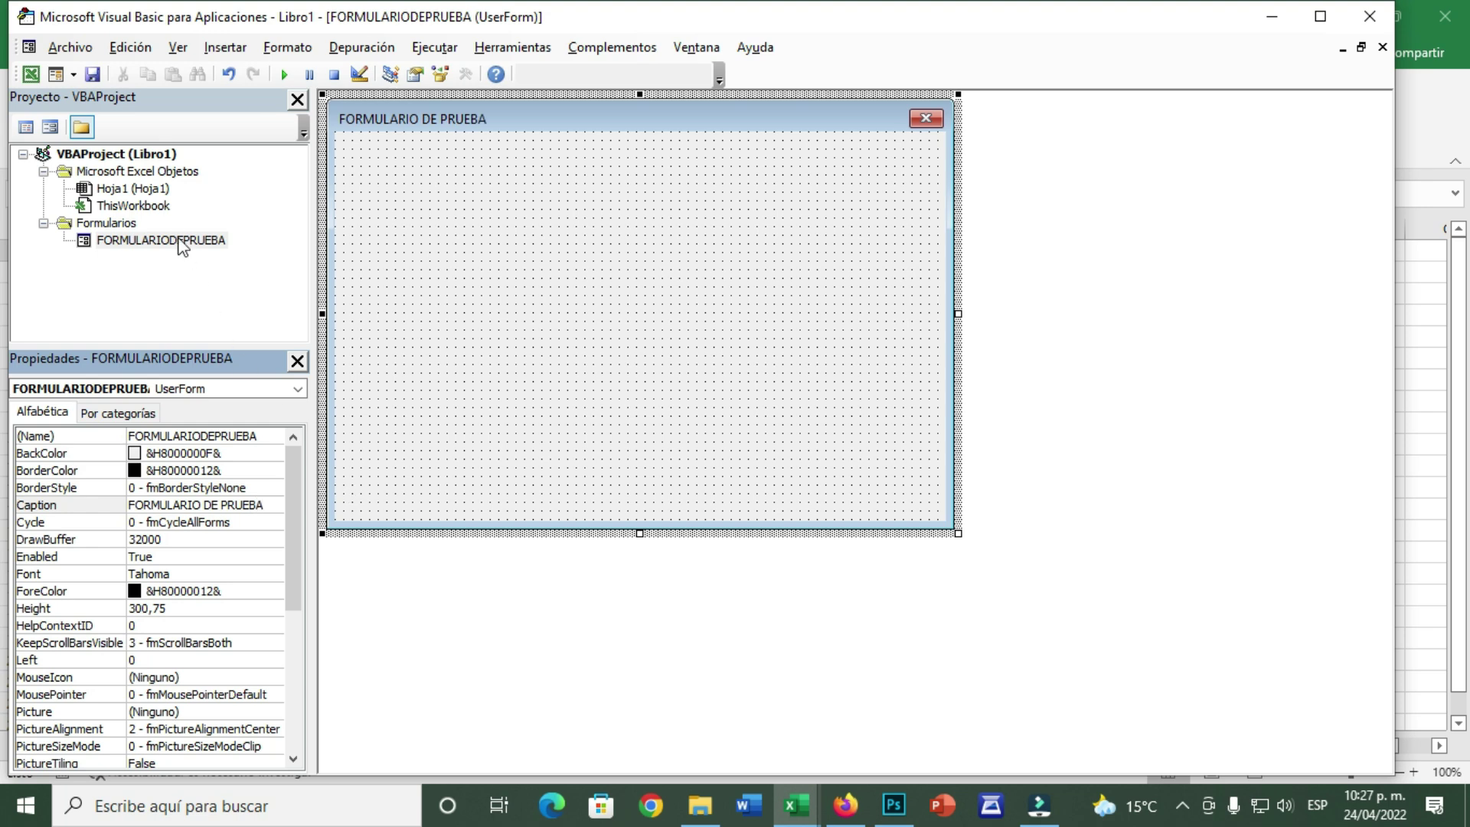
{"action": "left_click", "coordinate": [734, 125]}
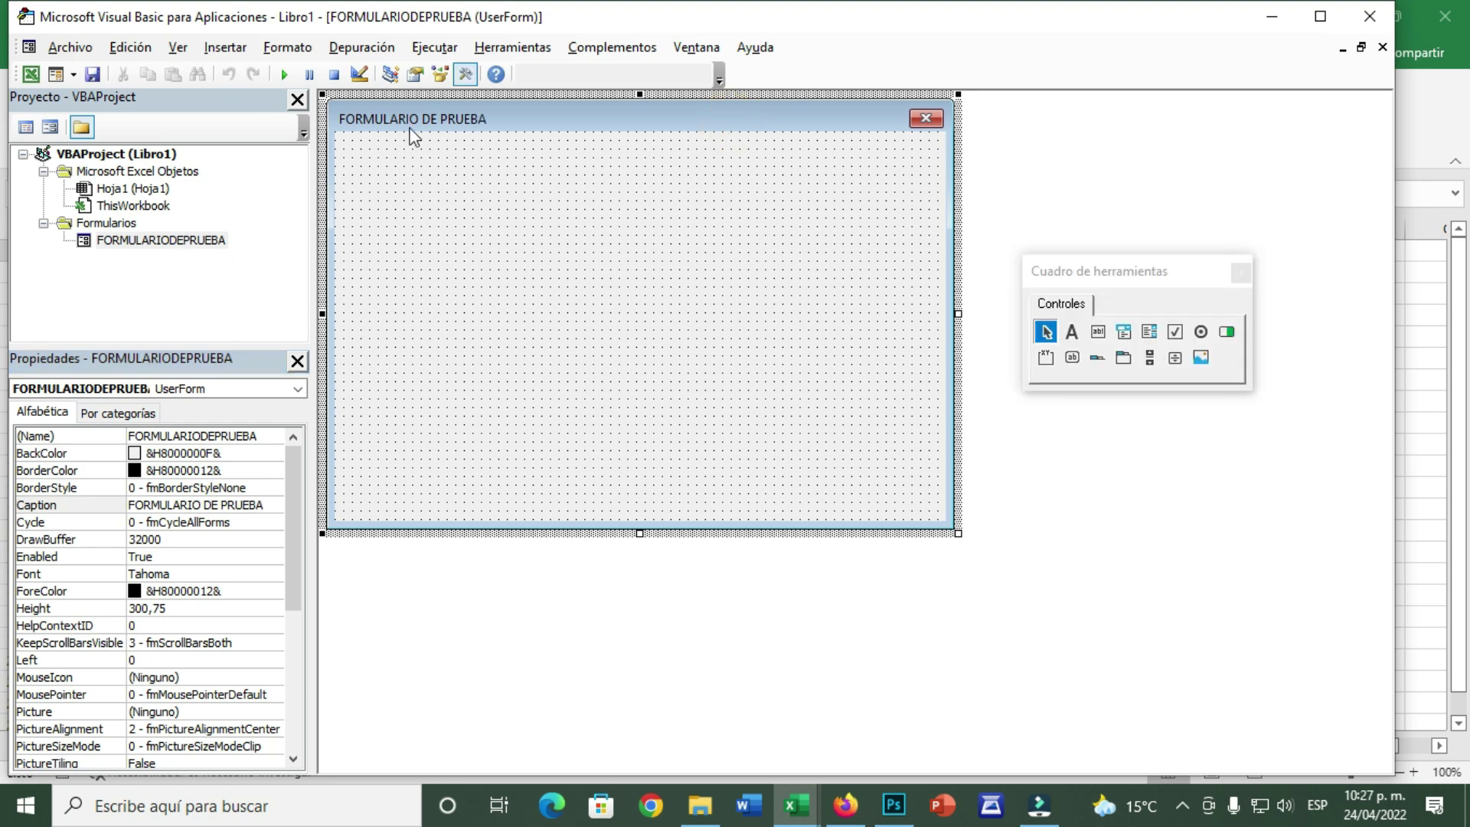
{"action": "left_click", "coordinate": [284, 75]}
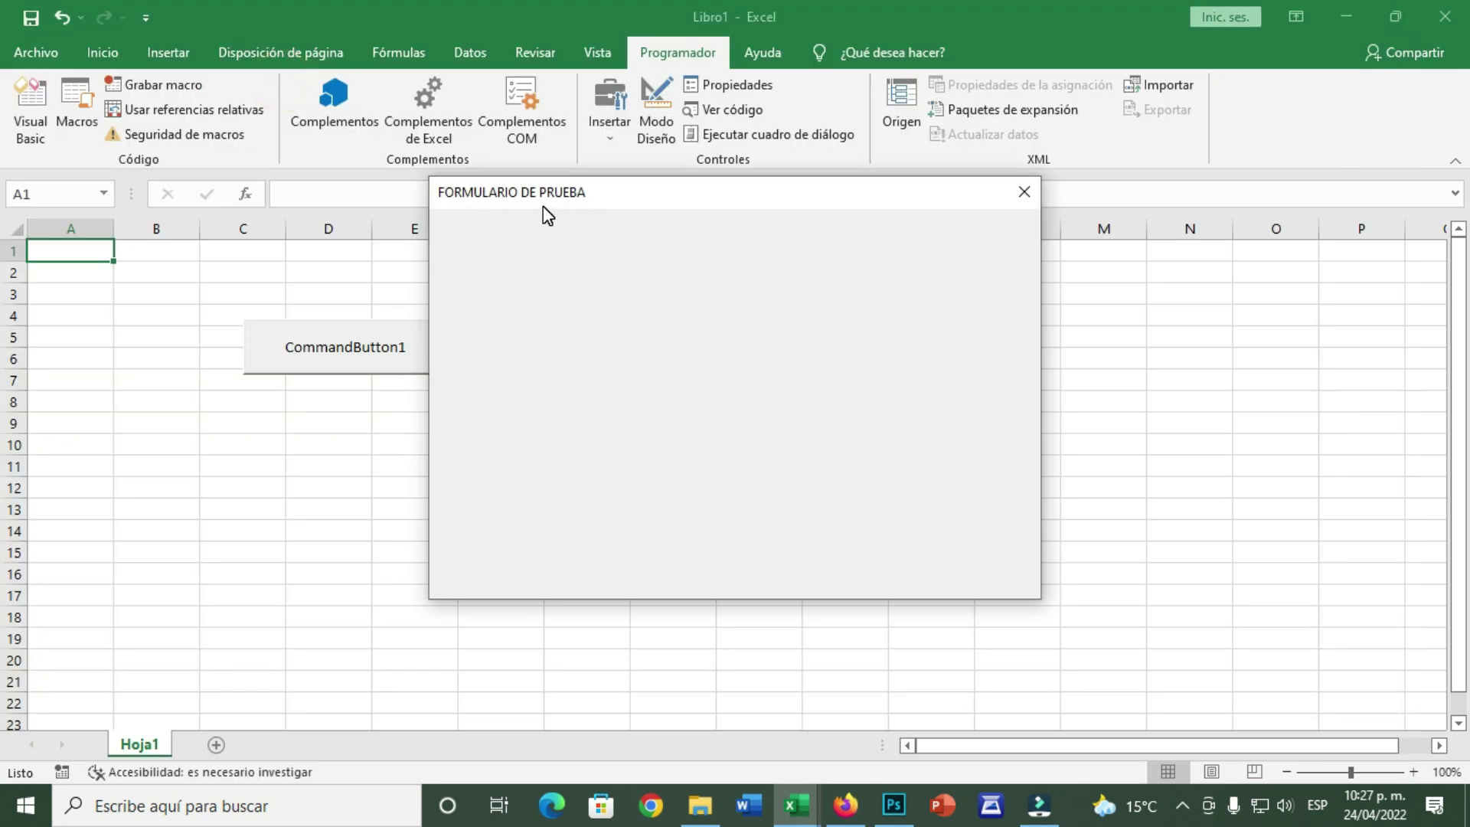
Close the running form and draw a wide CommandButton1 near the top of the form.
{"action": "left_click", "coordinate": [1024, 193]}
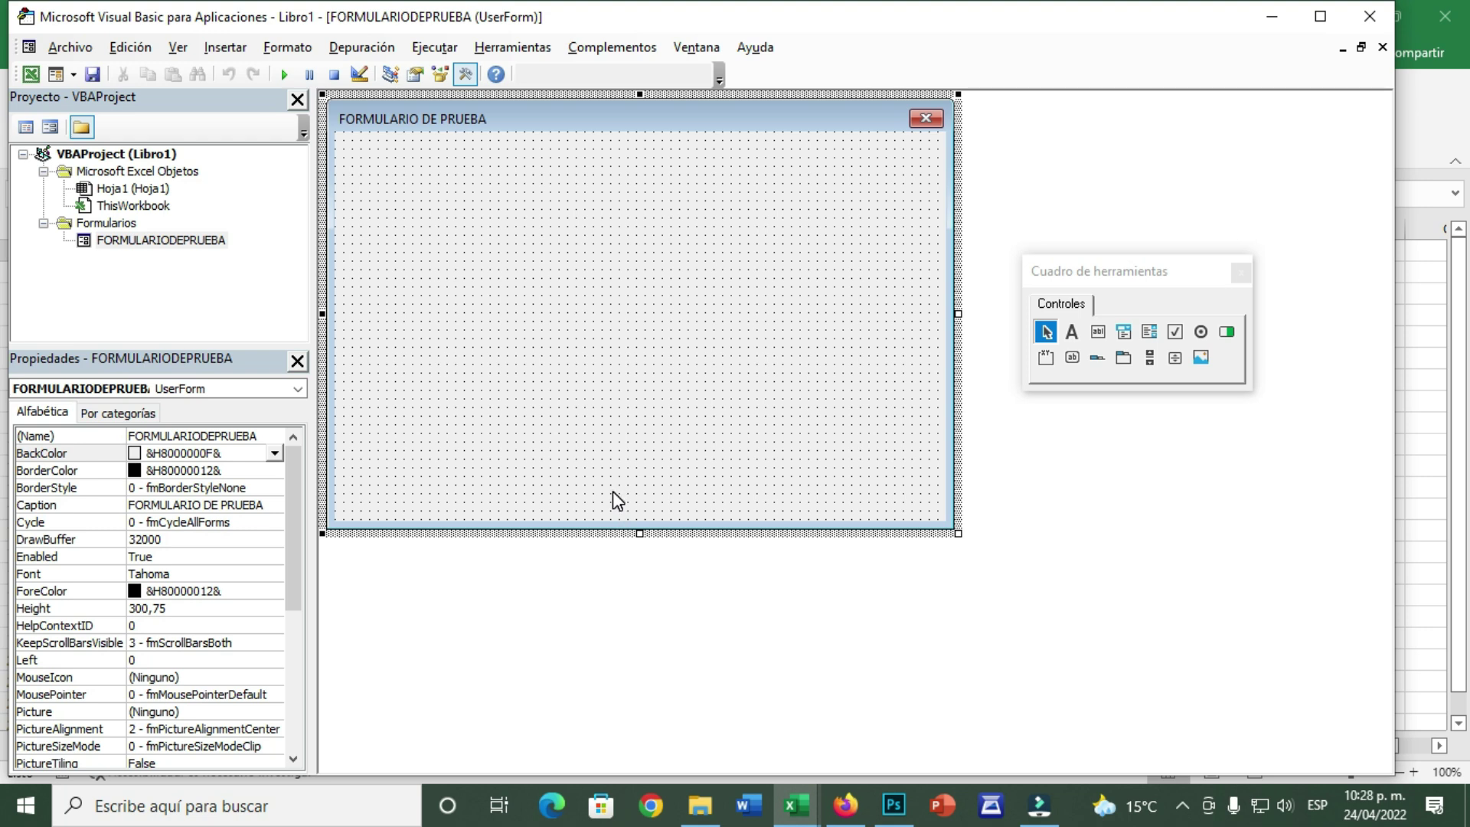
{"action": "left_click", "coordinate": [466, 80]}
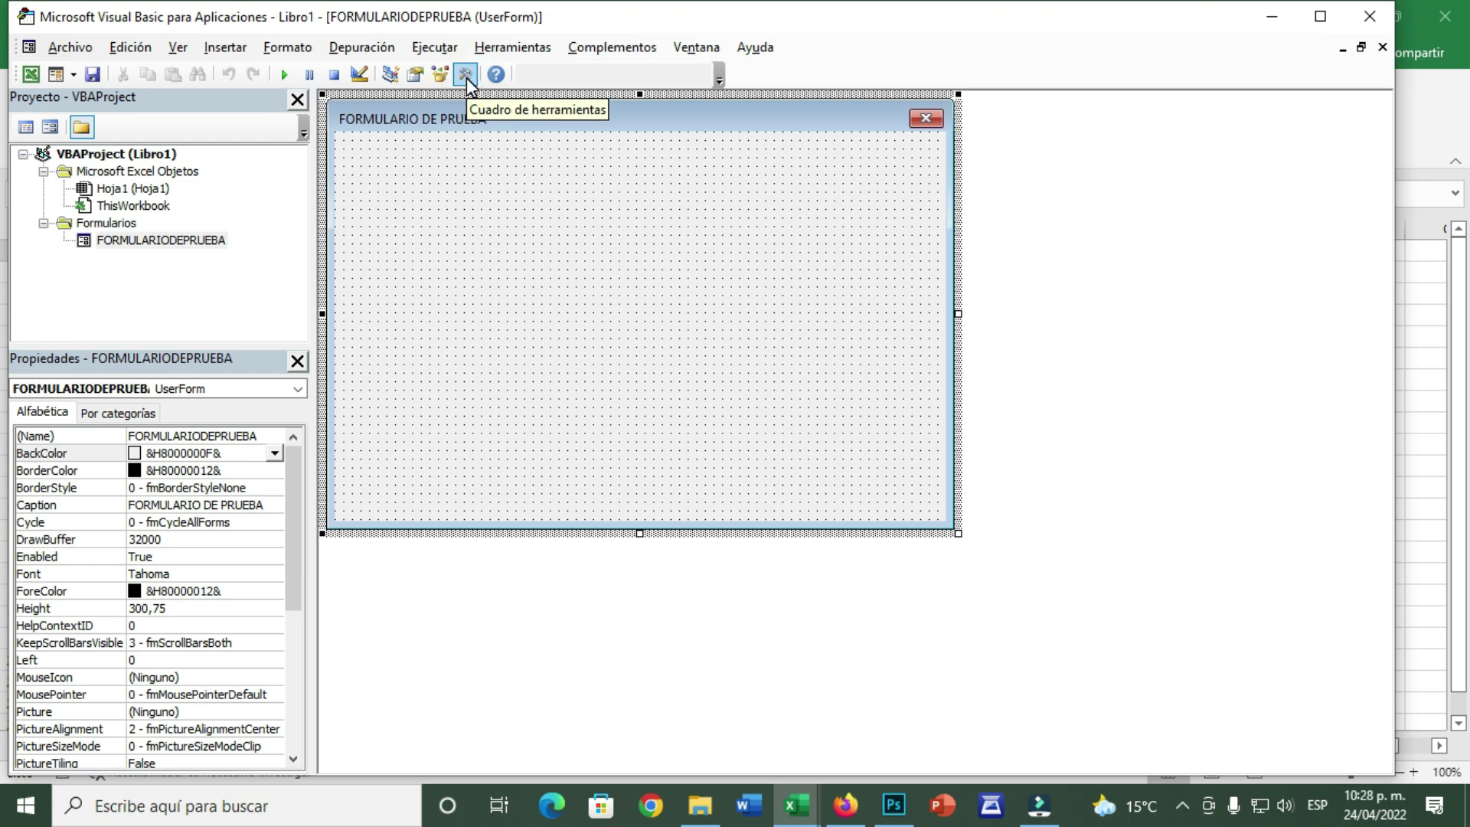
{"action": "left_click", "coordinate": [467, 81]}
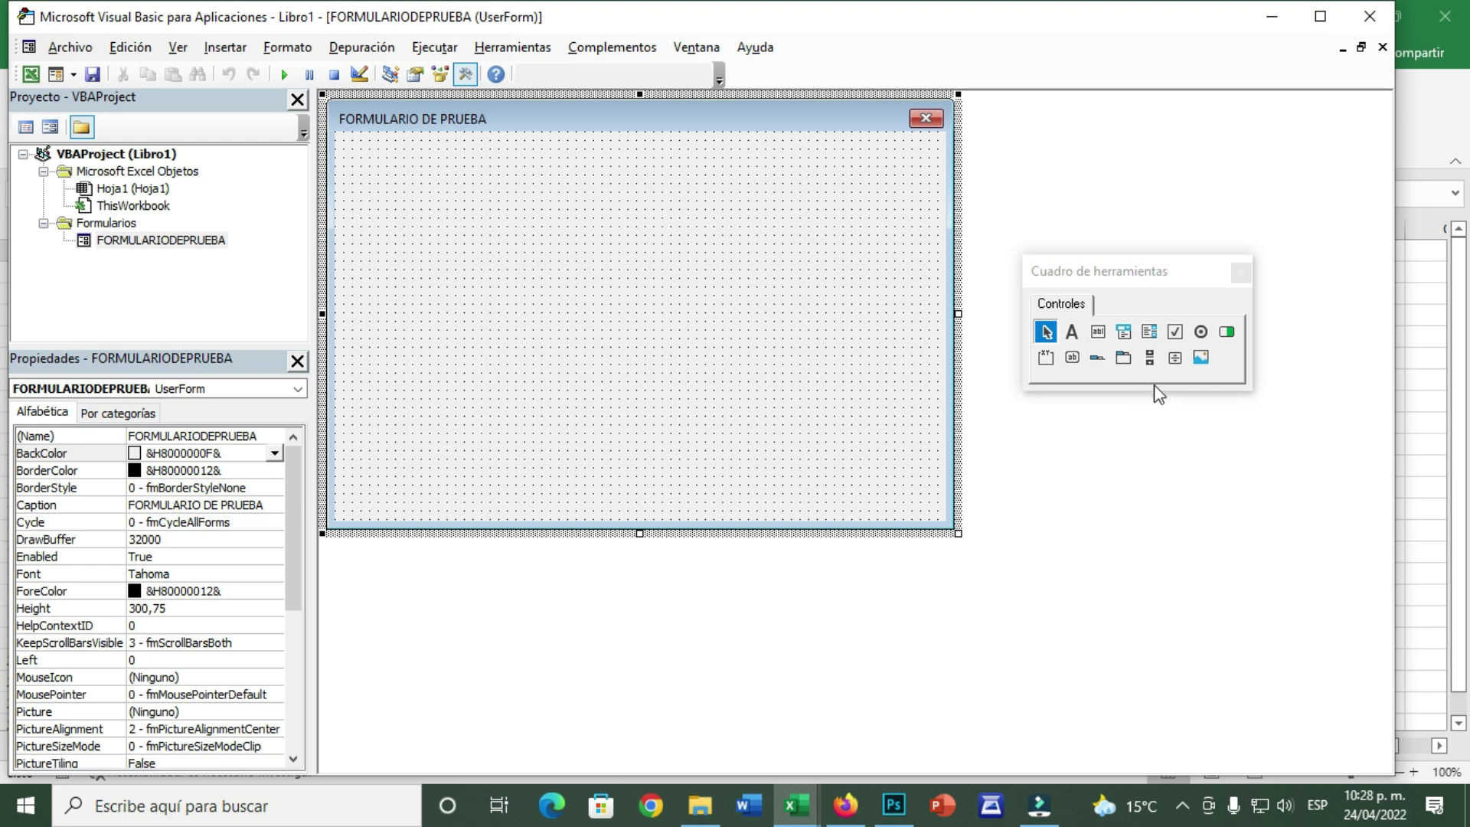
{"action": "left_click_drag", "start_coordinate": [1150, 395], "coordinate": [1151, 467]}
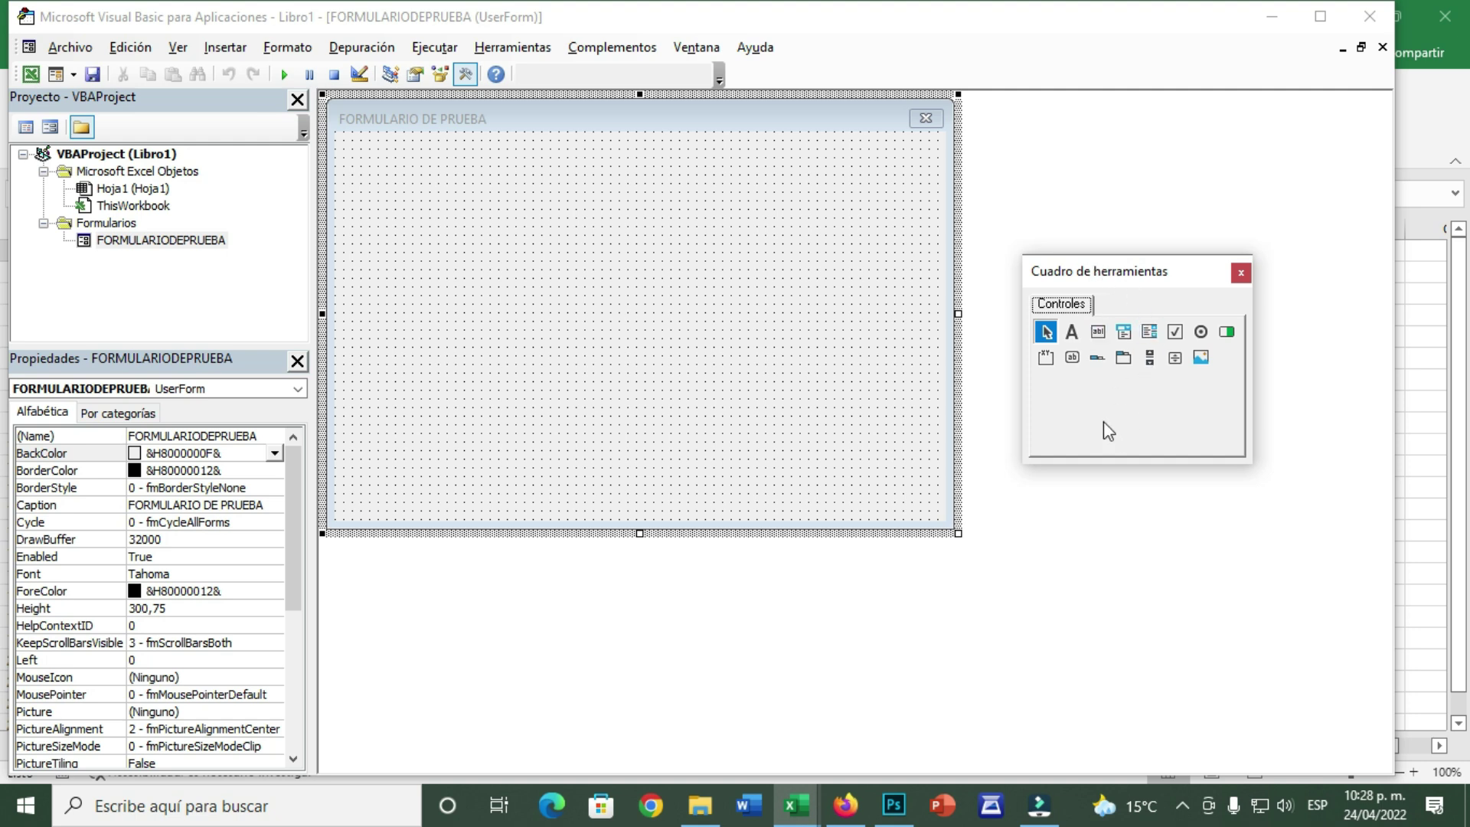
{"action": "left_click", "coordinate": [1072, 358]}
{"action": "left_click_drag", "start_coordinate": [375, 153], "coordinate": [377, 214]}
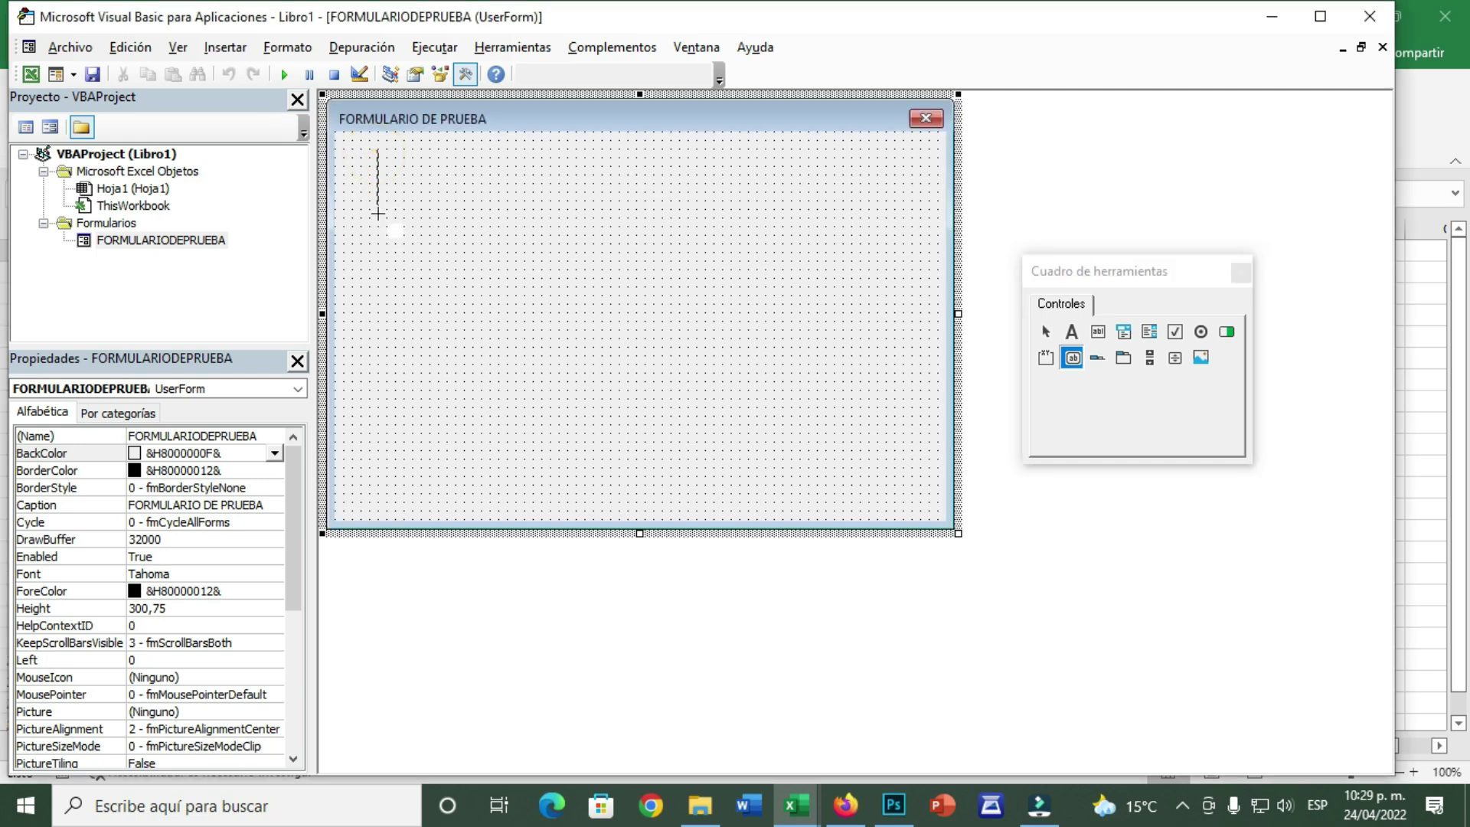
{"action": "left_click_drag", "start_coordinate": [377, 213], "coordinate": [619, 198]}
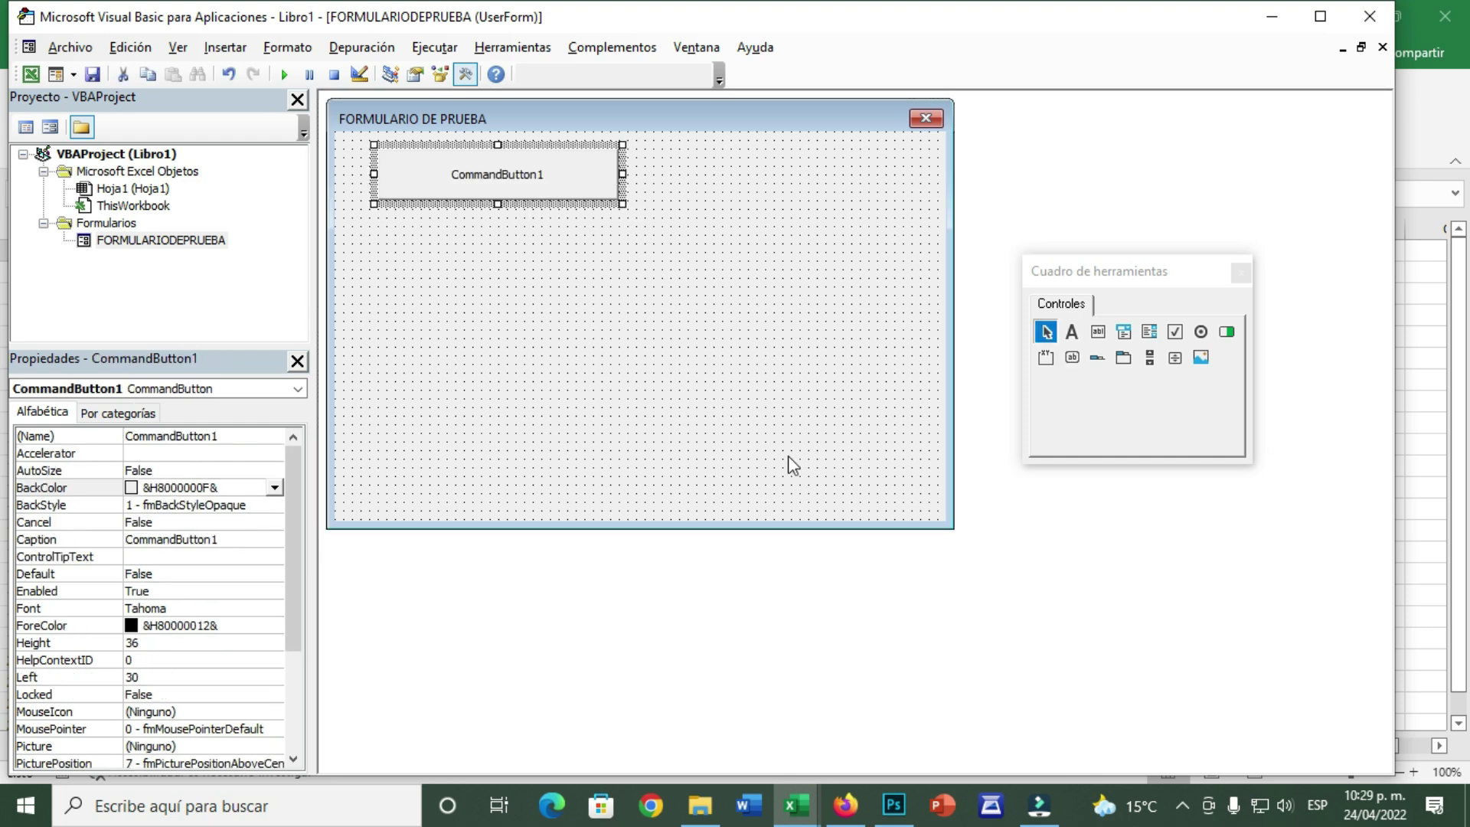
{"action": "left_click_drag", "start_coordinate": [567, 197], "coordinate": [529, 187]}
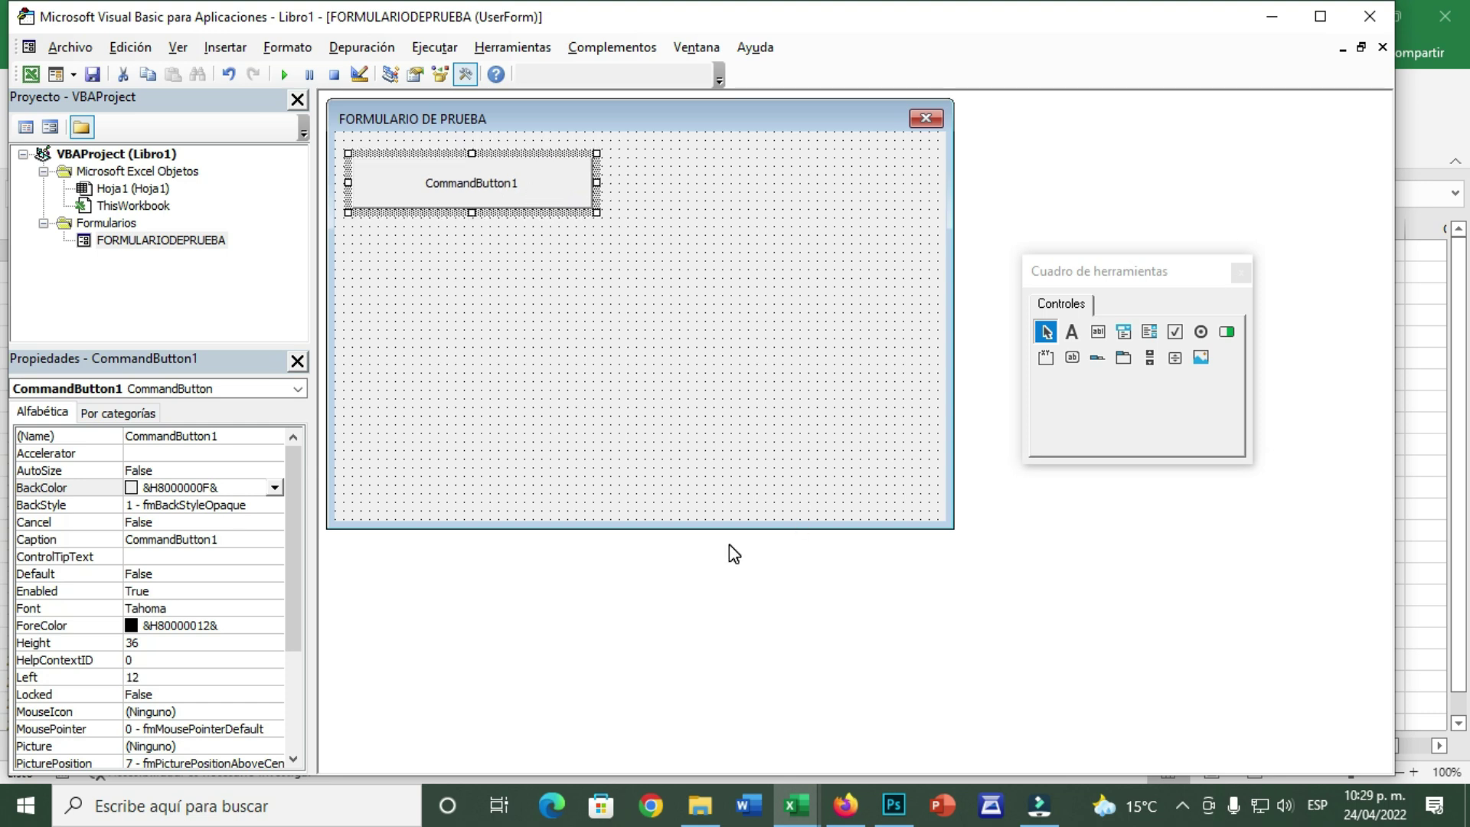
Draw TextBox1 below the button, then select the form itself.
{"action": "left_click", "coordinate": [1098, 332]}
{"action": "left_click", "coordinate": [1099, 337]}
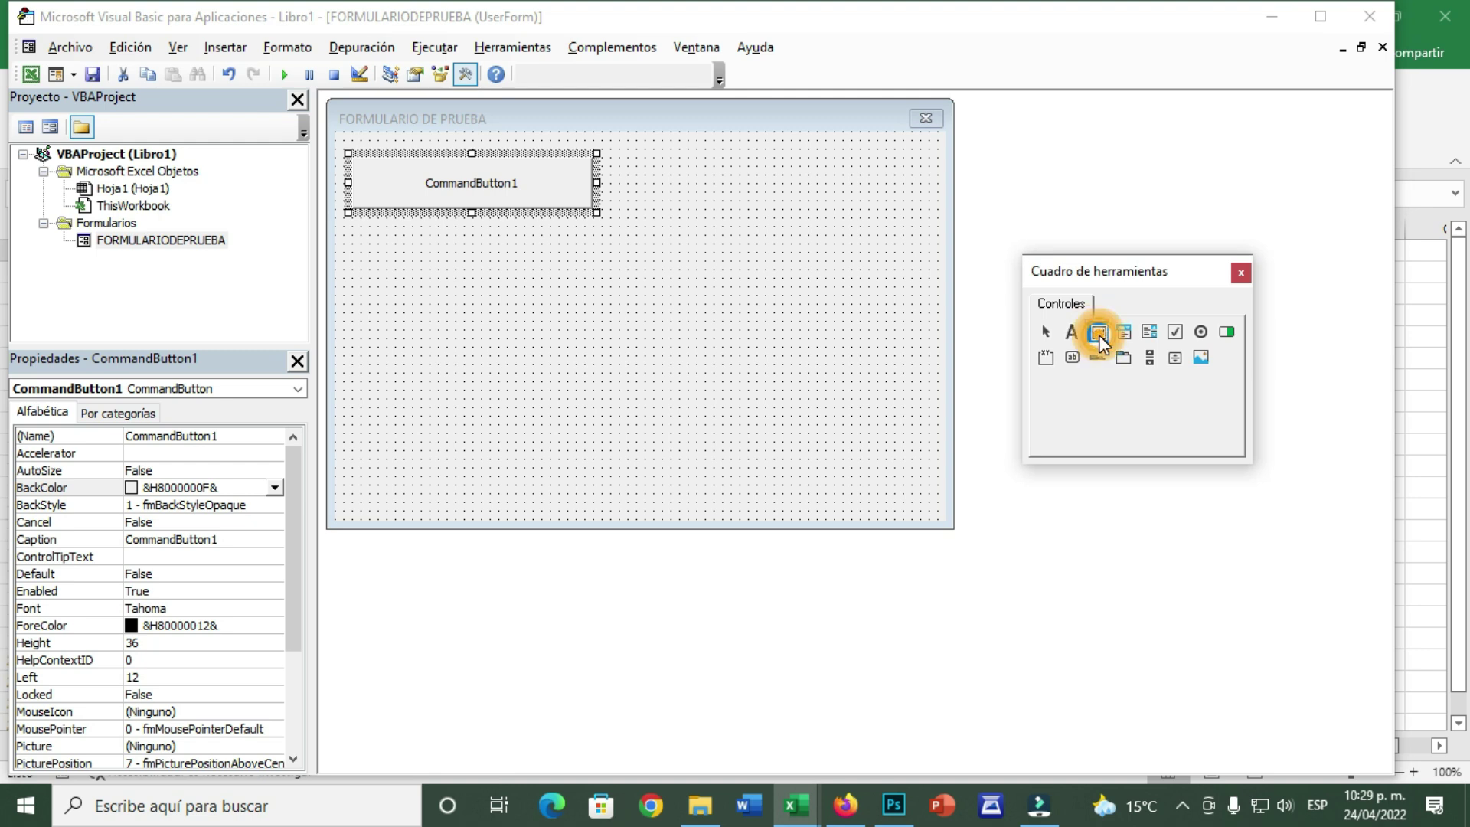
{"action": "left_click_drag", "start_coordinate": [422, 240], "coordinate": [781, 315]}
{"action": "left_click_drag", "start_coordinate": [490, 185], "coordinate": [627, 203]}
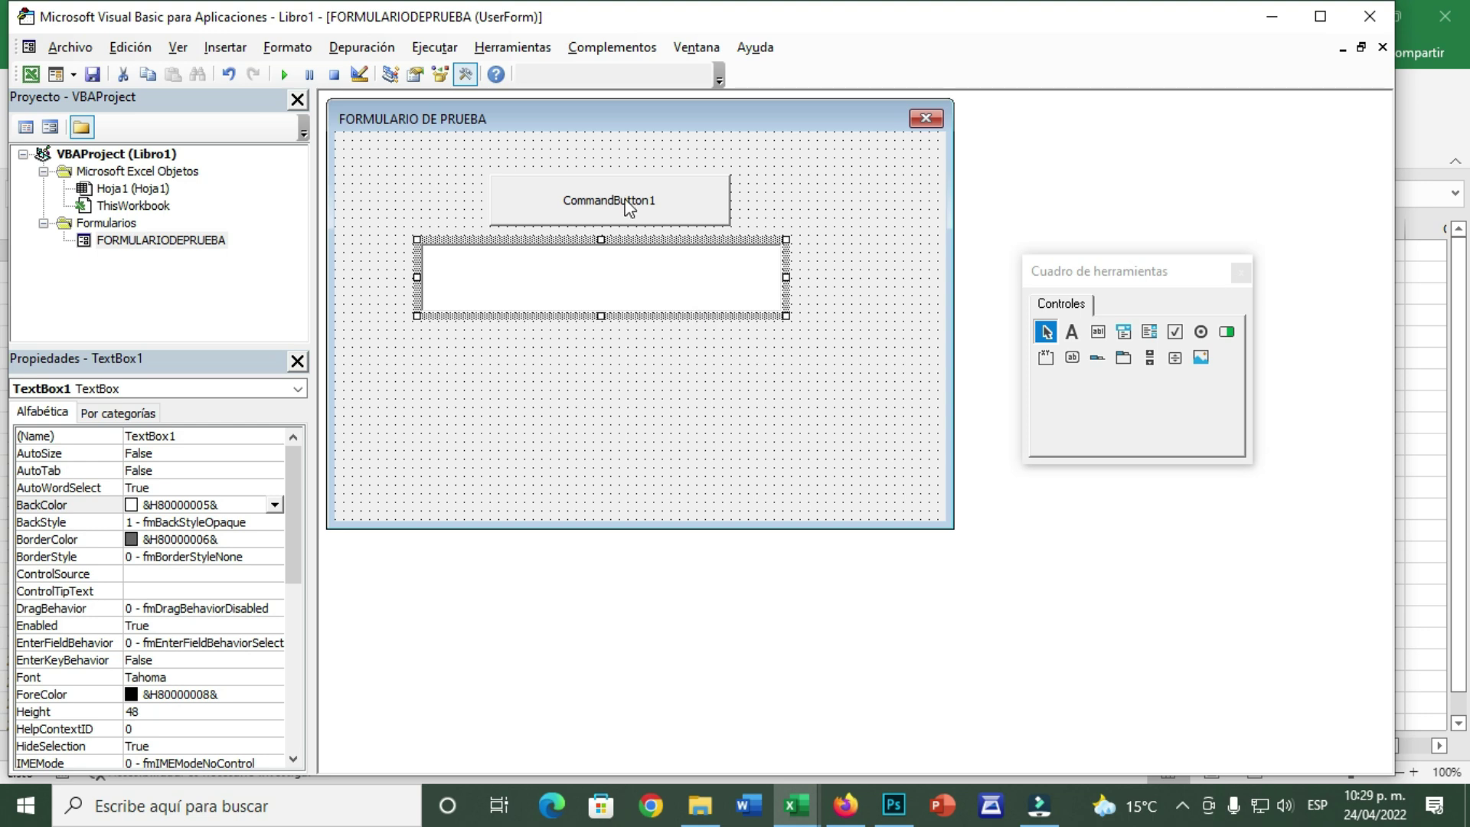
{"action": "left_click", "coordinate": [662, 199]}
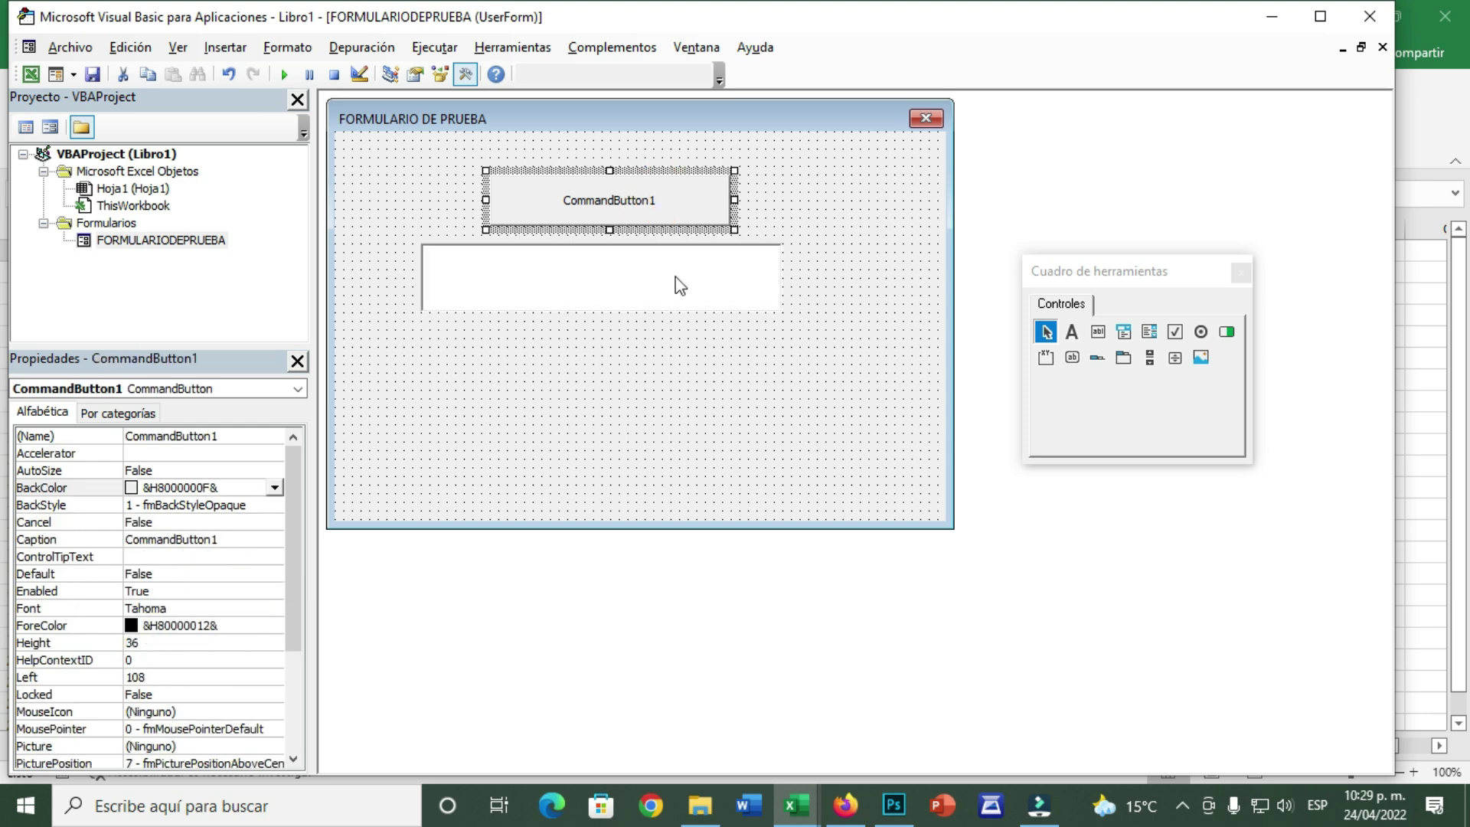
{"action": "left_click", "coordinate": [644, 287]}
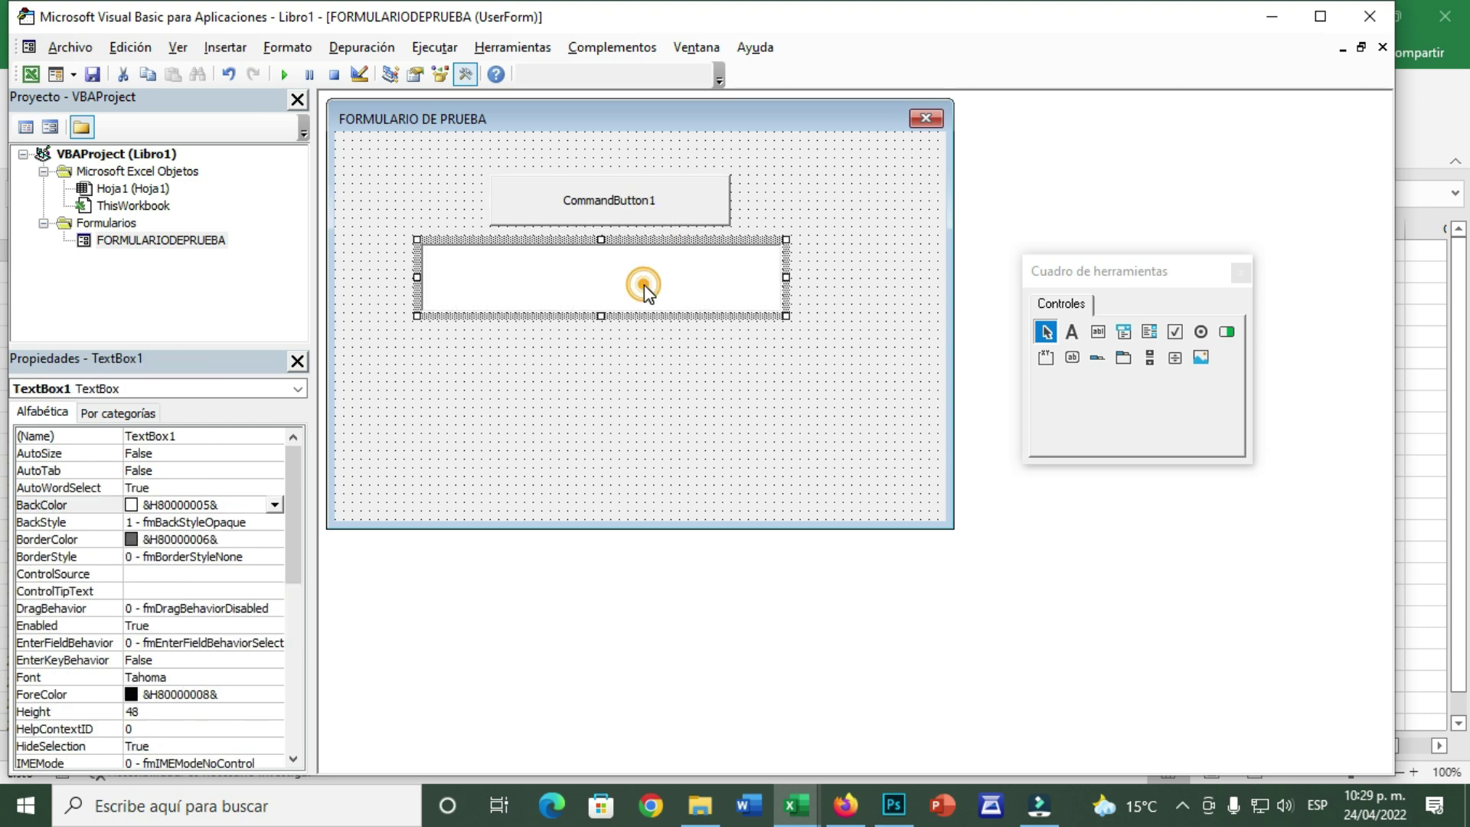
{"action": "left_click", "coordinate": [681, 473]}
{"action": "left_click", "coordinate": [765, 116]}
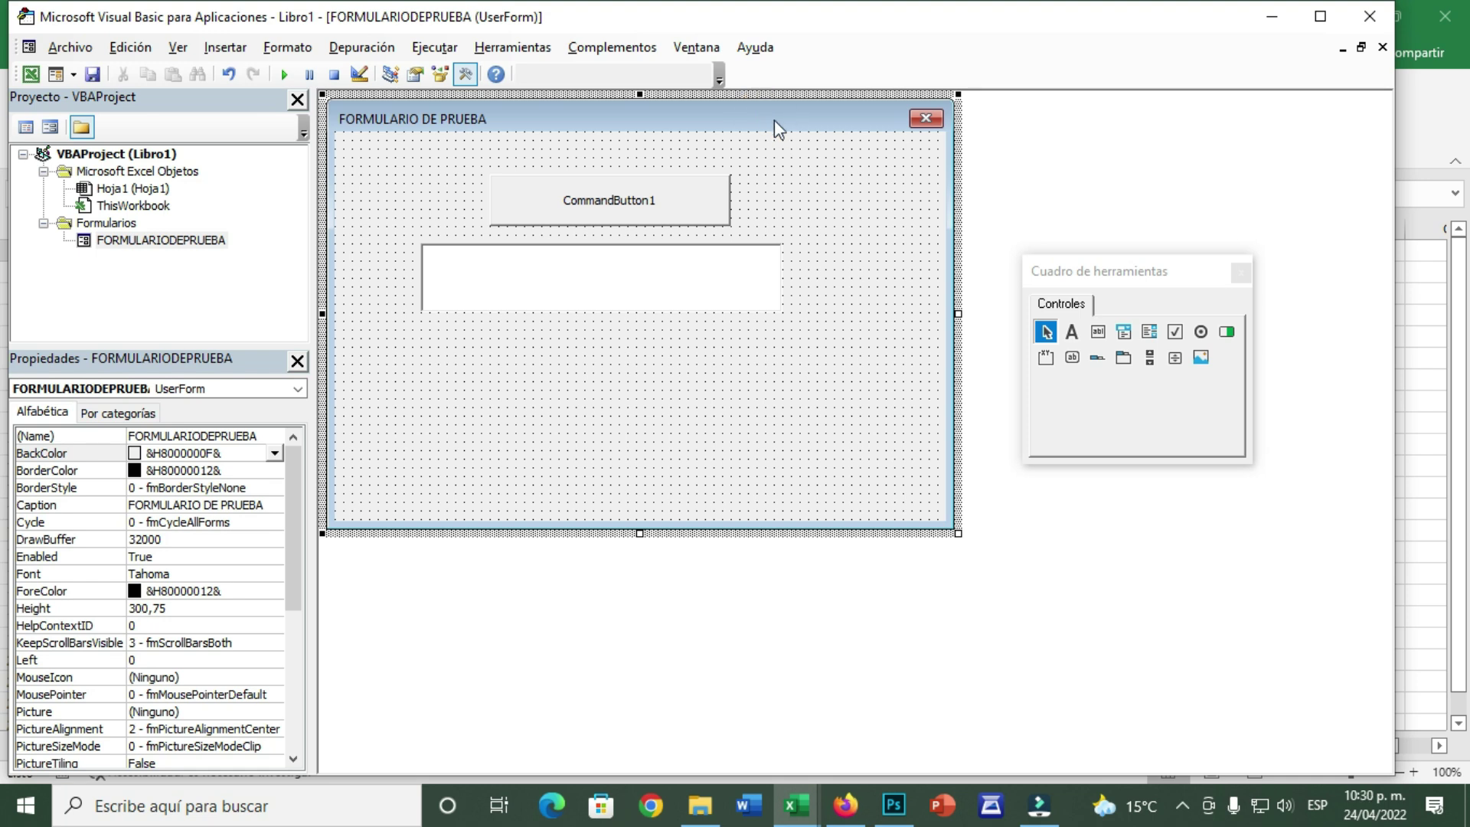
{"action": "left_click", "coordinate": [284, 74]}
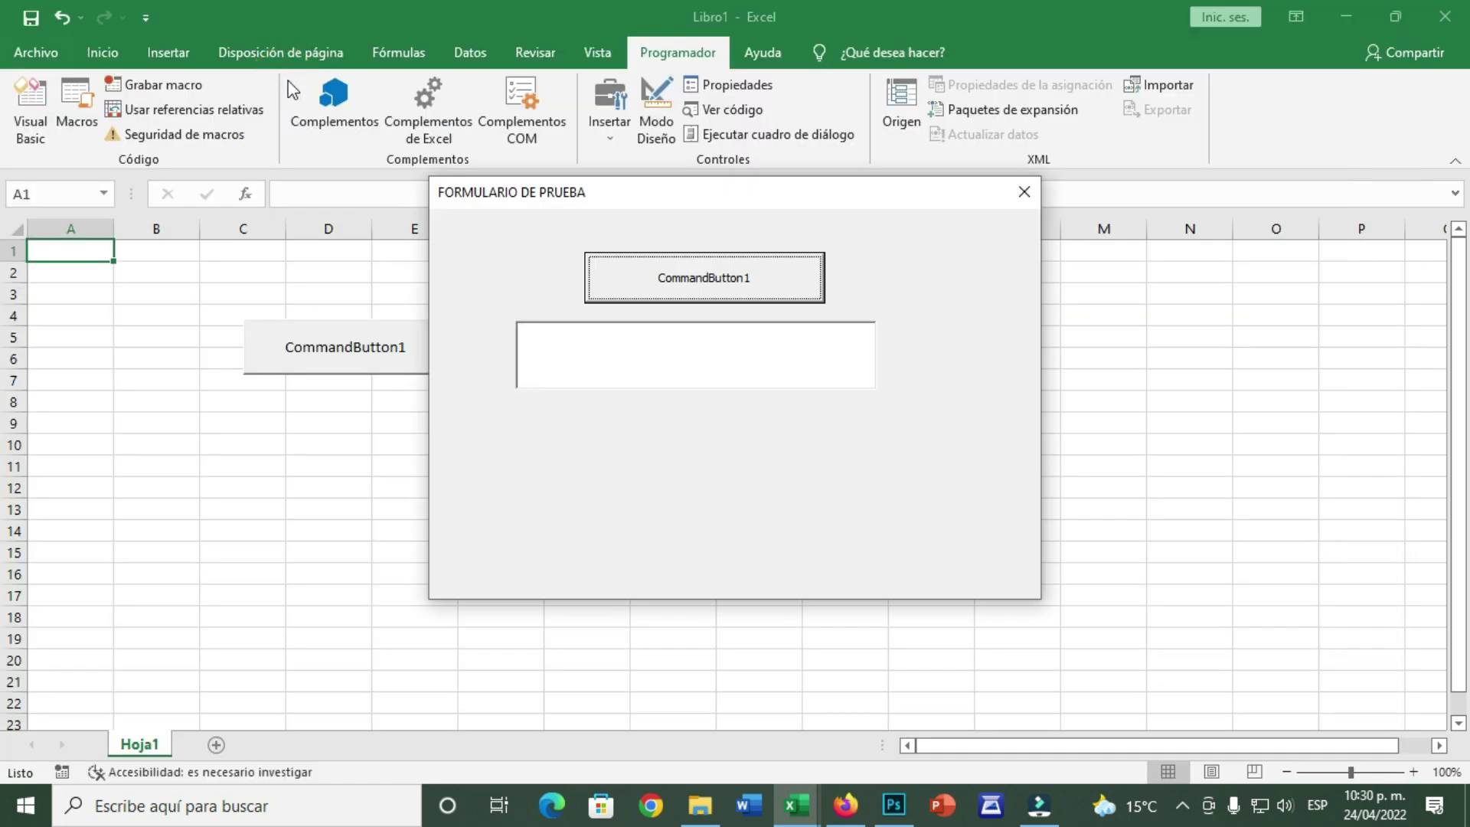
{"action": "left_click", "coordinate": [733, 285]}
{"action": "left_click_drag", "start_coordinate": [771, 201], "coordinate": [836, 110]}
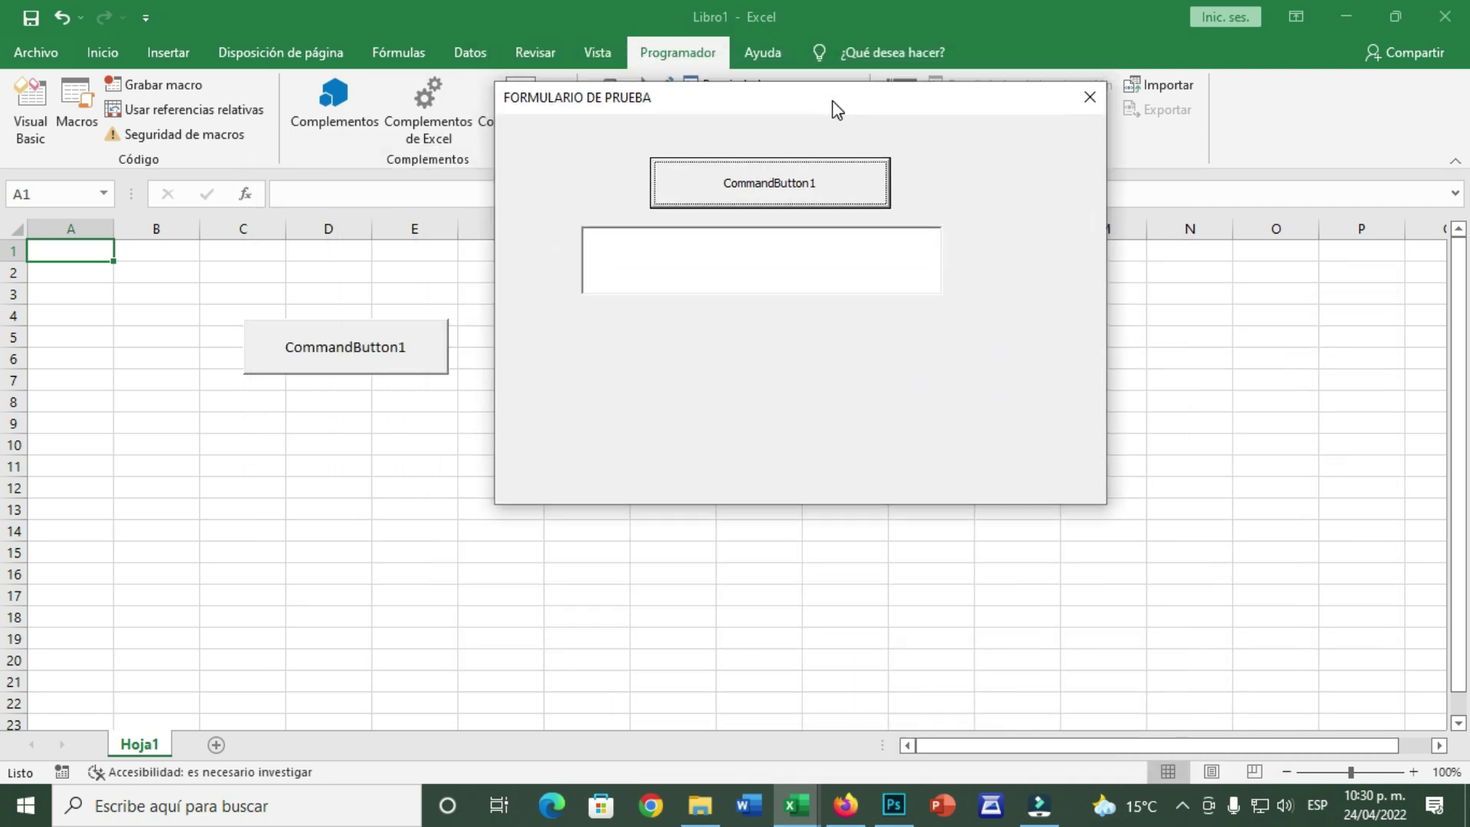
{"action": "left_click", "coordinate": [784, 271]}
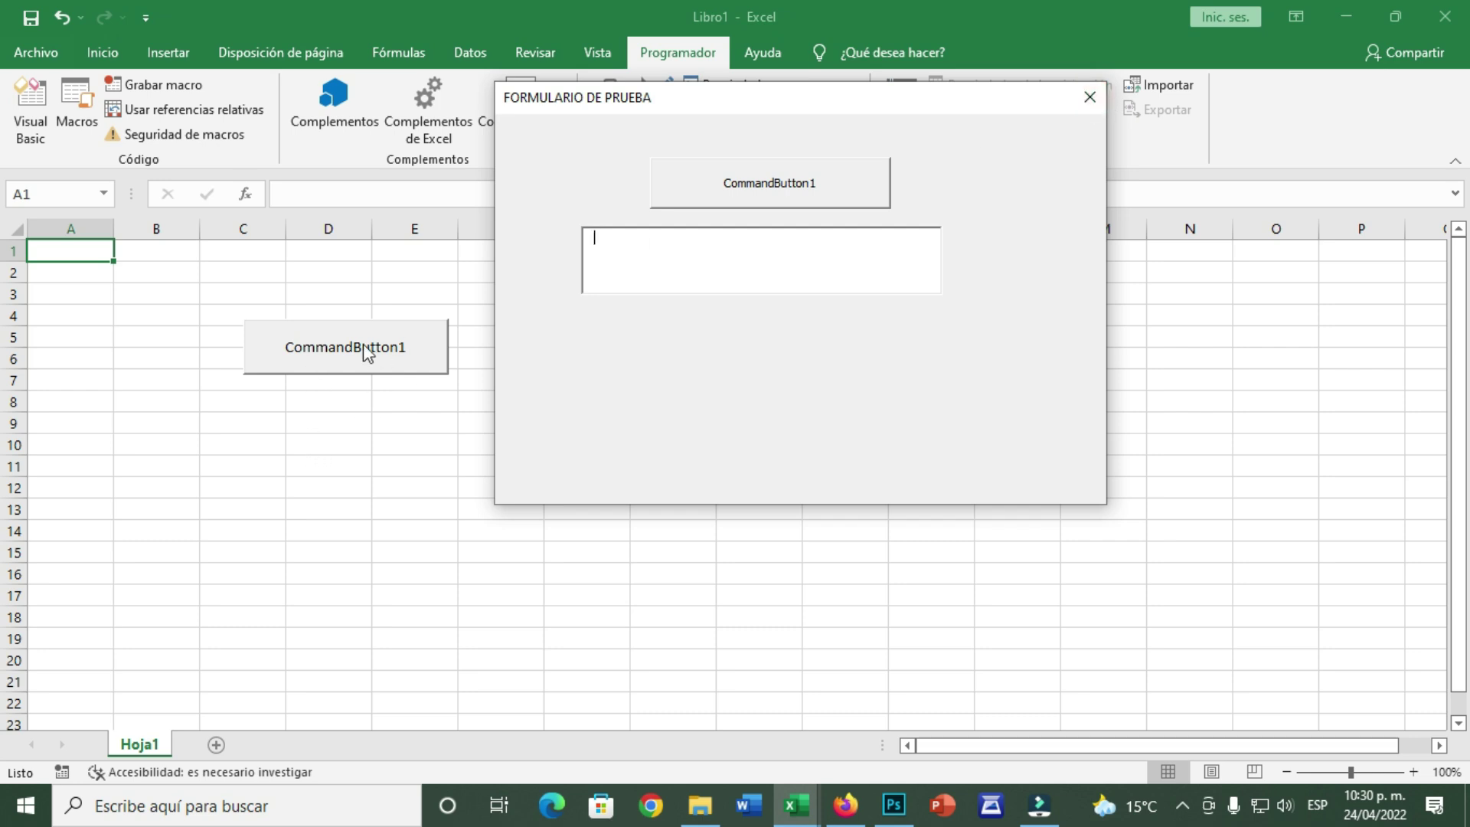
{"action": "left_click", "coordinate": [1090, 98]}
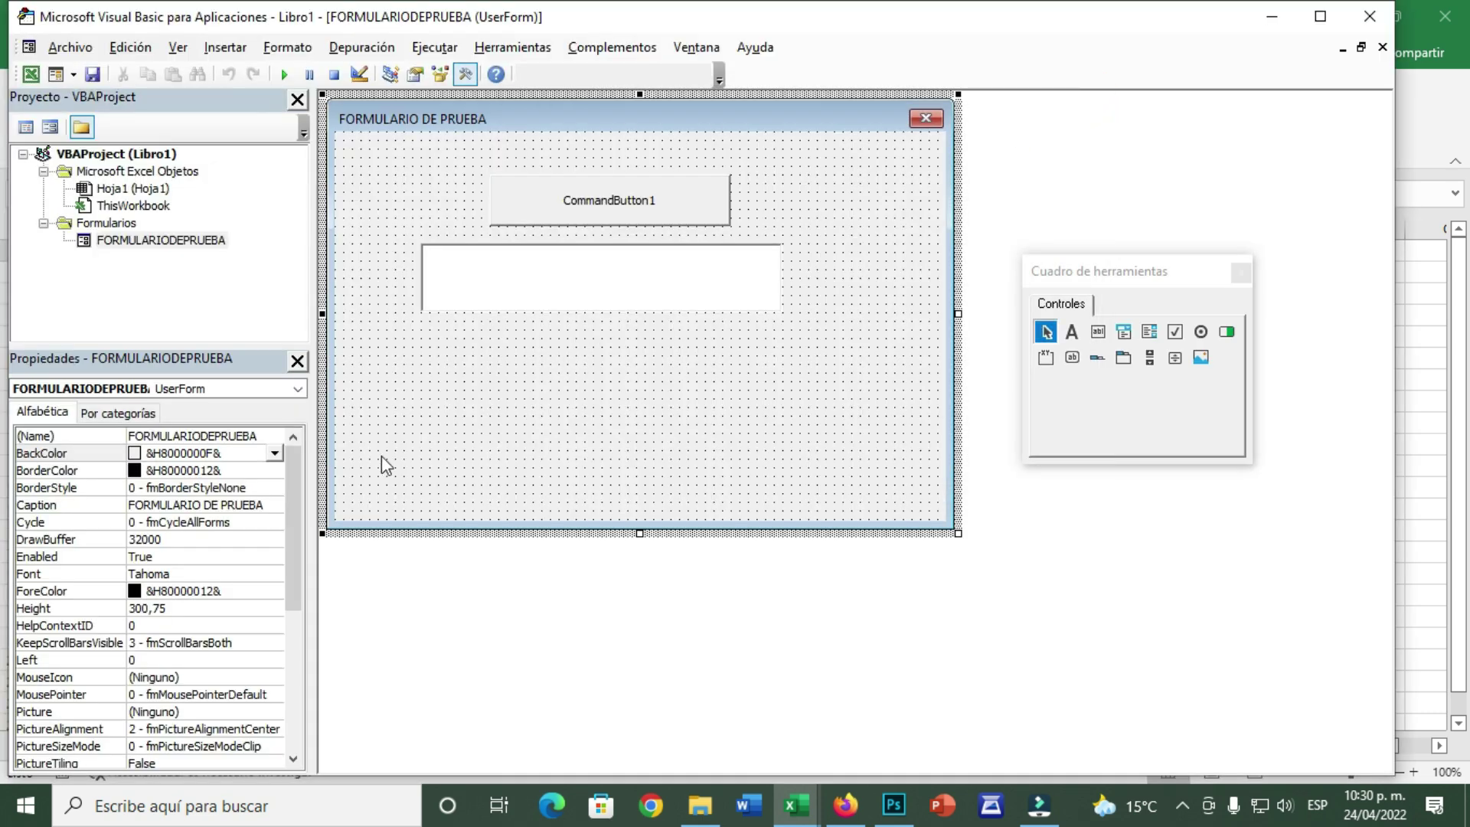
Copy the form name FORMULARIODEPRUEBA from the (Name) property.
{"action": "left_click", "coordinate": [265, 436]}
{"action": "left_click_drag", "start_coordinate": [264, 436], "coordinate": [119, 437]}
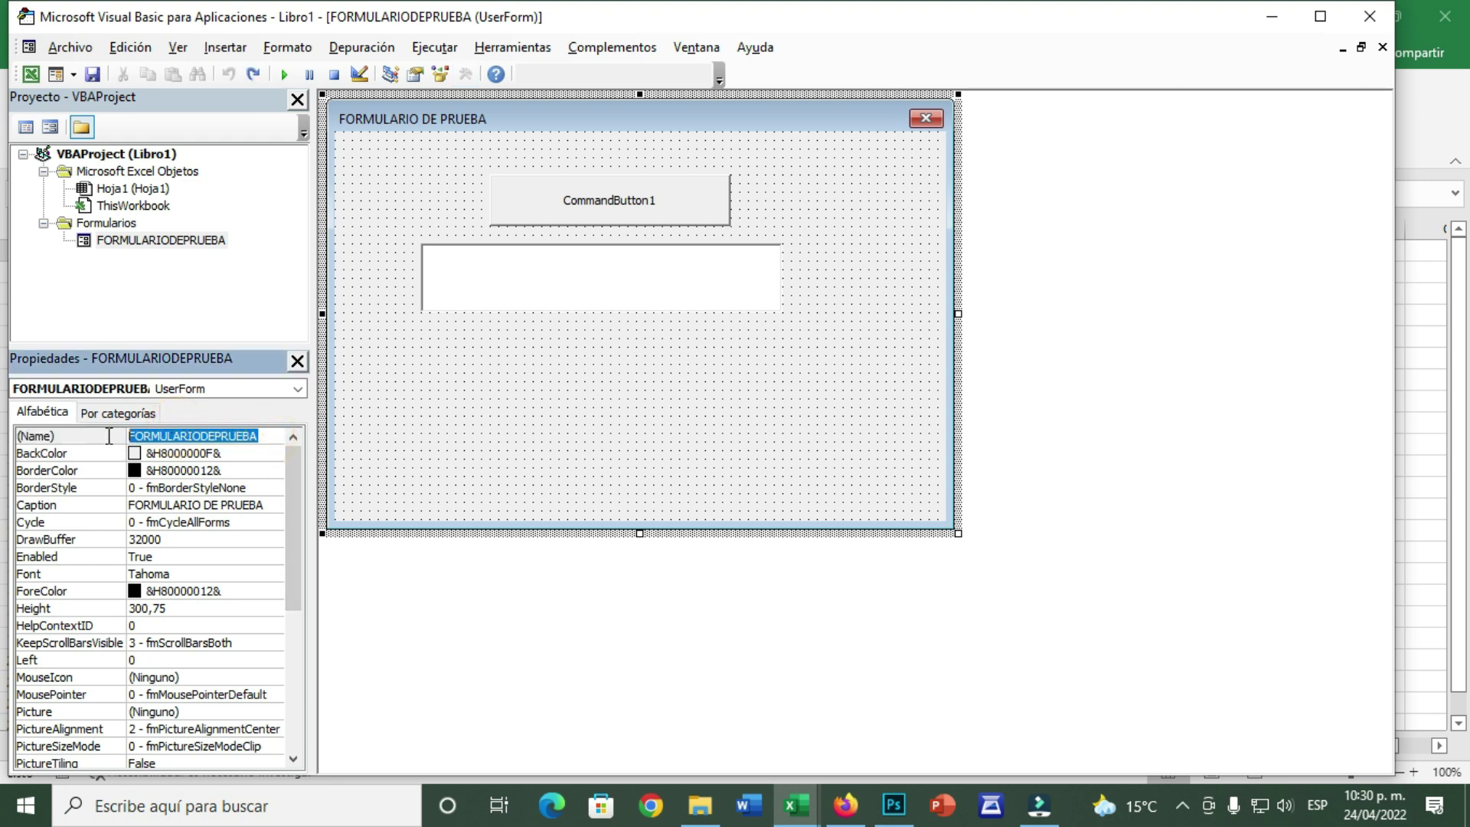
{"action": "right_click", "coordinate": [223, 438]}
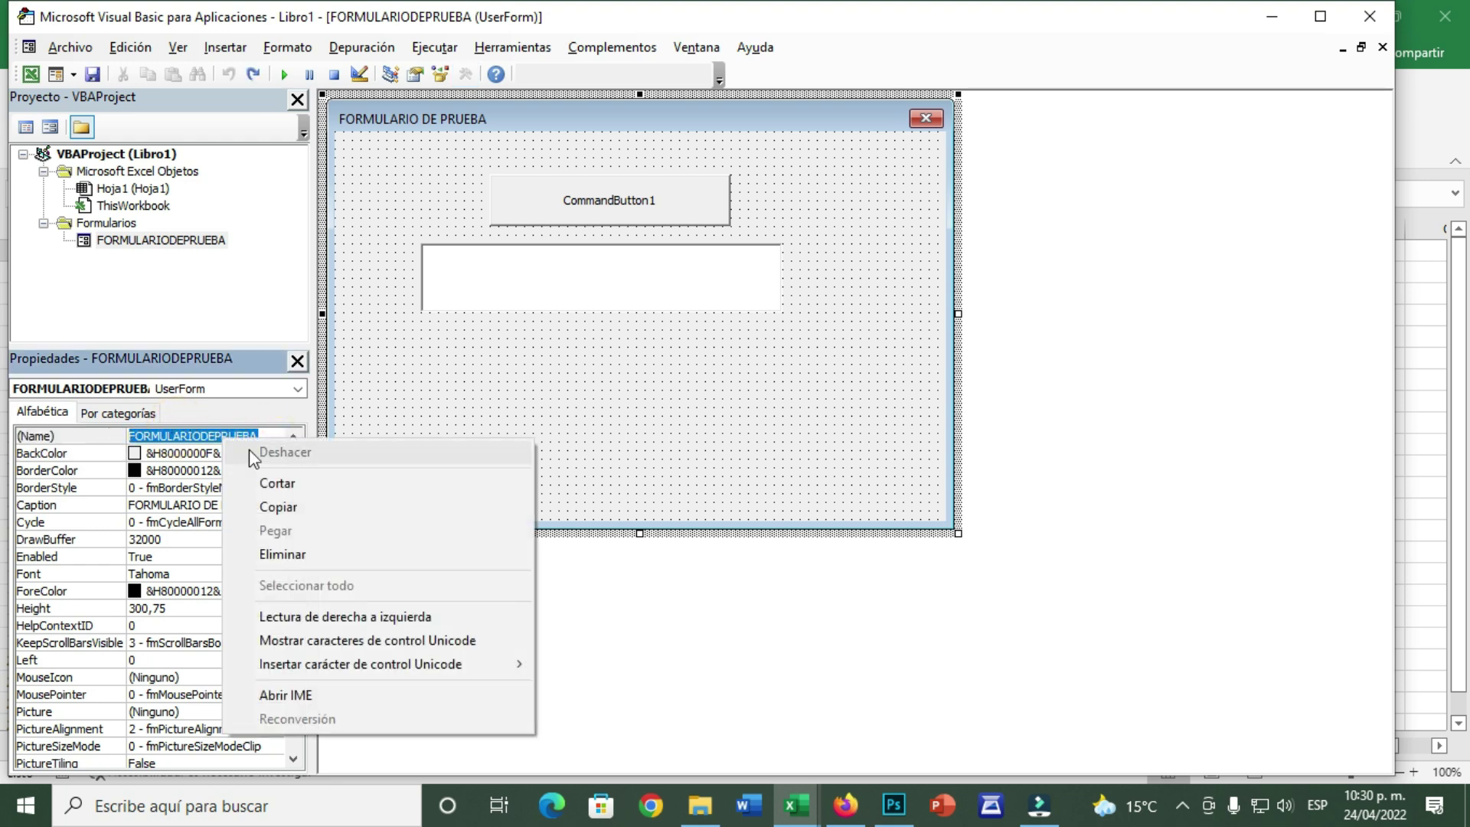
{"action": "left_click", "coordinate": [310, 508]}
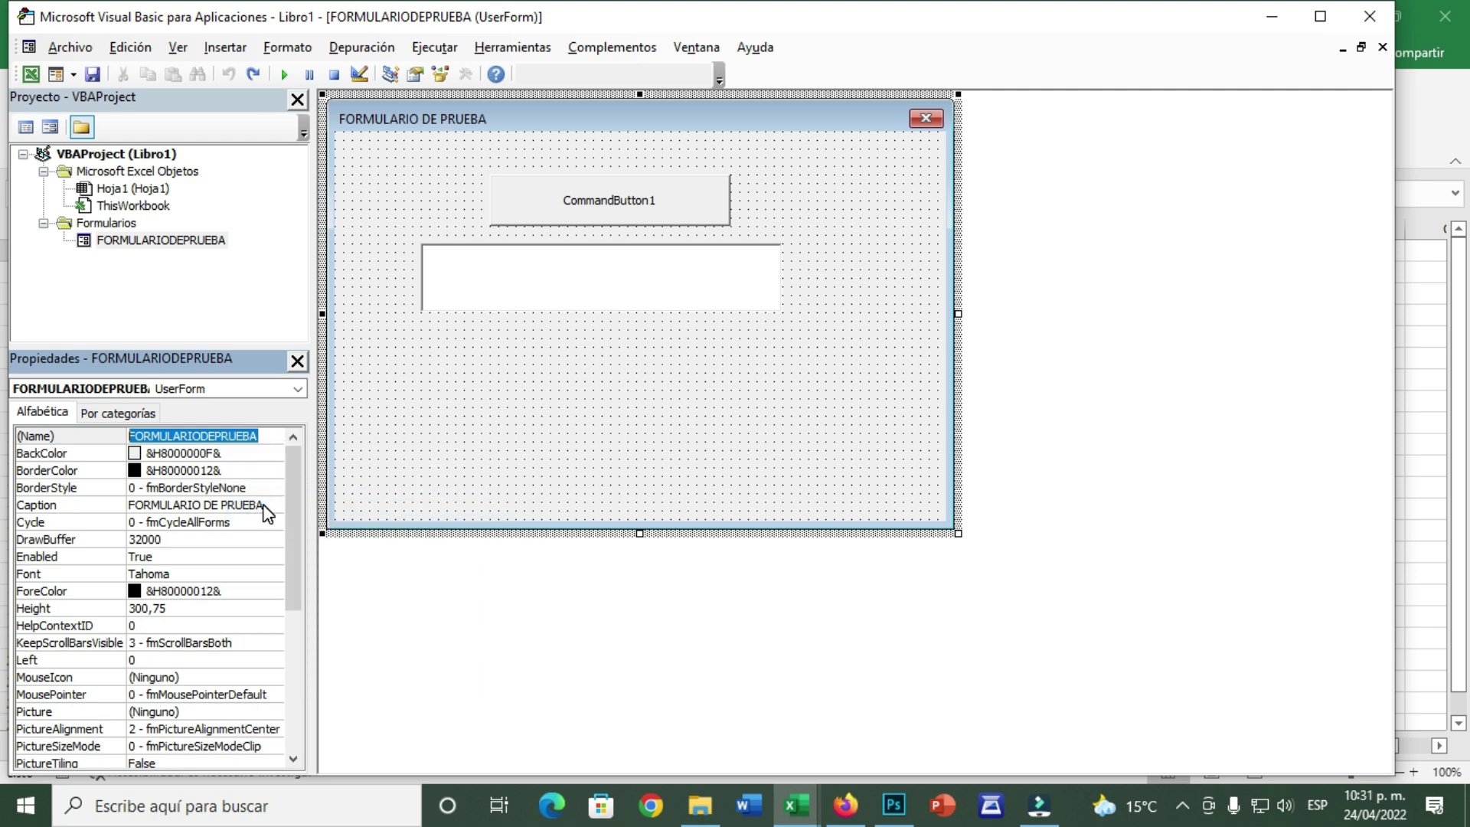
{"action": "mouse_move", "coordinate": [791, 805]}
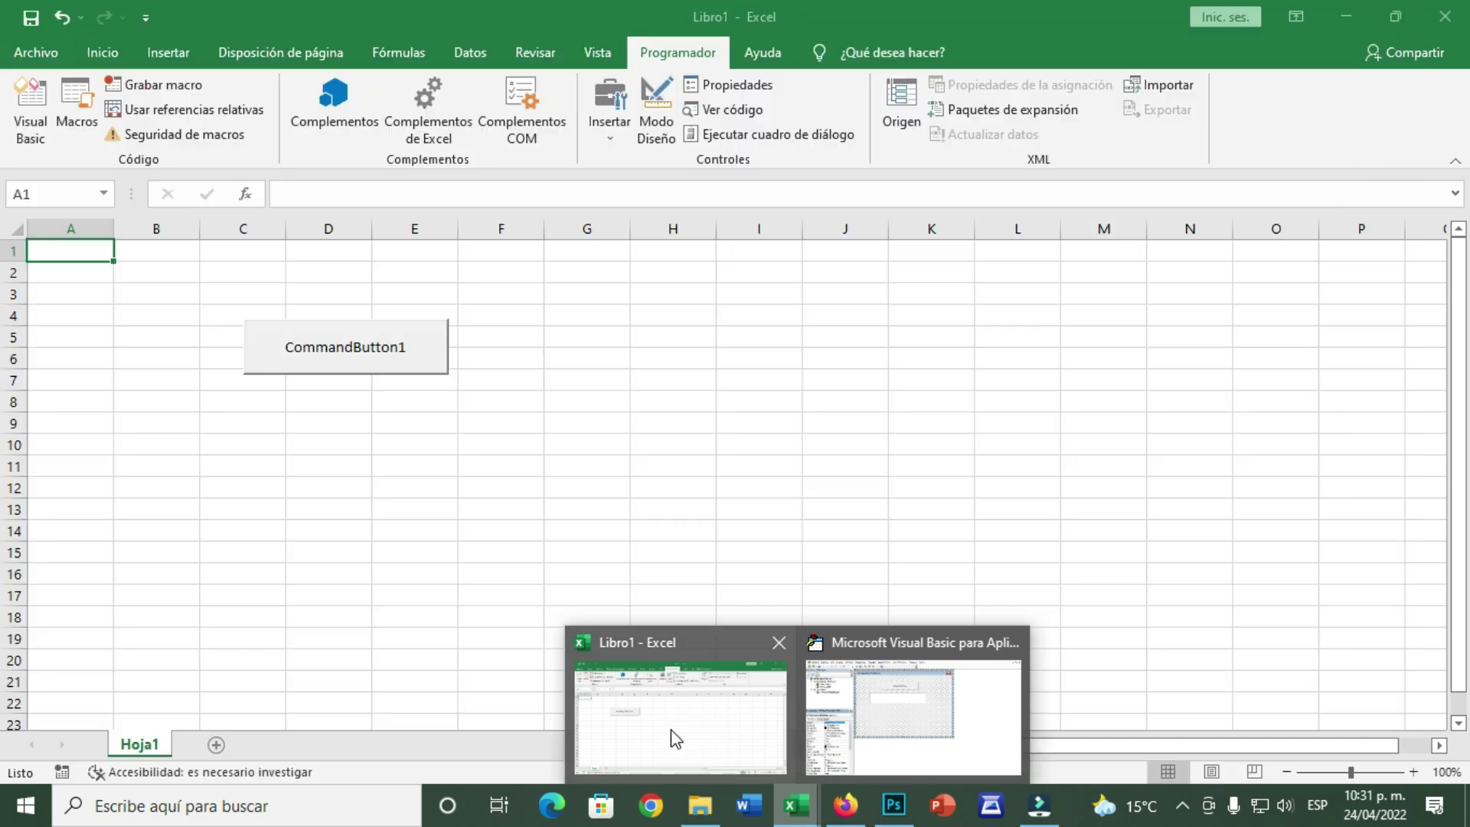
Return to Excel, turn on Modo Diseño and select the sheet's CommandButton1.
{"action": "left_click", "coordinate": [674, 735]}
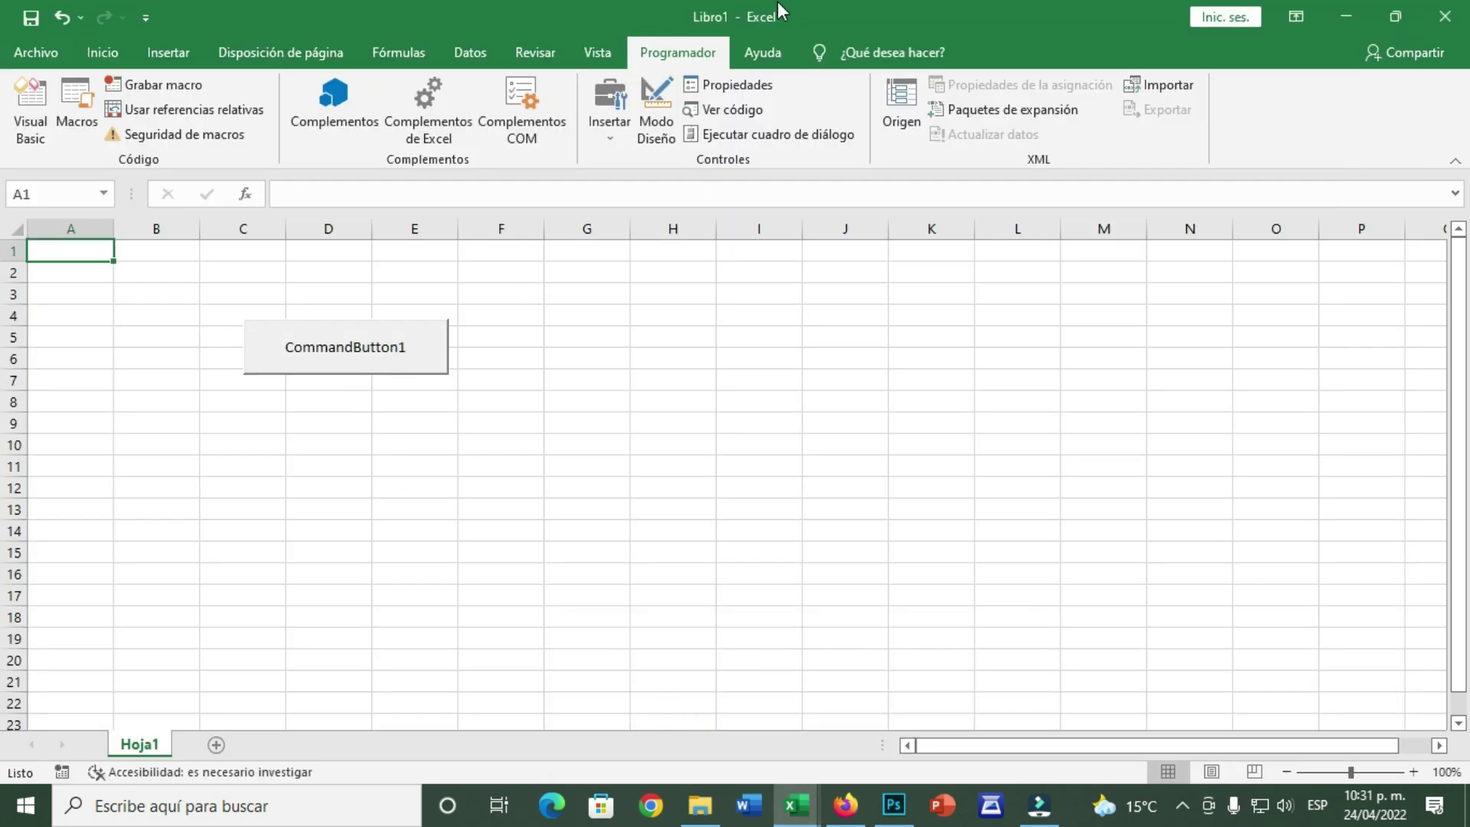
{"action": "left_click", "coordinate": [655, 103]}
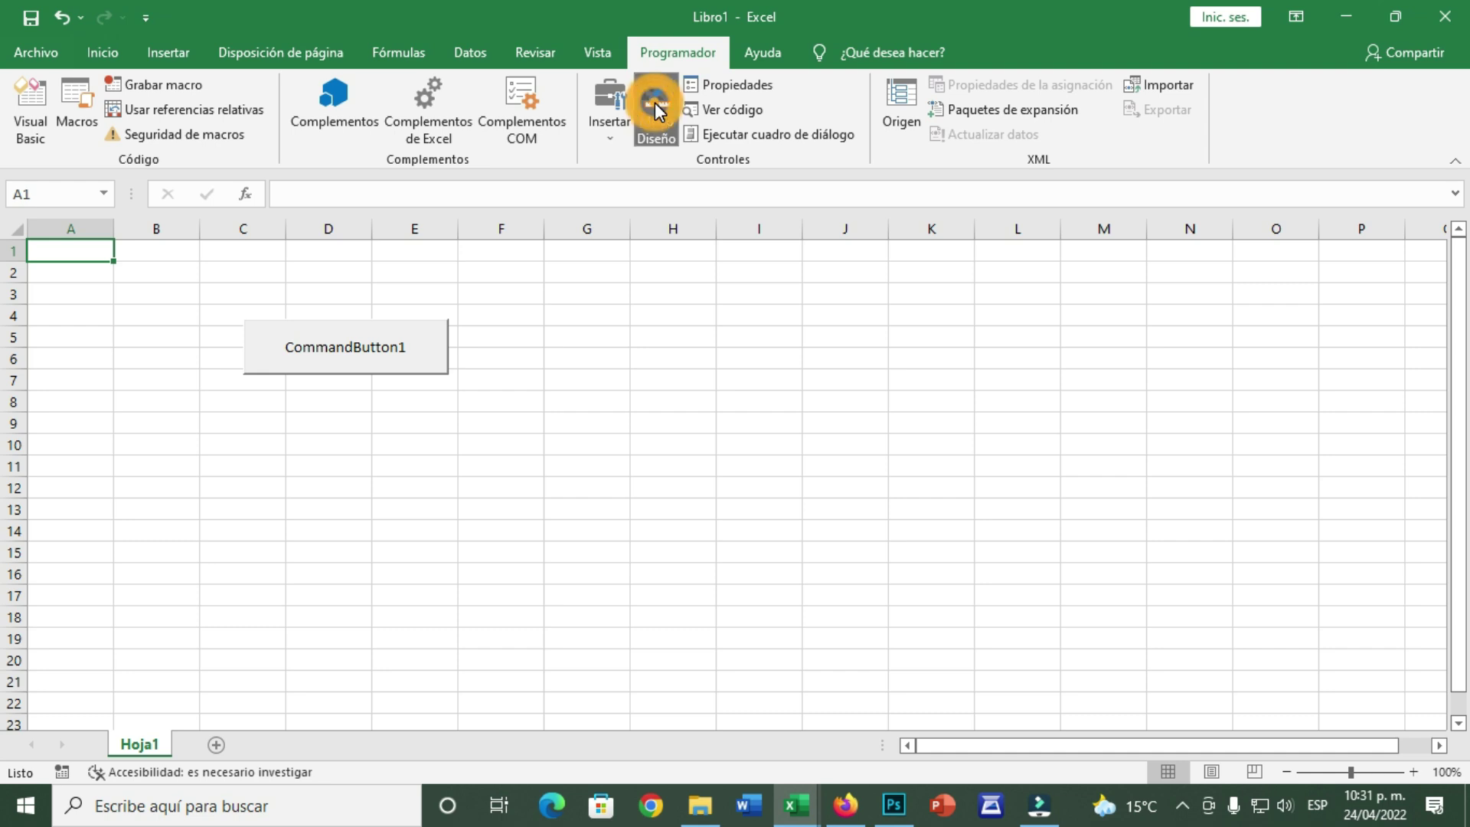
{"action": "left_click", "coordinate": [418, 360]}
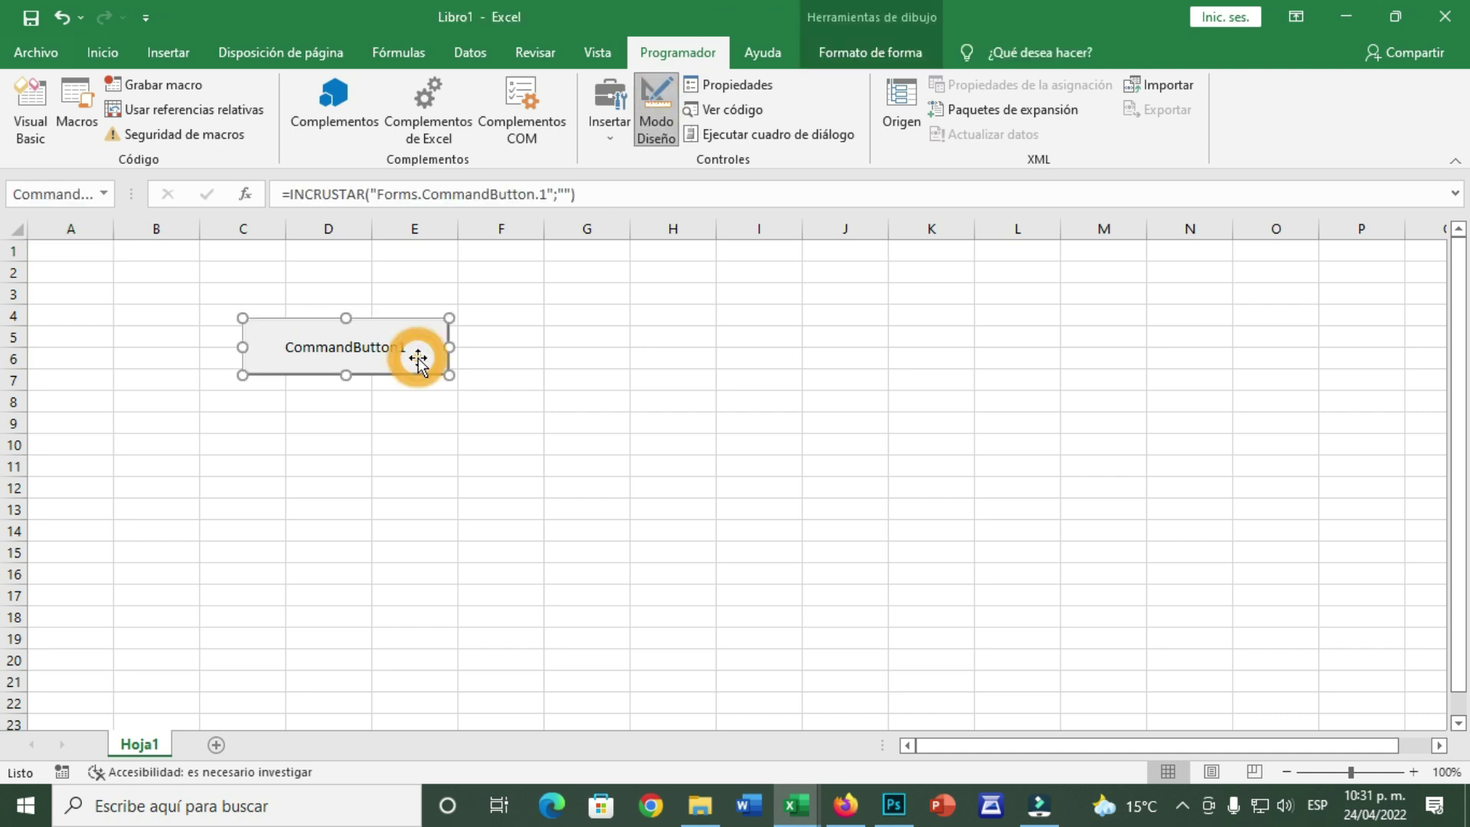
Paste FORMULARIODEPRUEBA into CommandButton1_Click and complete it as FORMULARIODEPRUEBA.Show.
{"action": "double_click", "coordinate": [375, 348]}
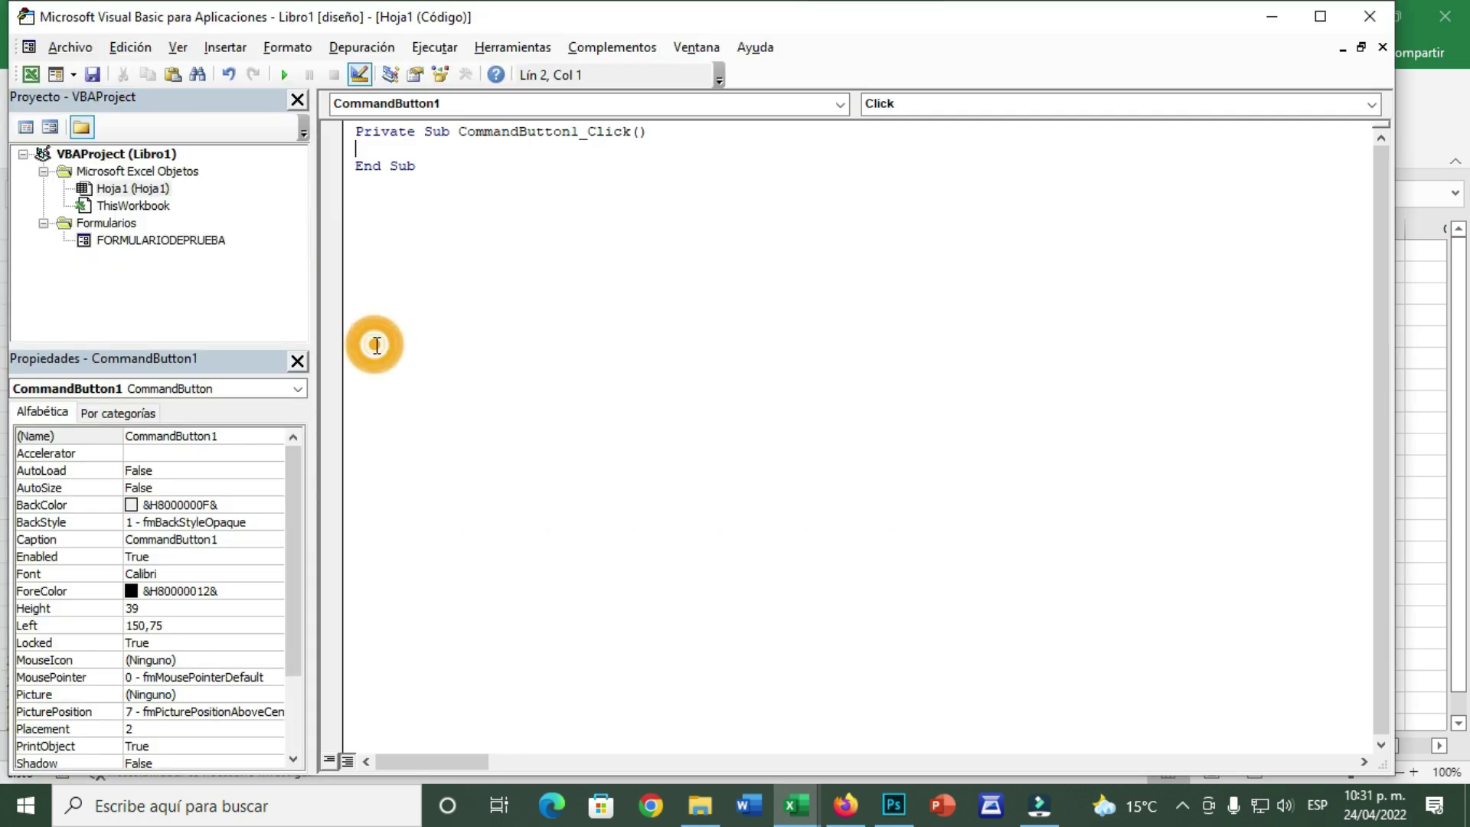
{"action": "right_click", "coordinate": [365, 147]}
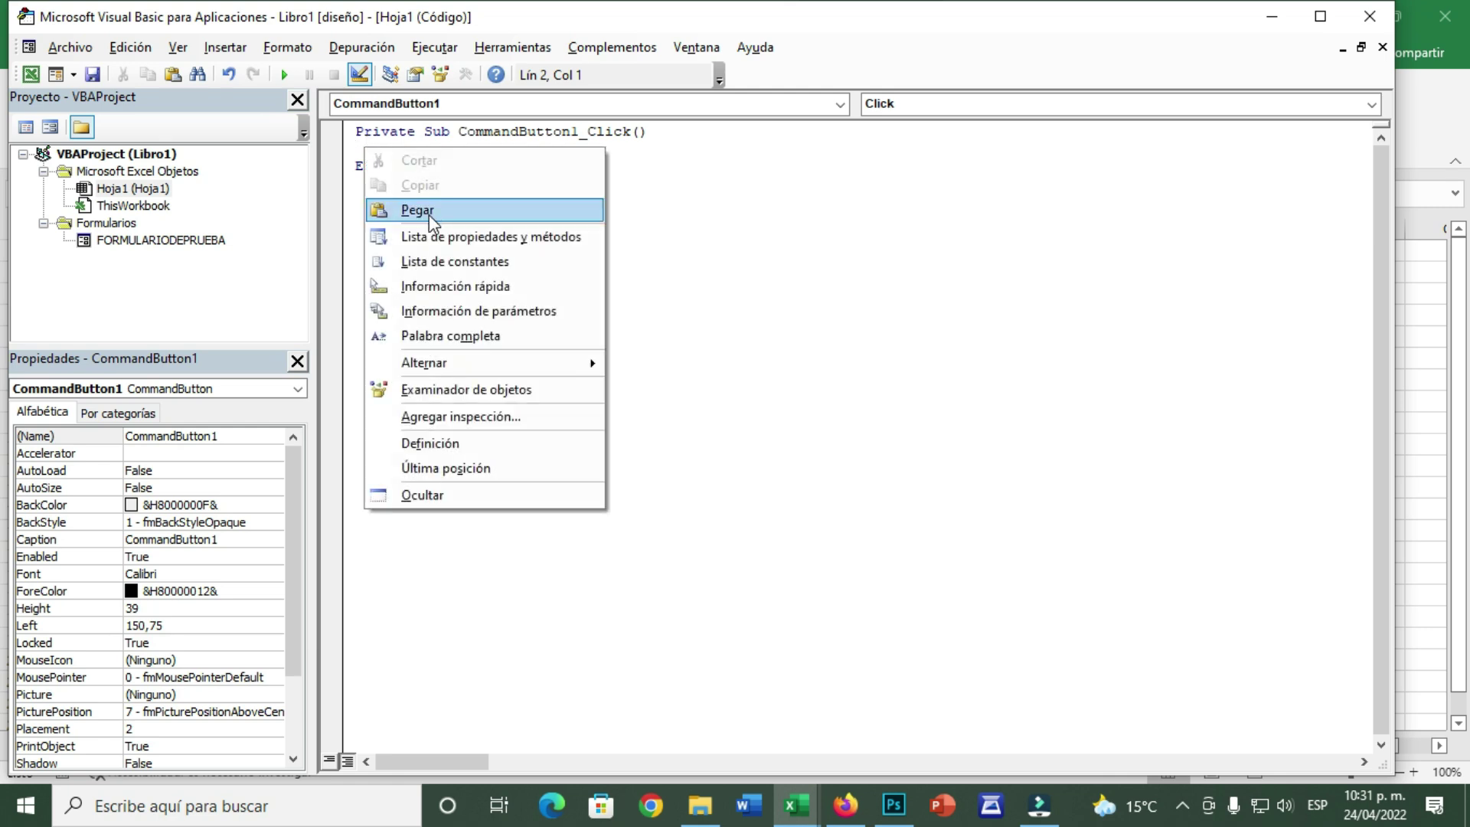
{"action": "left_click", "coordinate": [428, 213]}
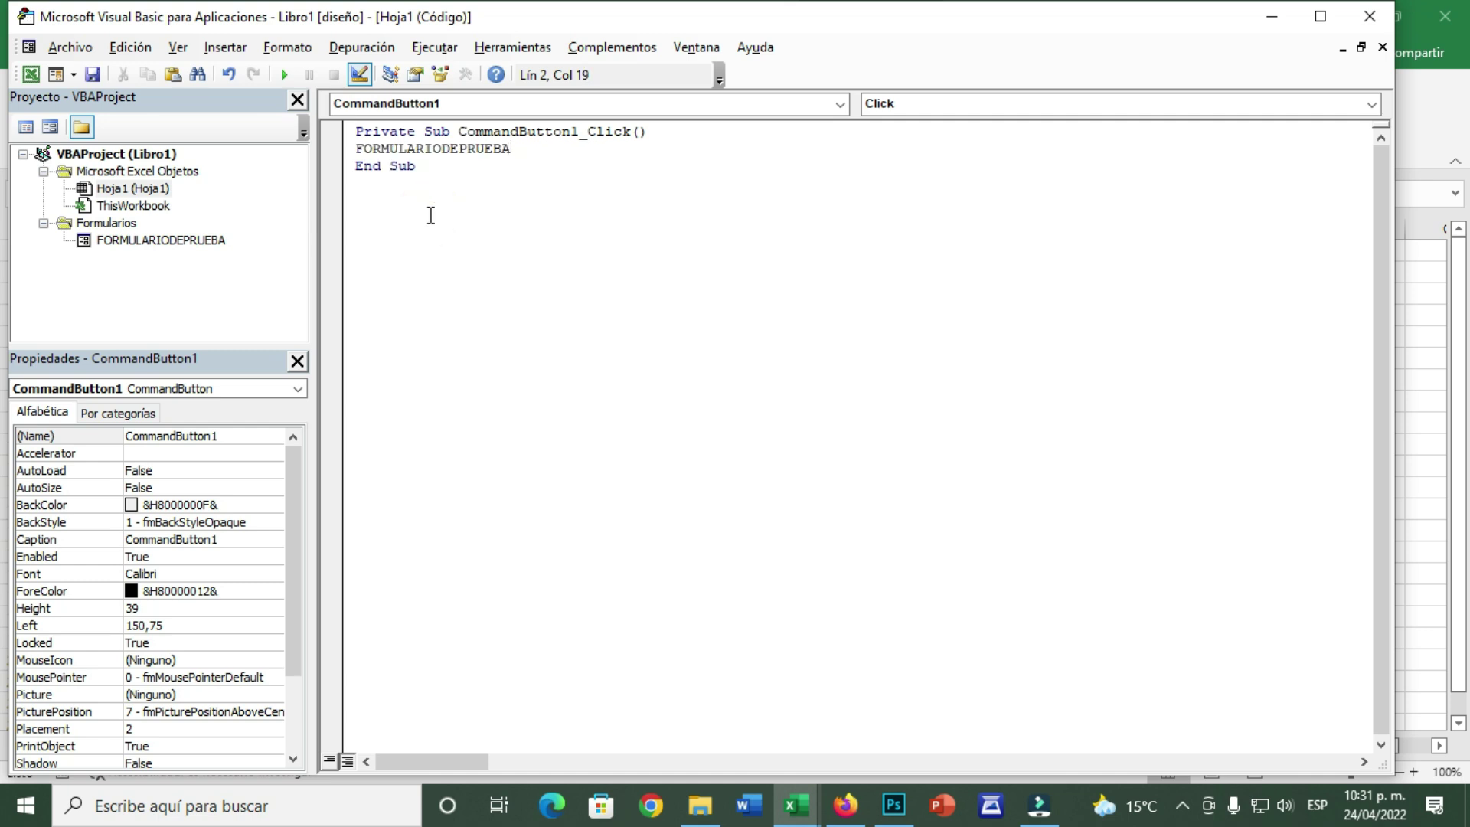
{"action": "type", "text": "."}
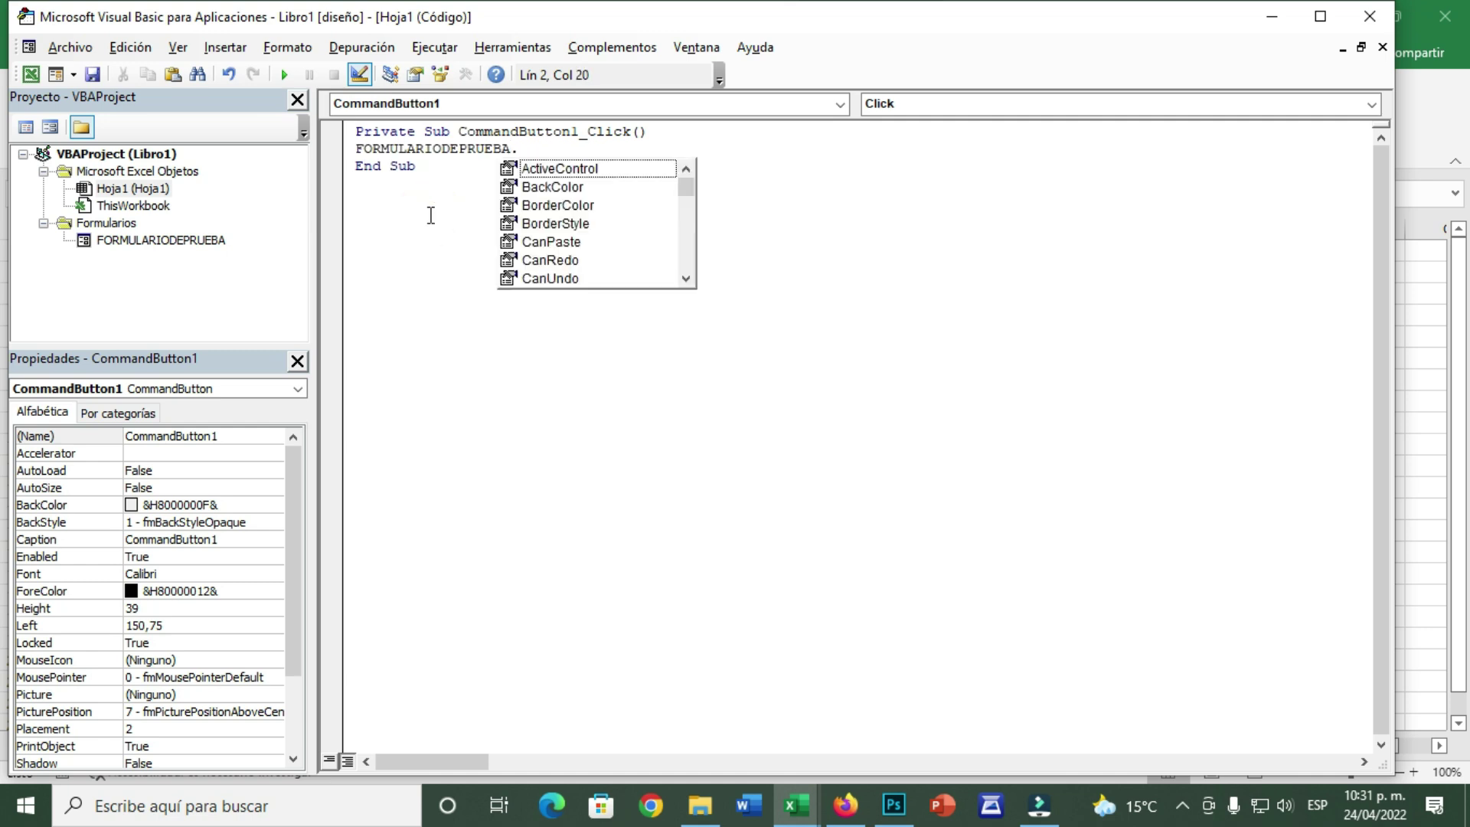
{"action": "type", "text": "show"}
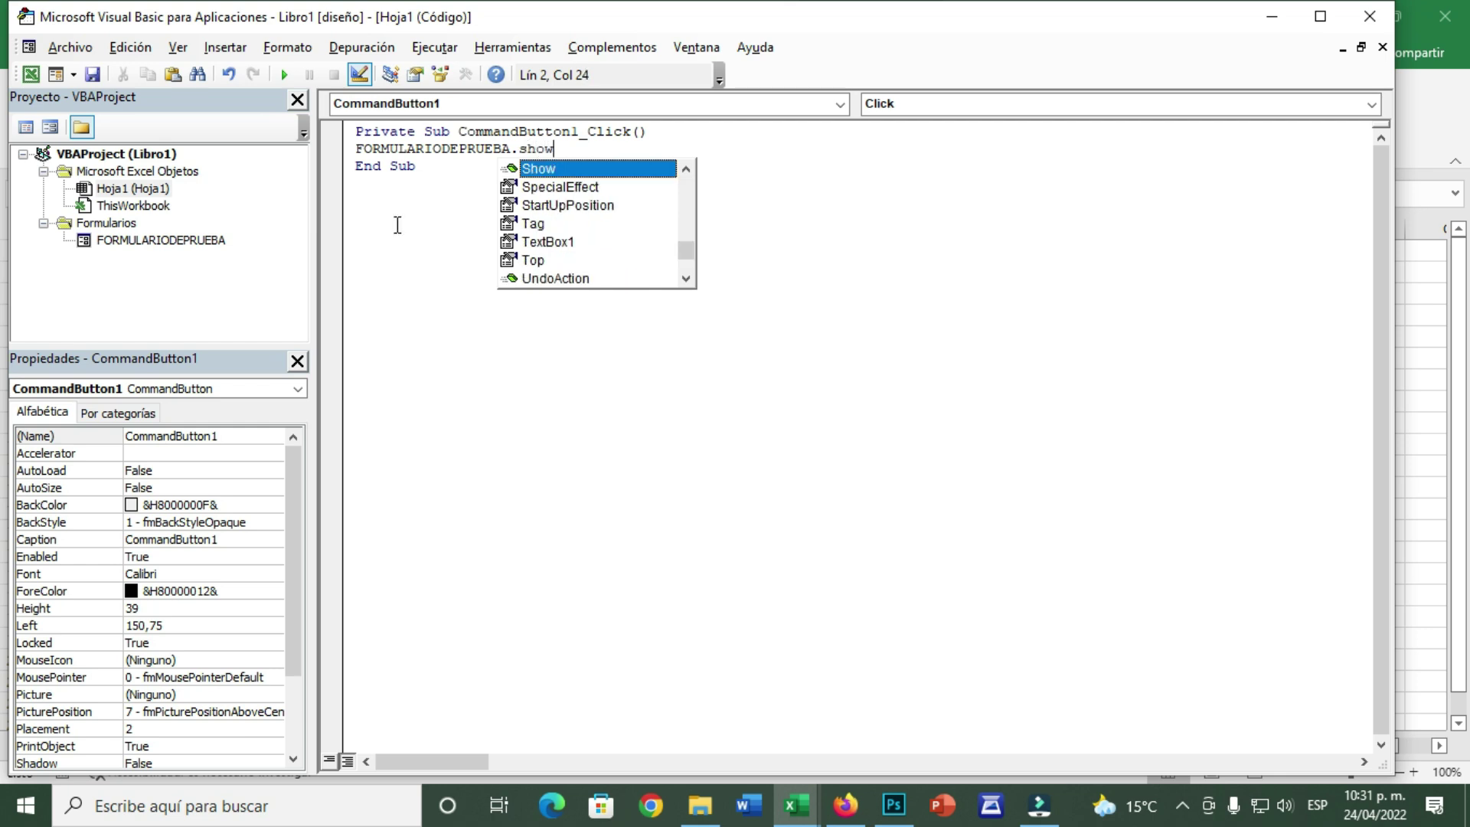
{"action": "double_click", "coordinate": [534, 181]}
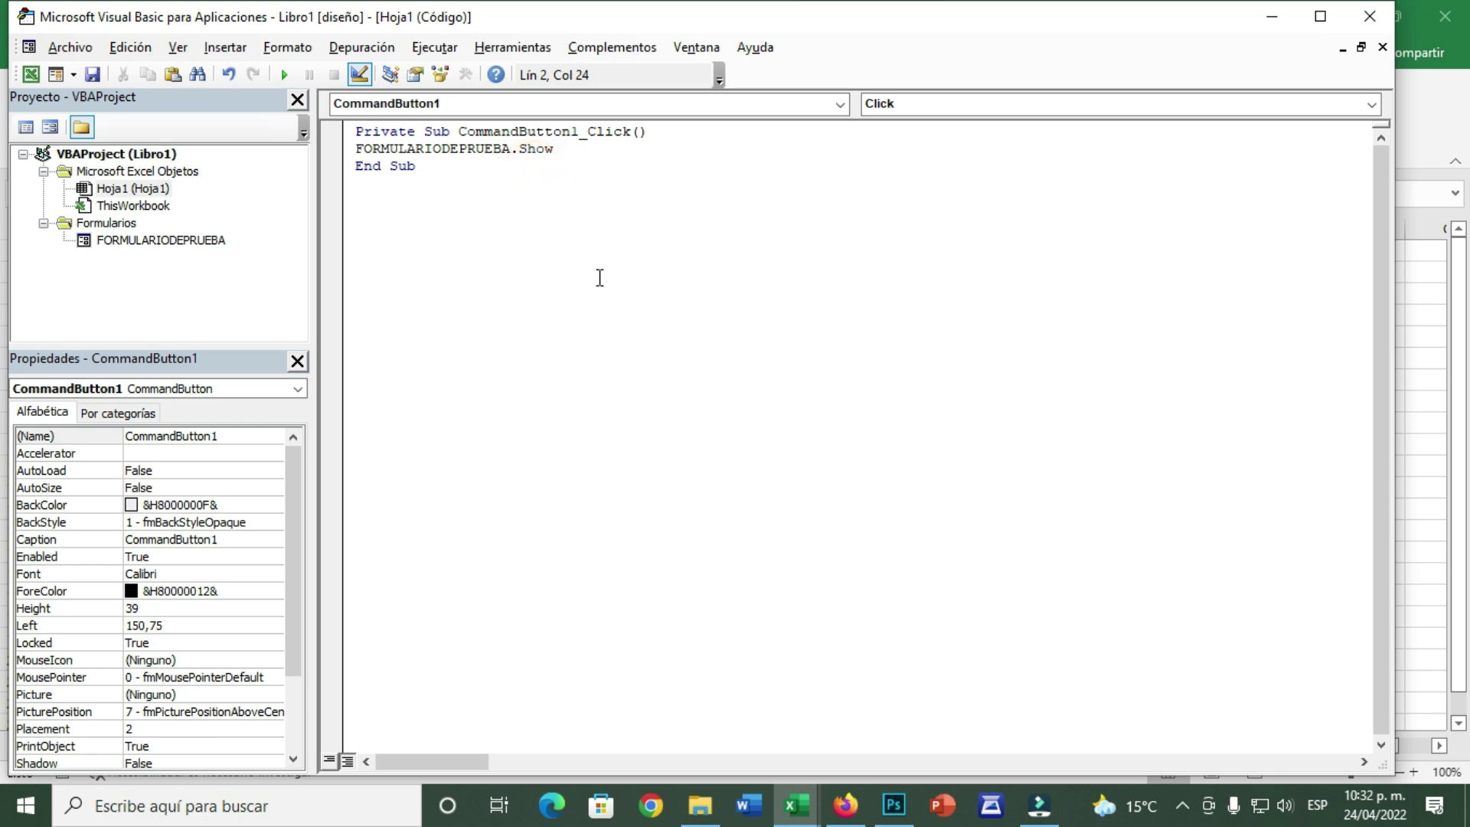
{"action": "left_click", "coordinate": [473, 260]}
Minimize the editor, turn off Modo Diseño, and launch the form from CommandButton1.
{"action": "left_click", "coordinate": [1274, 16]}
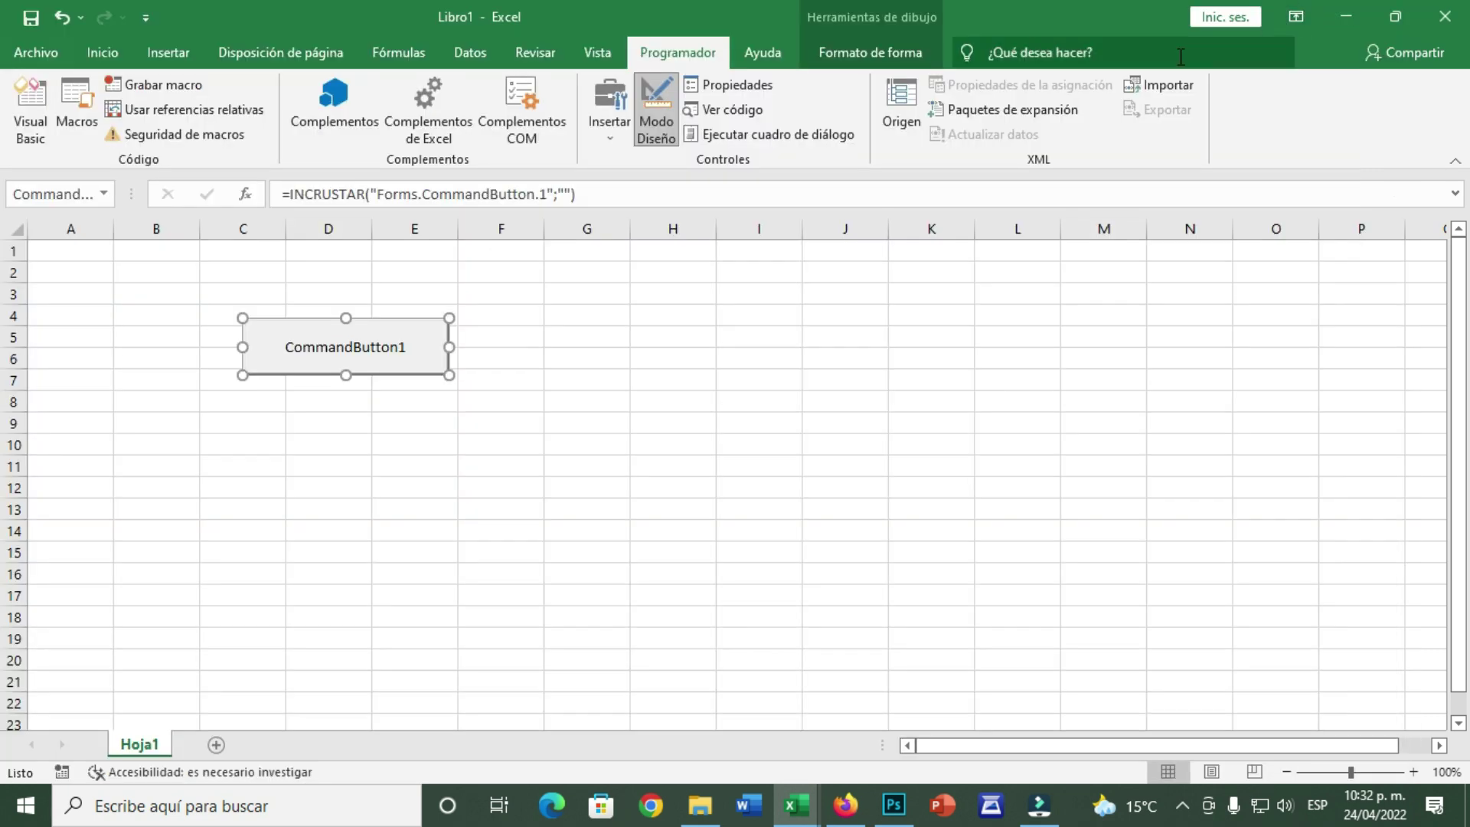
{"action": "left_click", "coordinate": [653, 115]}
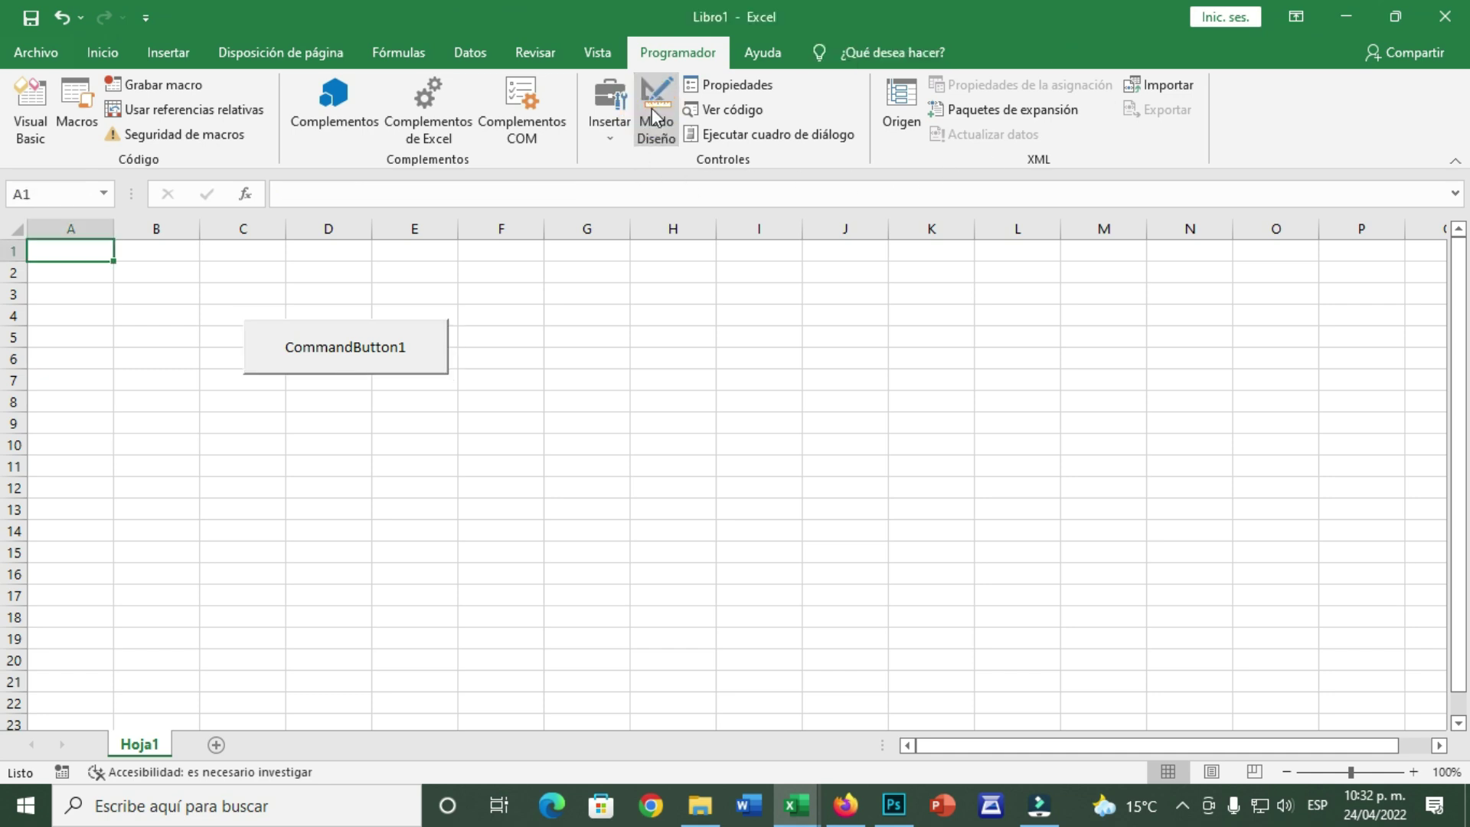
{"action": "left_click", "coordinate": [341, 353]}
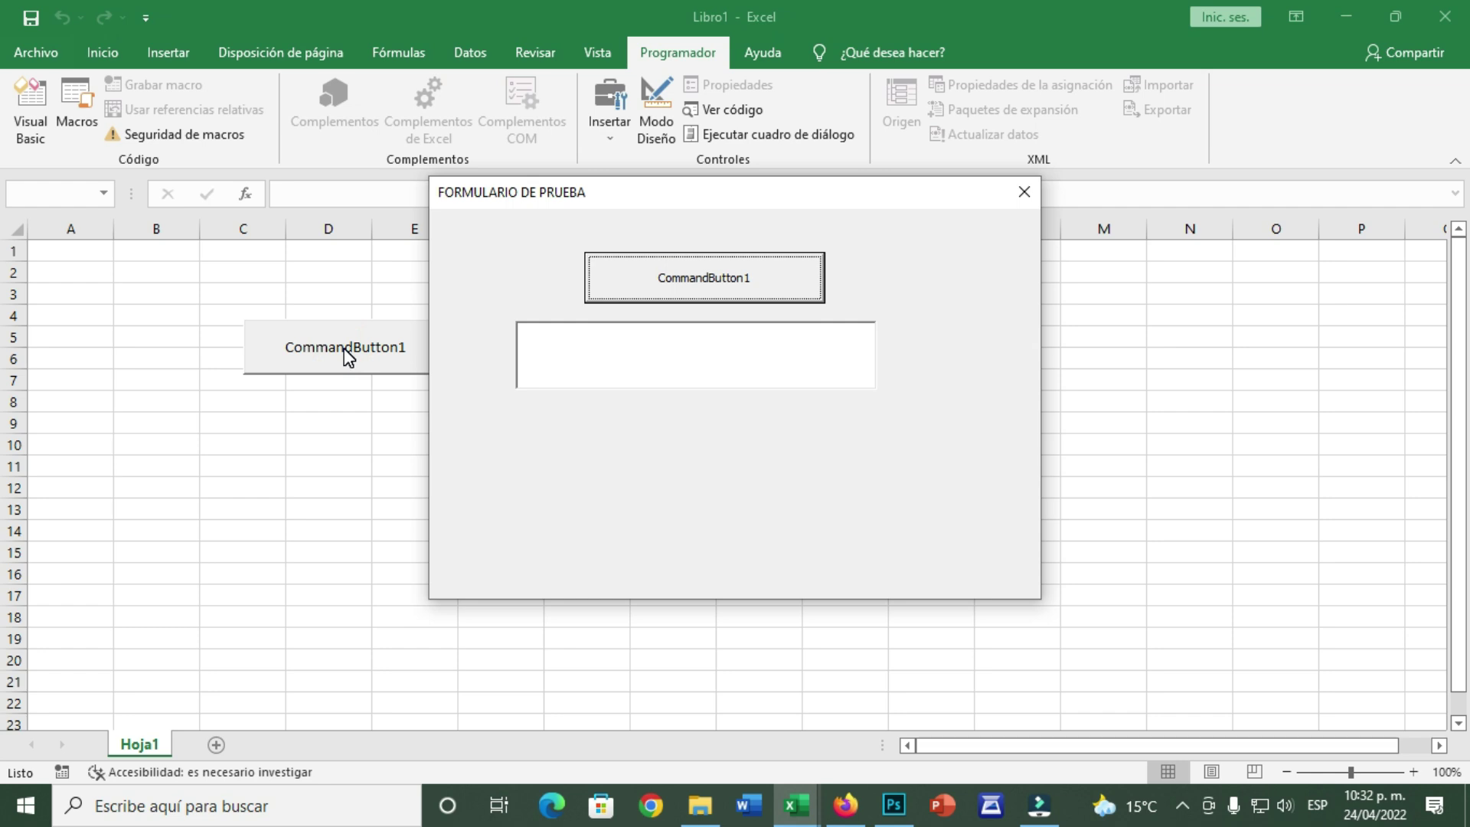